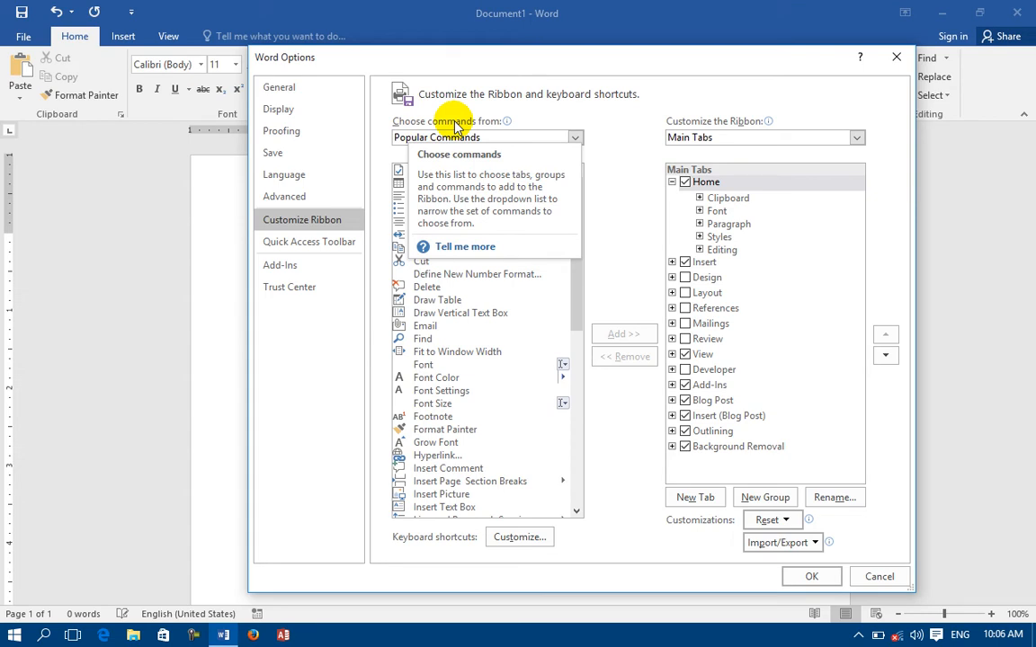
Browse the Popular Commands, Commands Not in the Ribbon and All Commands categories available for ribbon customization.
left_click(420, 138)
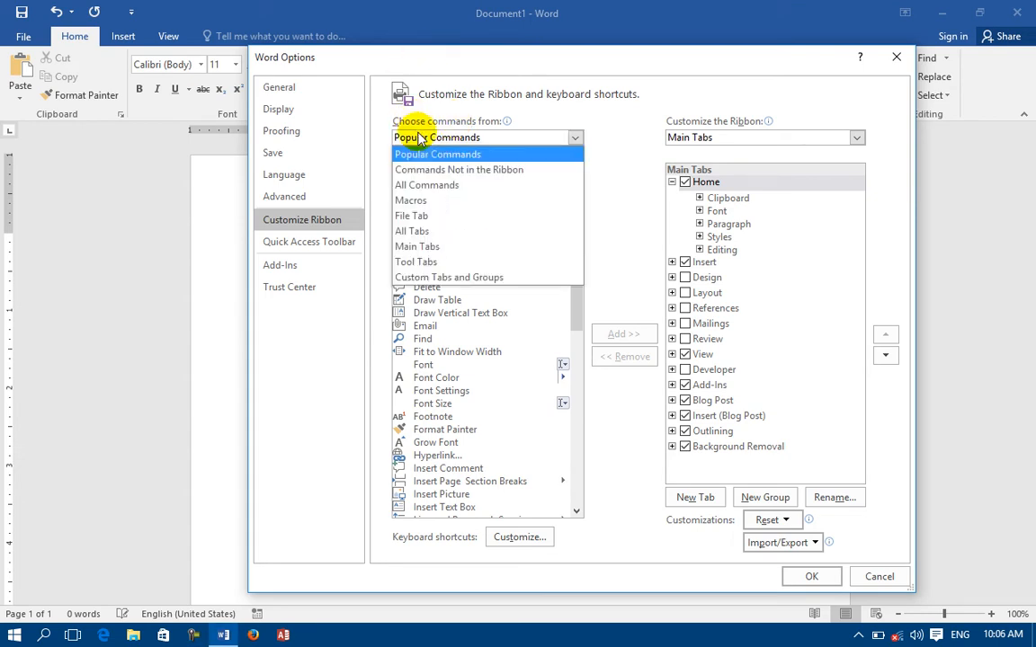
left_click(421, 135)
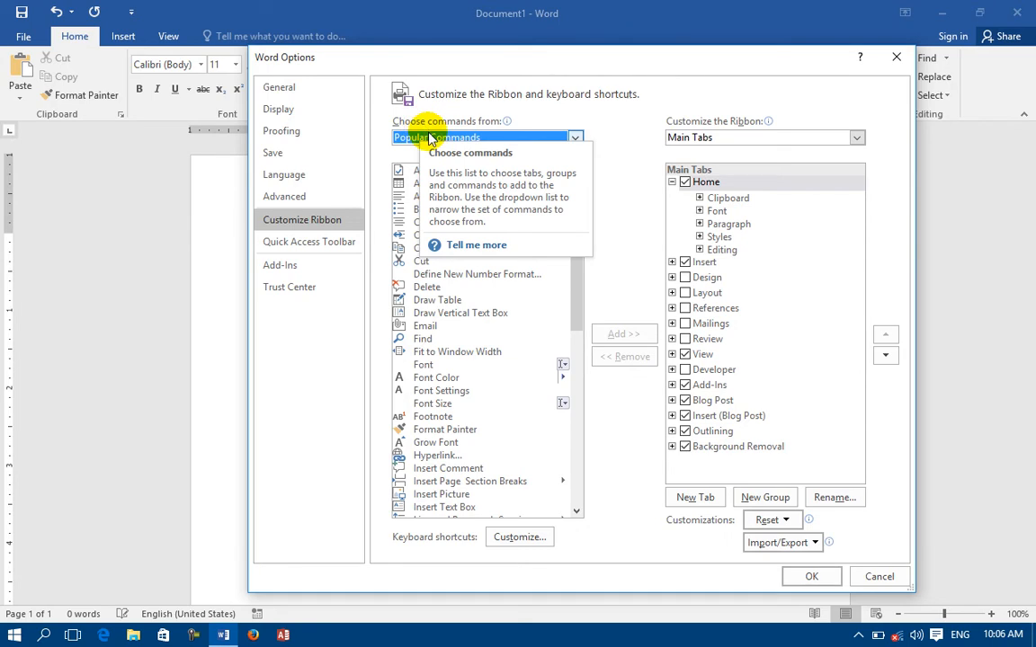
left_click(431, 137)
left_click(428, 156)
mouse_move(568, 194)
left_mouse_down()
mouse_move(578, 300)
mouse_move(569, 392)
mouse_move(585, 369)
mouse_move(578, 207)
left_mouse_up()
left_click(519, 140)
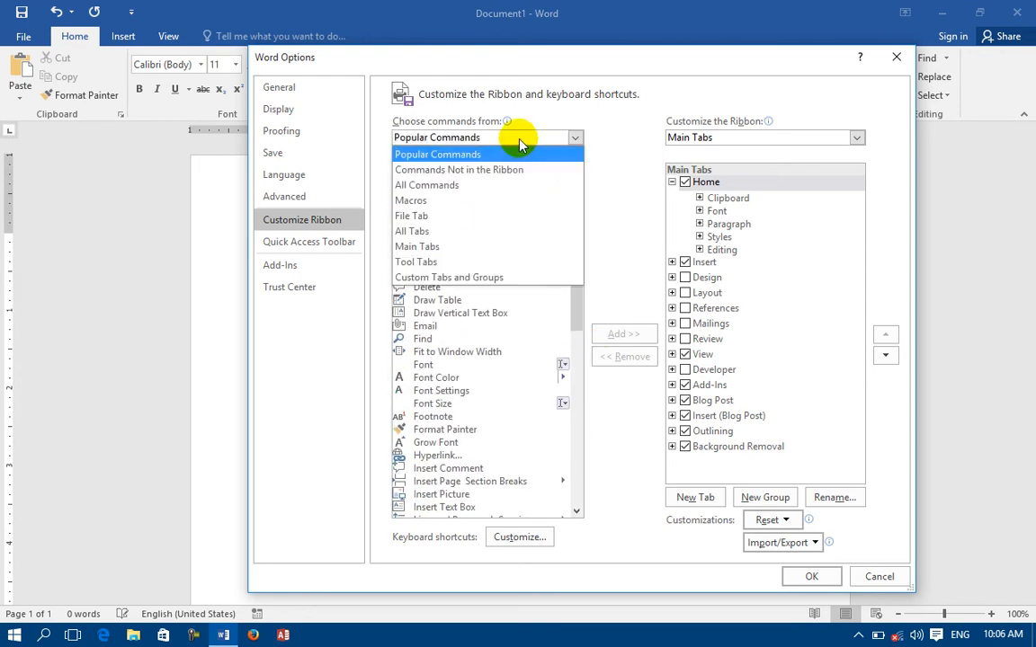
left_click(457, 171)
left_click_drag(580, 193, 579, 312)
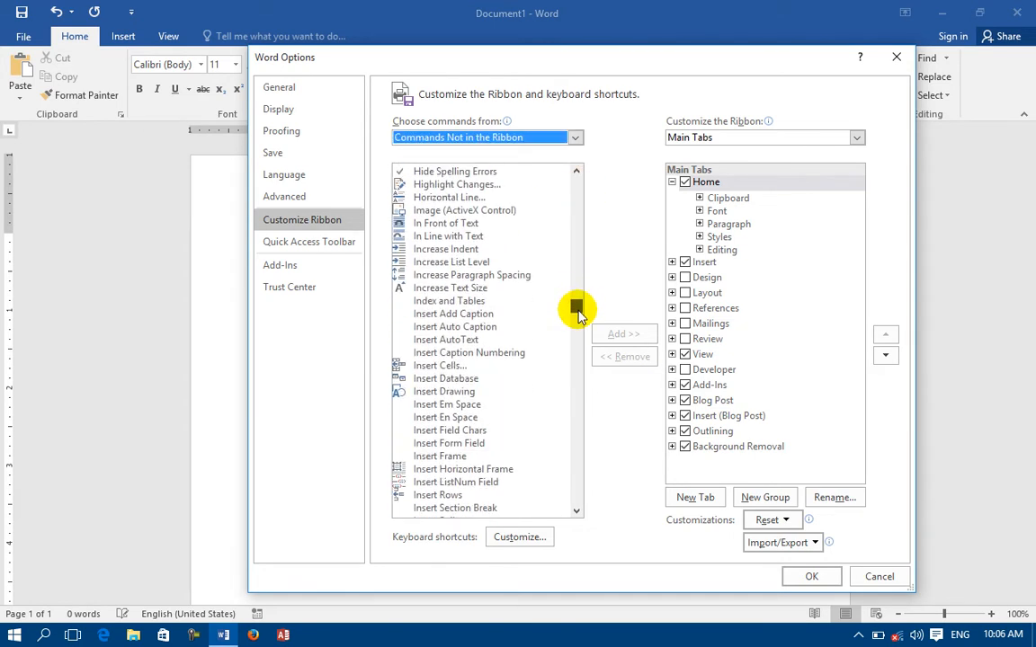
left_click(467, 138)
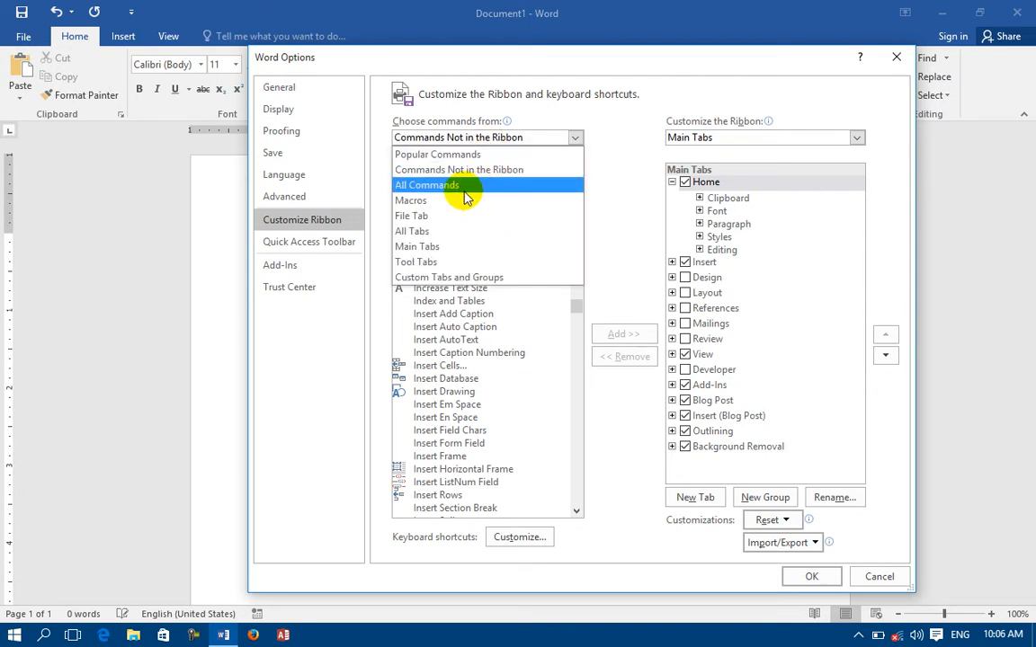
key("Escape")
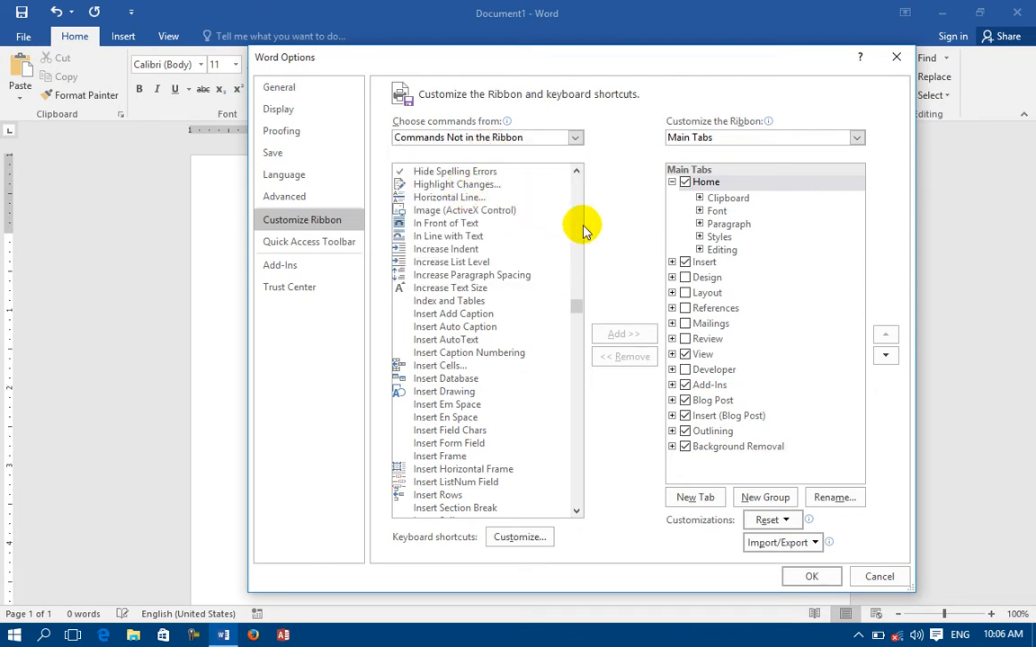
left_click_drag(580, 187, 555, 176)
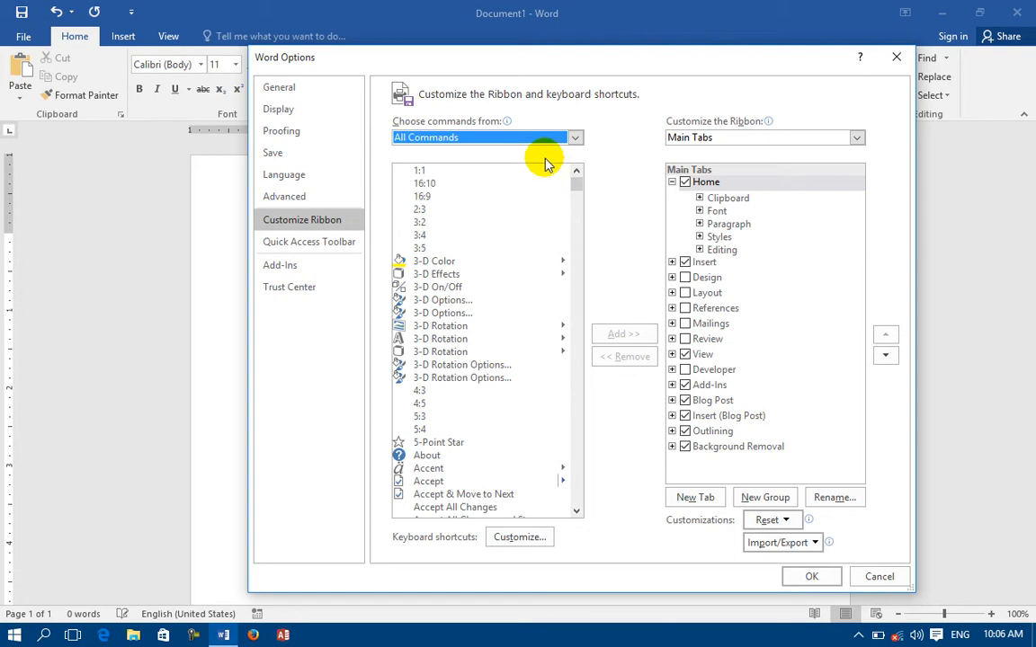
Look through the Macros and File Tab command categories available for the ribbon.
left_click(481, 136)
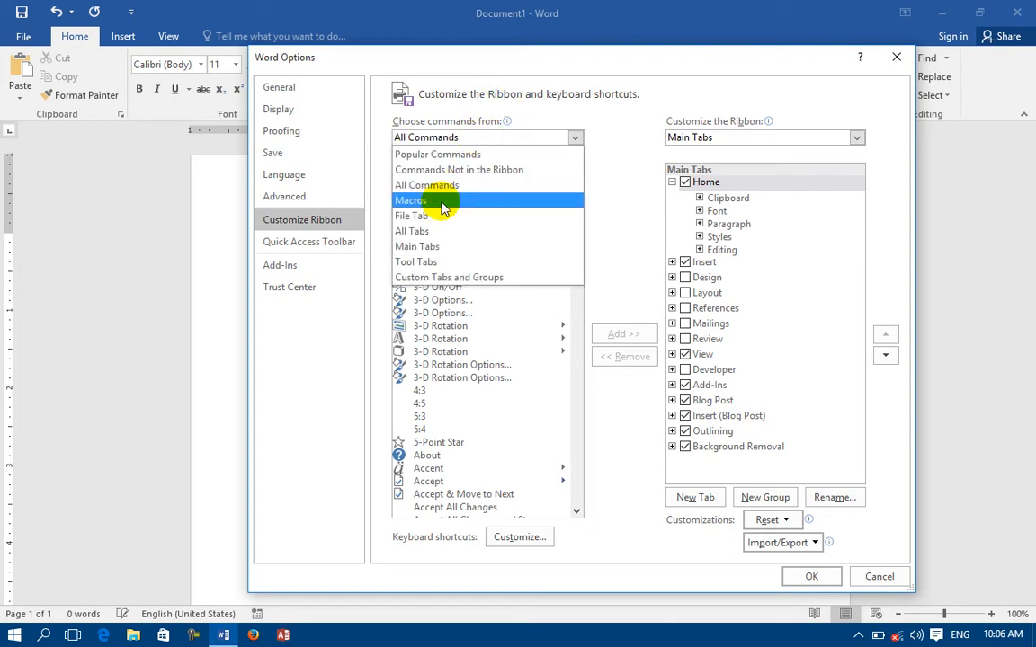
left_click(439, 204)
left_click(512, 137)
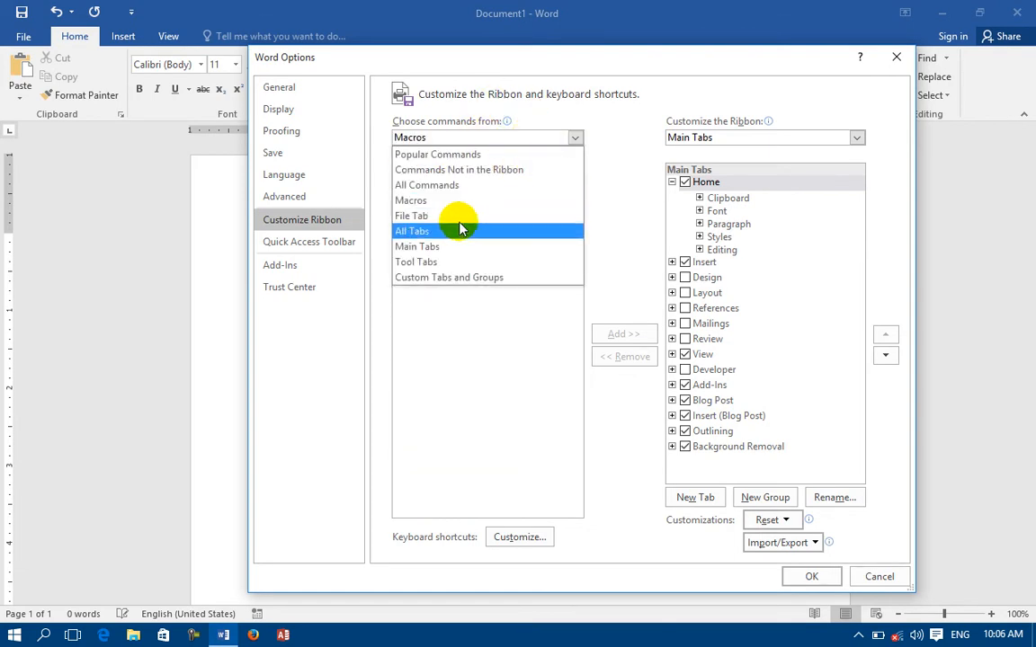
left_click(450, 215)
left_click_drag(576, 199, 569, 241)
scroll(474, 320, "down", 5)
scroll(474, 319, "up", 7)
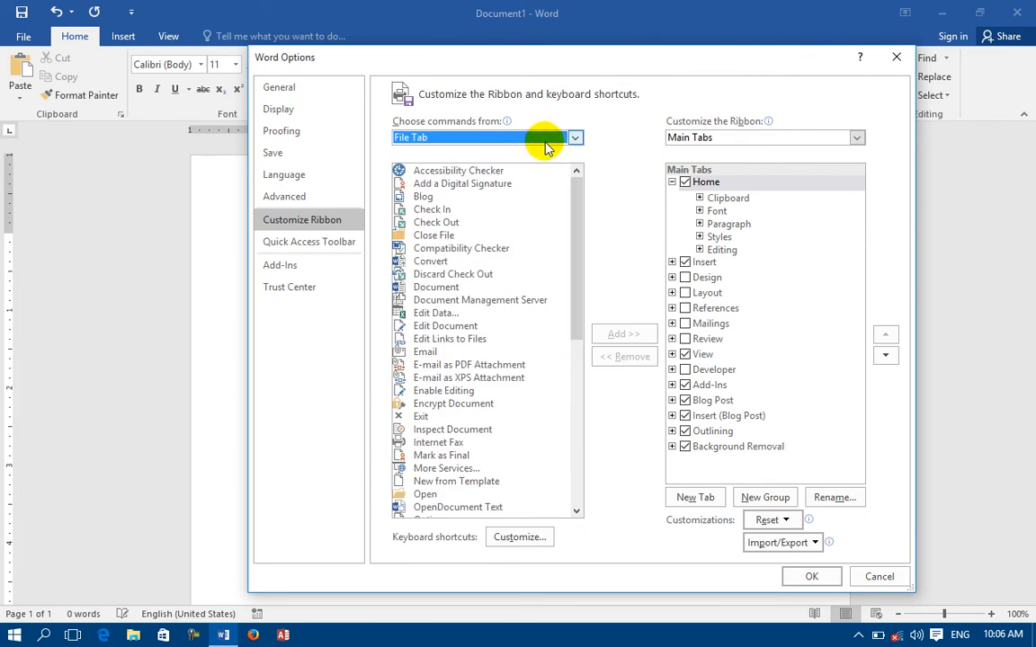
left_click(549, 142)
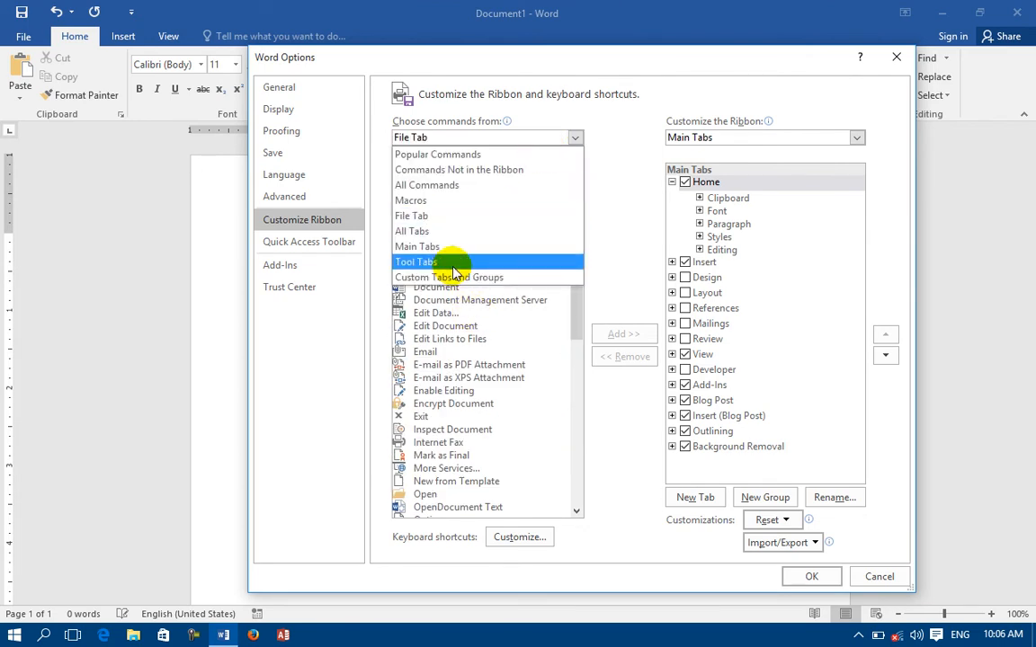
left_click(526, 141)
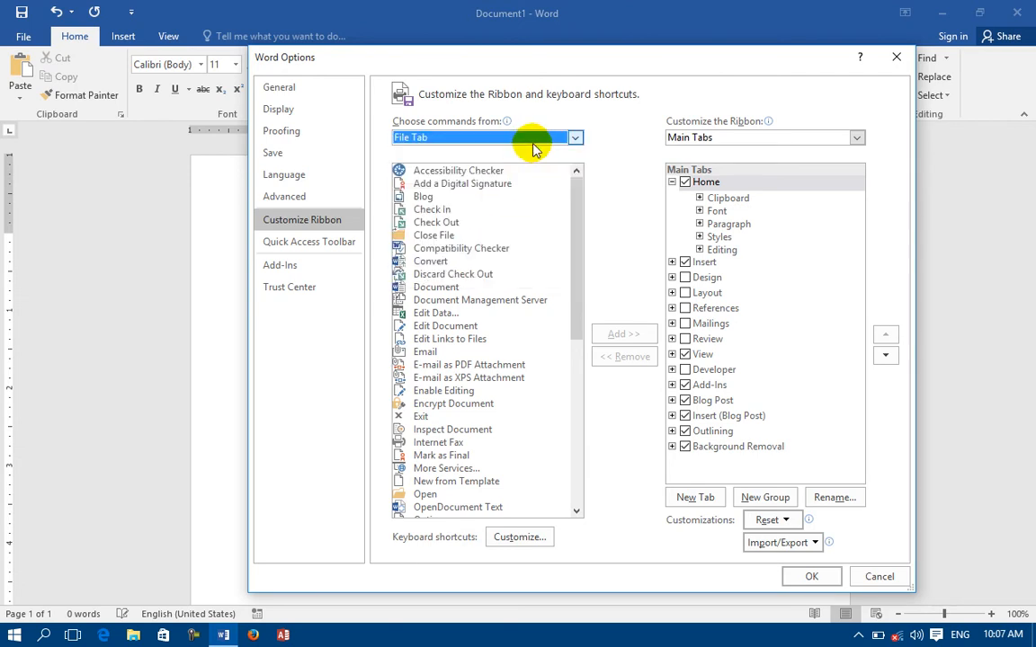
Hide all remaining enabled main tabs from the ribbon, from Home through Background Removal, and apply the change.
left_click(673, 182)
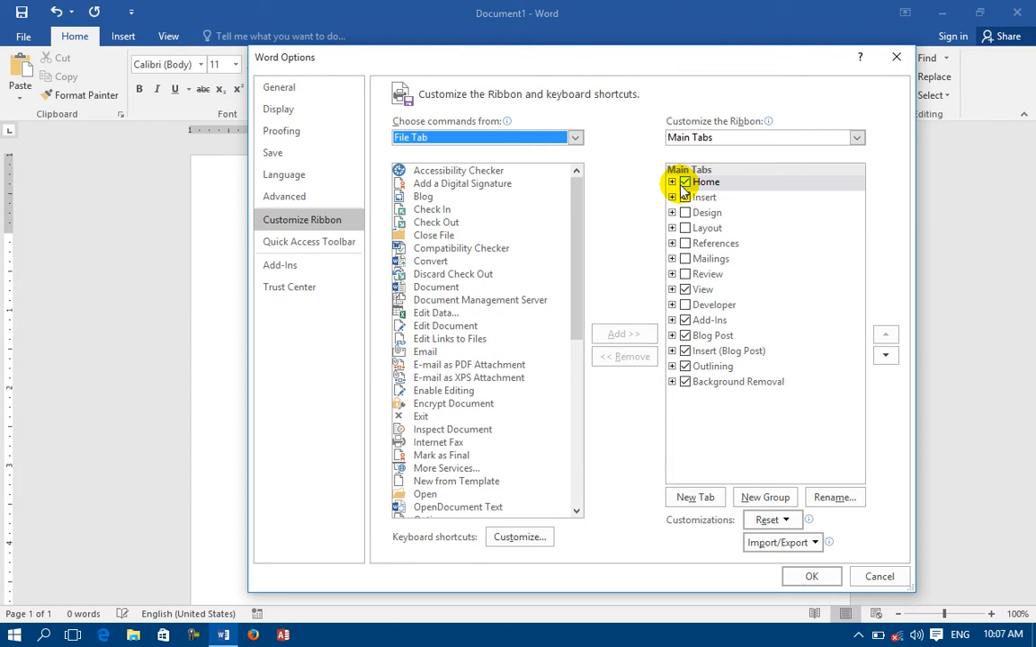
left_click(686, 182)
left_click(686, 198)
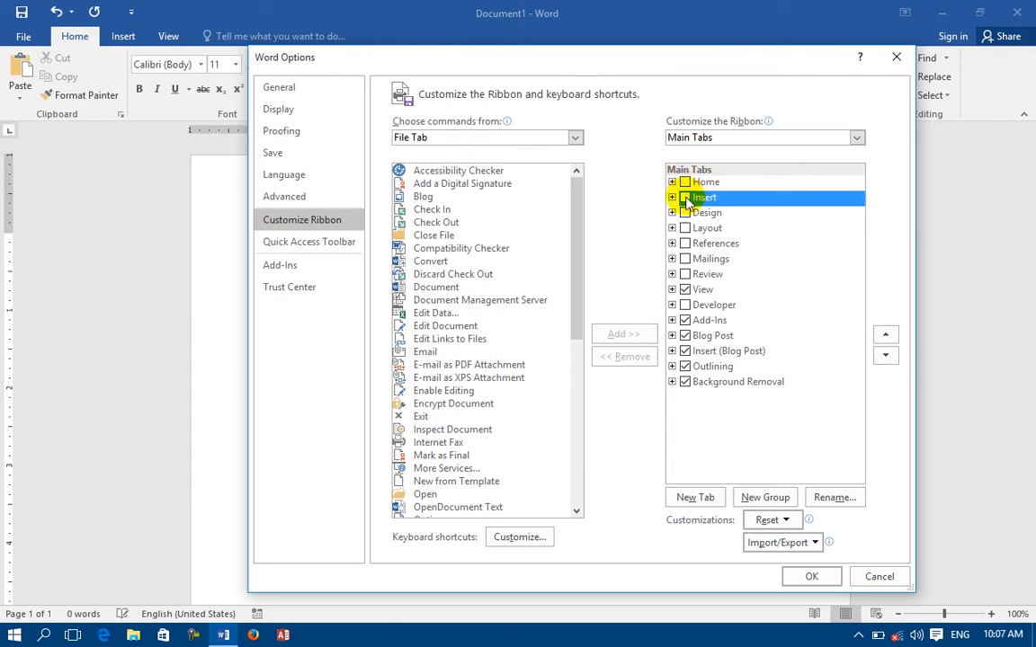
left_click(685, 290)
left_click(685, 320)
left_click(685, 335)
left_click(685, 351)
left_click(685, 366)
left_click(685, 381)
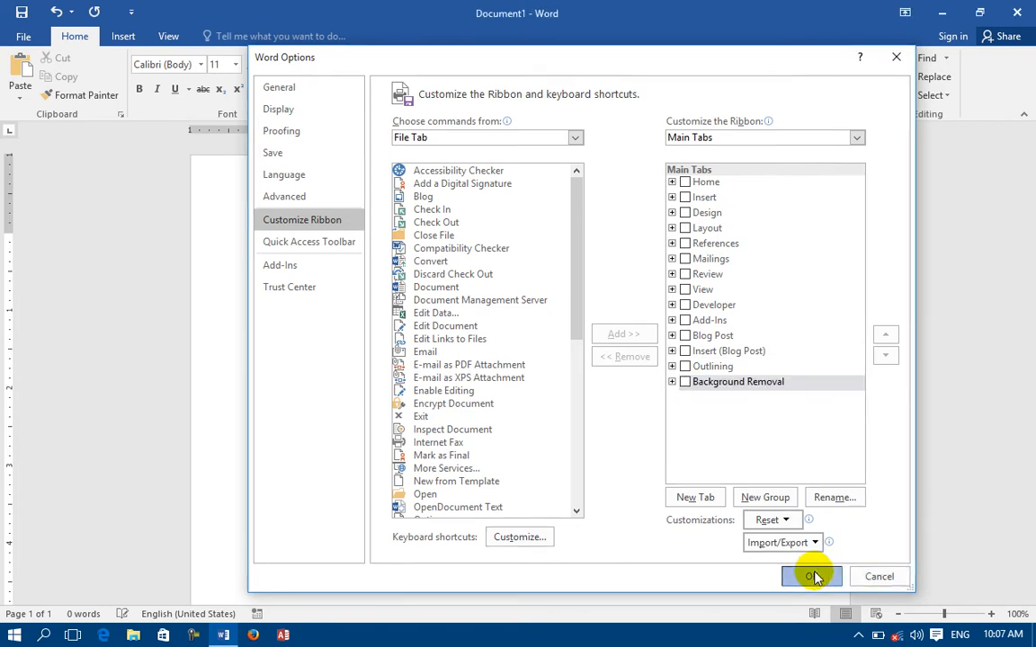
left_click(811, 577)
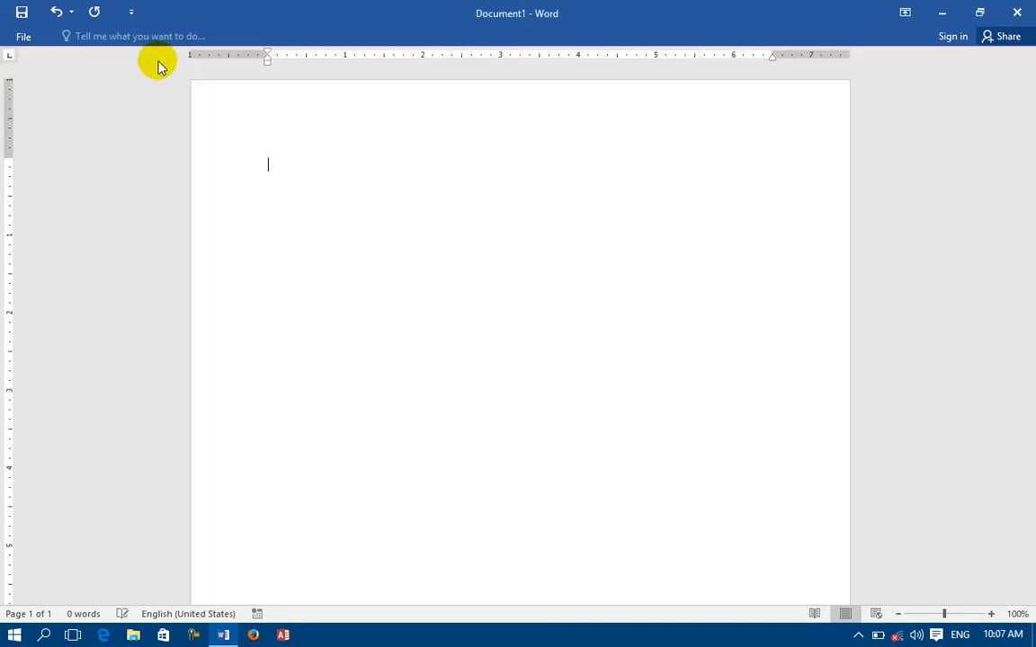
Reopen the ribbon customization settings in Word Options.
left_click(24, 38)
left_click(56, 369)
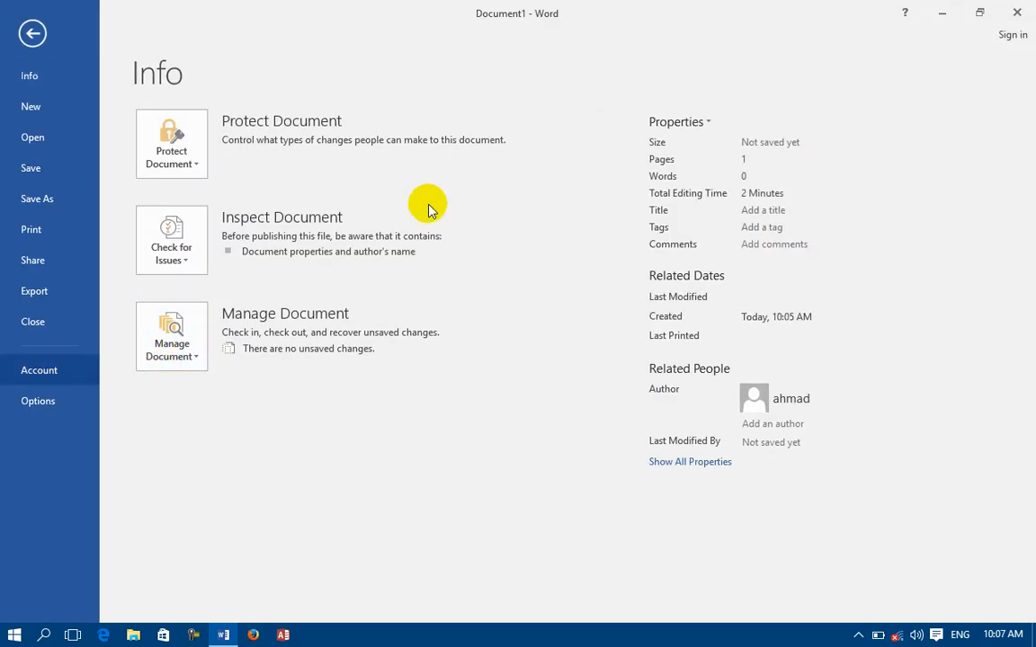
left_click(37, 403)
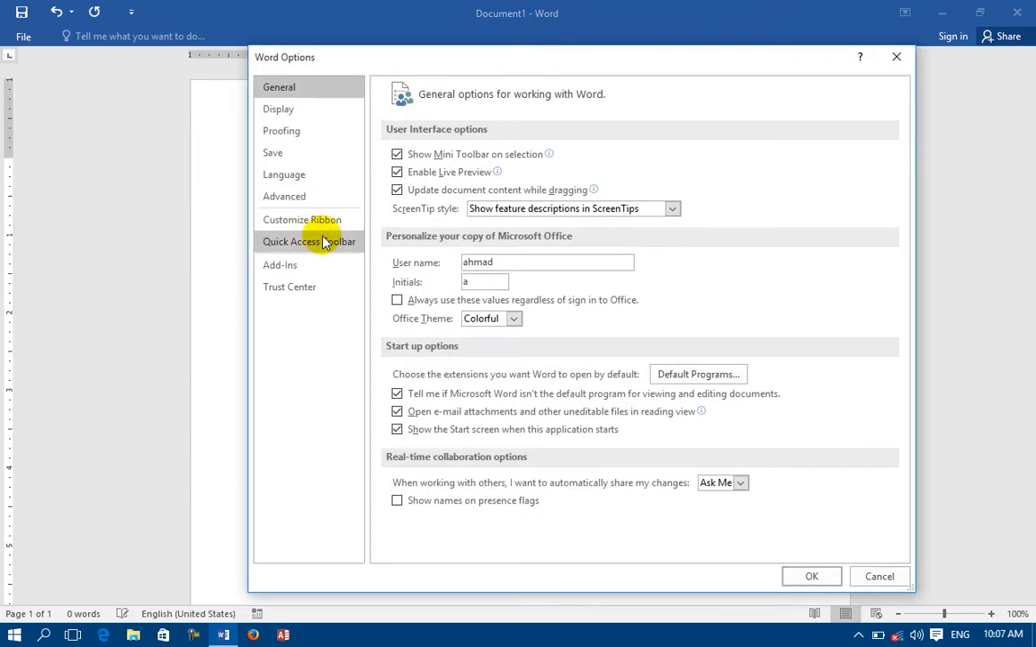
left_click(324, 243)
left_click(321, 220)
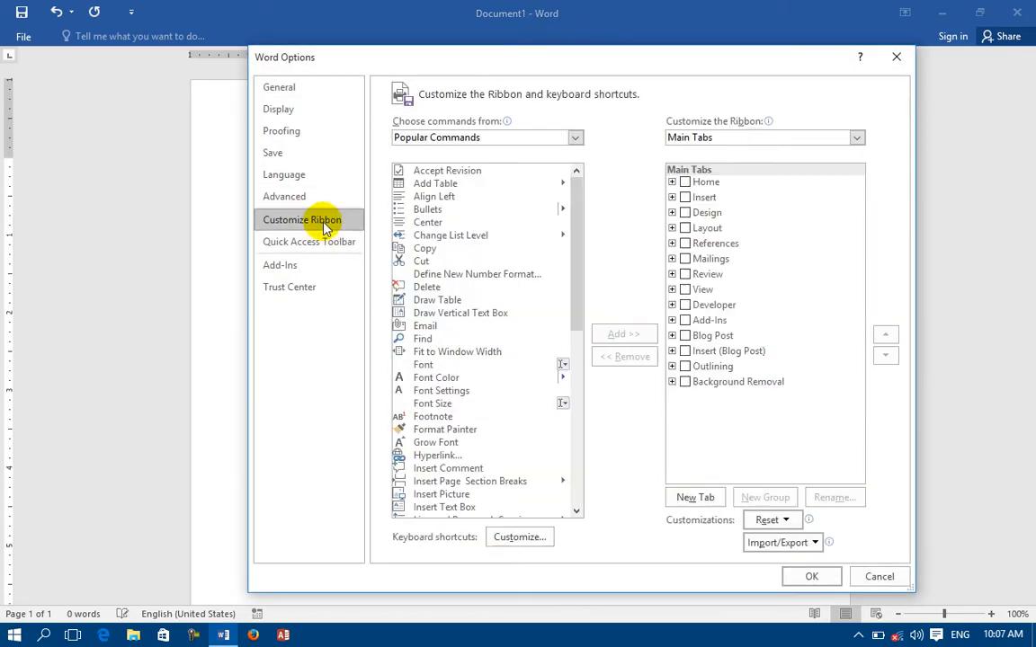
Show the Home, Insert, Layout, References, Mailings, Review and View tabs on the ribbon and apply the change.
left_click(689, 182)
left_click(685, 197)
left_click(687, 213)
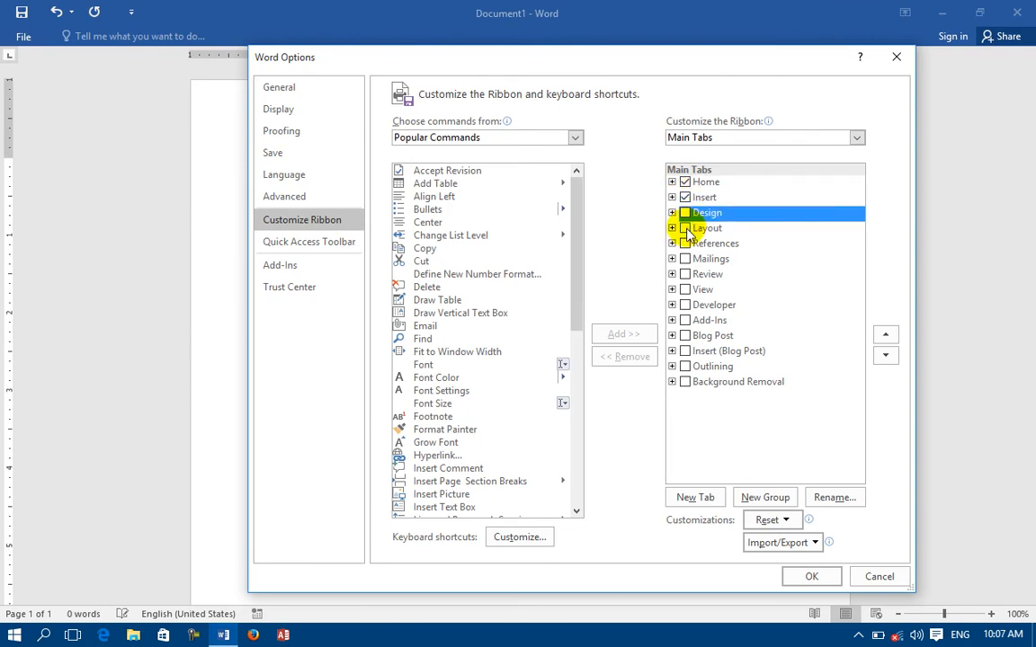
left_click(686, 228)
left_click(685, 243)
left_click(686, 259)
left_click(685, 274)
left_click(686, 290)
left_click(812, 574)
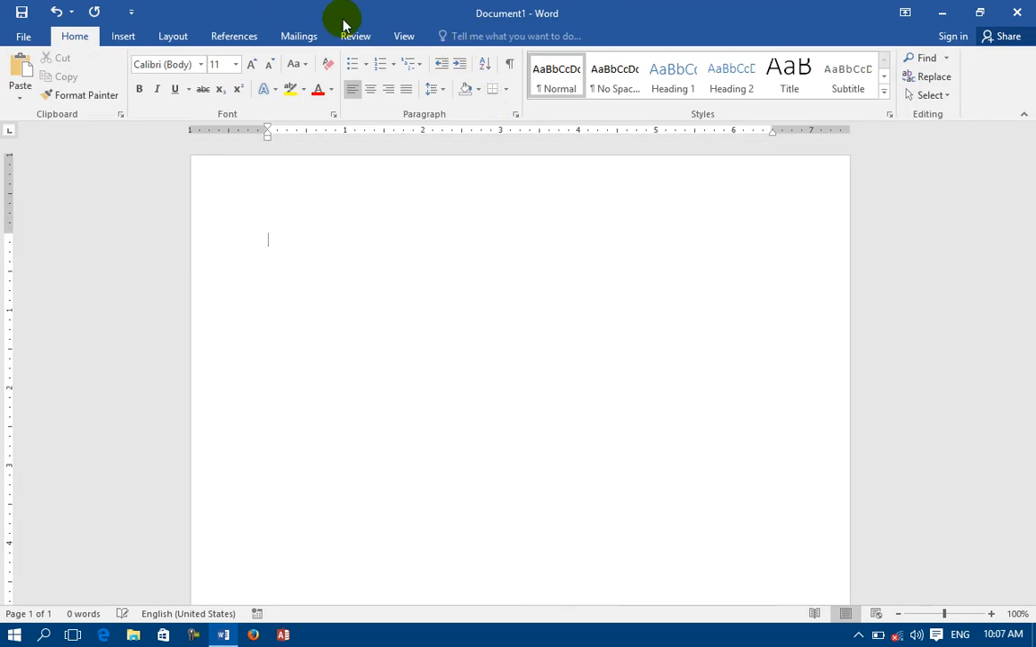
In the ribbon customization settings, reorder the main tabs so Home sits directly after Layout, and apply the change.
left_click(18, 39)
left_click(41, 400)
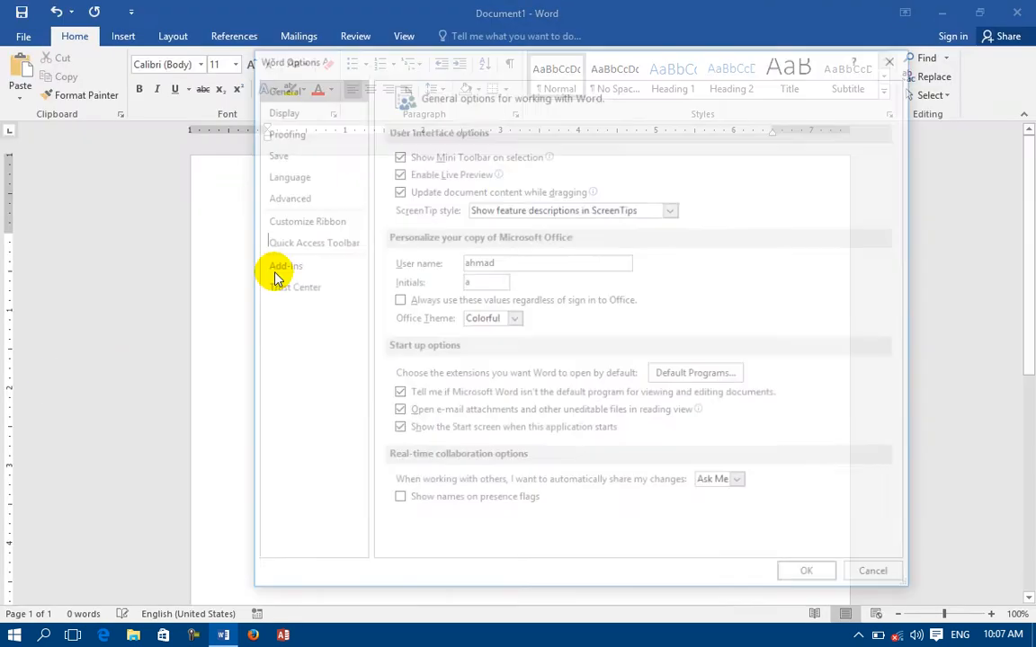
left_click(310, 220)
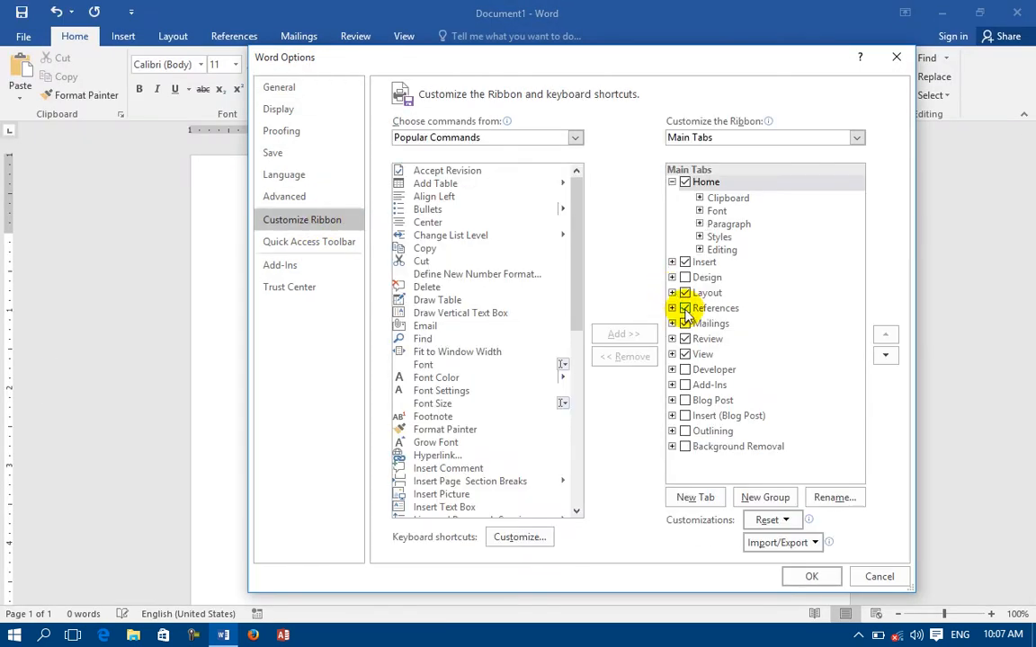
left_click(671, 183)
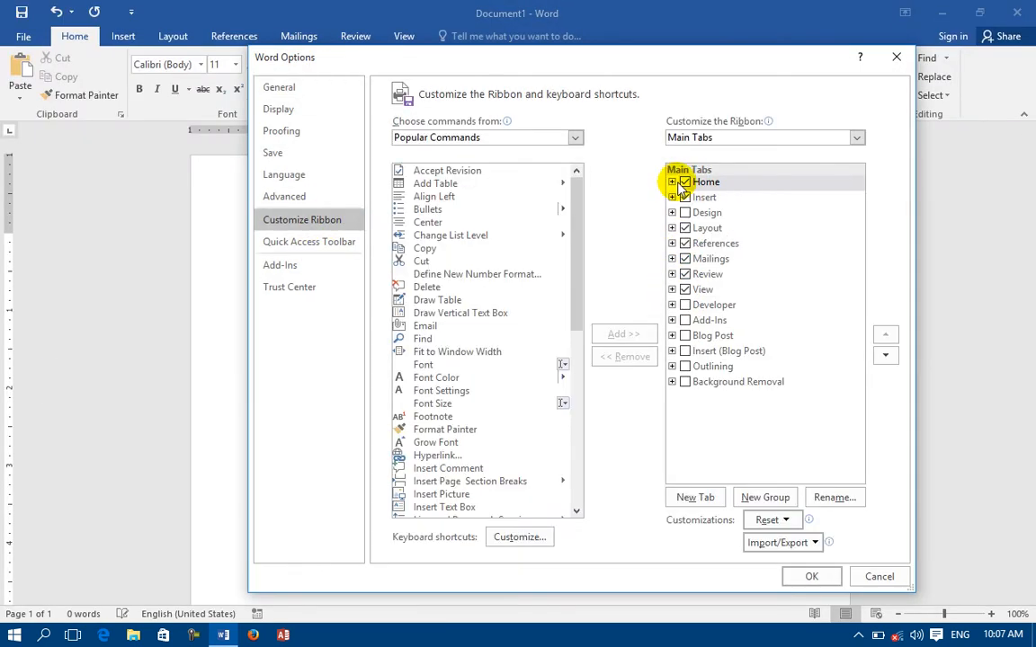
left_click(886, 356)
left_click(885, 356)
left_click(885, 356)
left_click(886, 358)
left_click(885, 358)
left_click(886, 358)
left_click(886, 358)
left_click(886, 357)
left_click(886, 338)
left_click(885, 338)
left_click(885, 338)
left_click(885, 338)
left_click(885, 338)
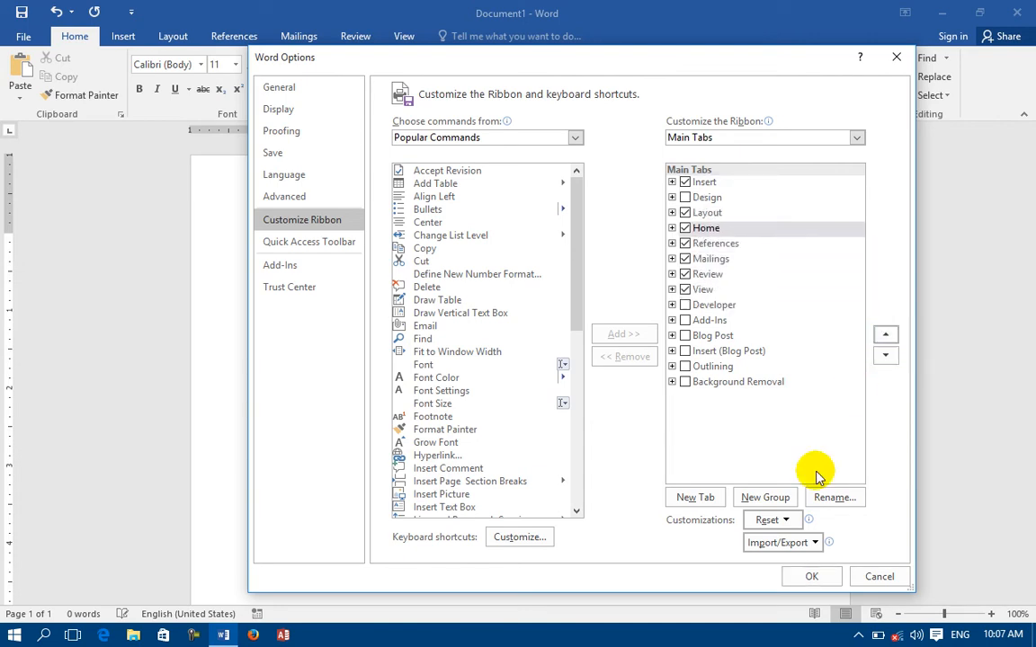
left_click(809, 577)
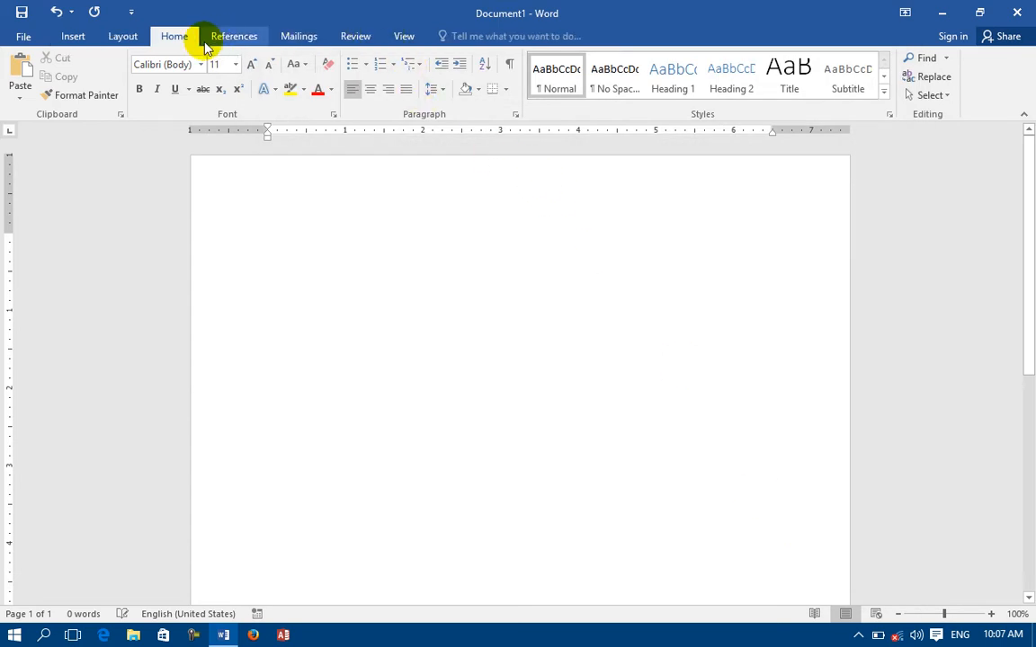
Reopen the ribbon customization settings and move the Home tab back to the first position, before Insert.
left_click(20, 36)
left_click(60, 394)
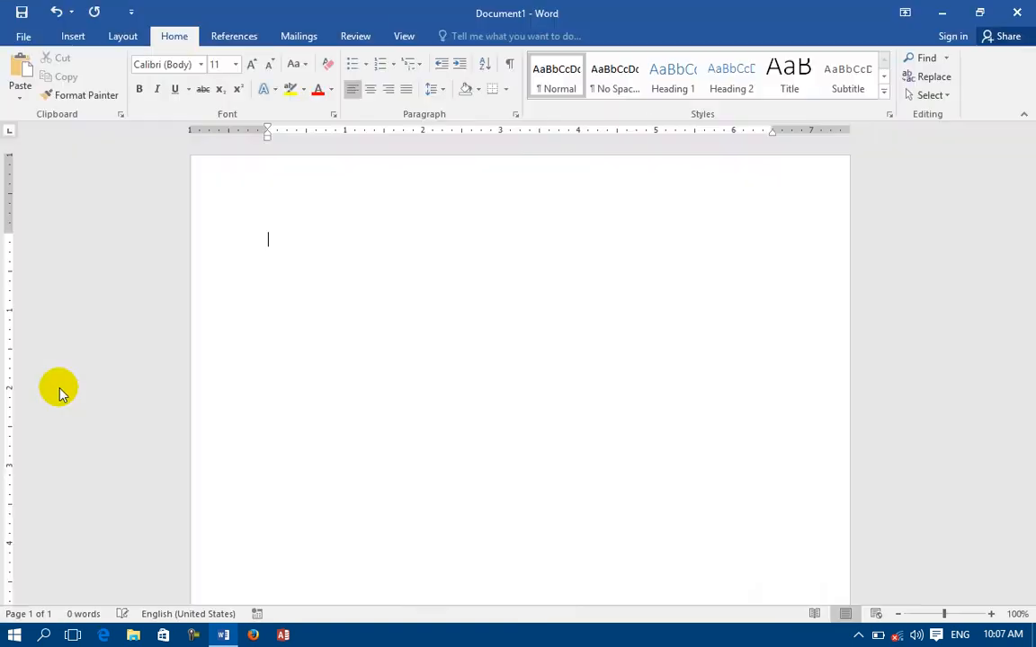
left_click(333, 221)
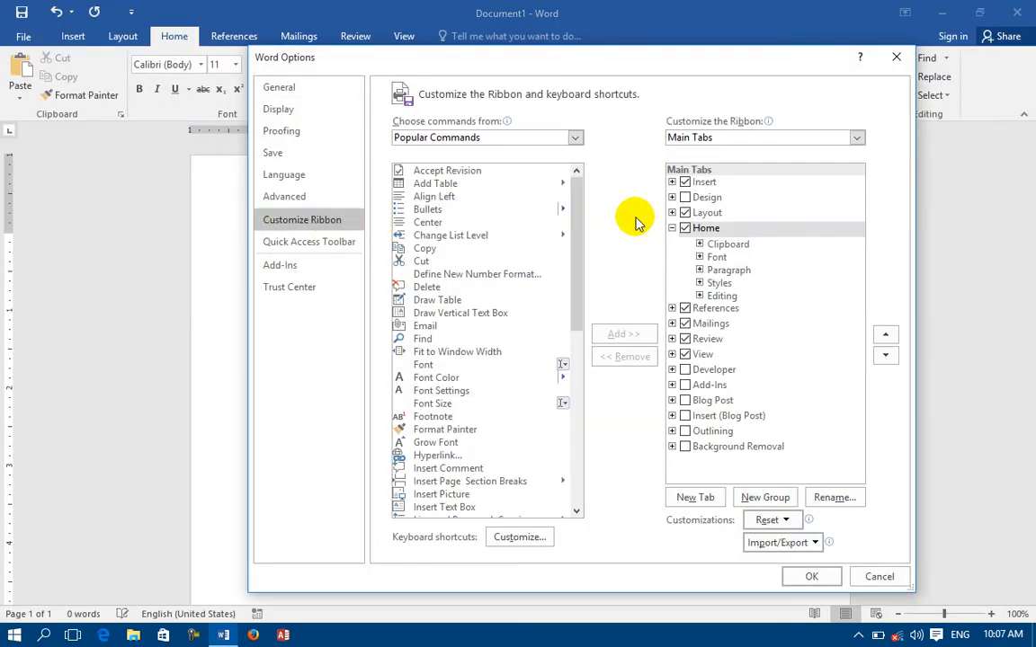
left_click(671, 227)
left_click(883, 339)
left_click(883, 338)
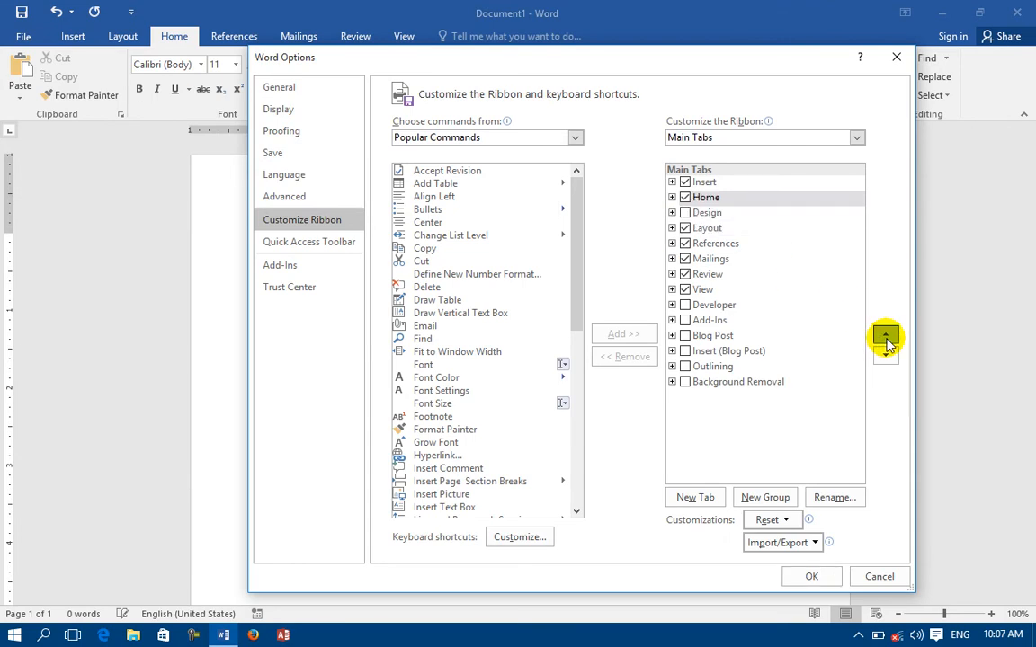
left_click(885, 339)
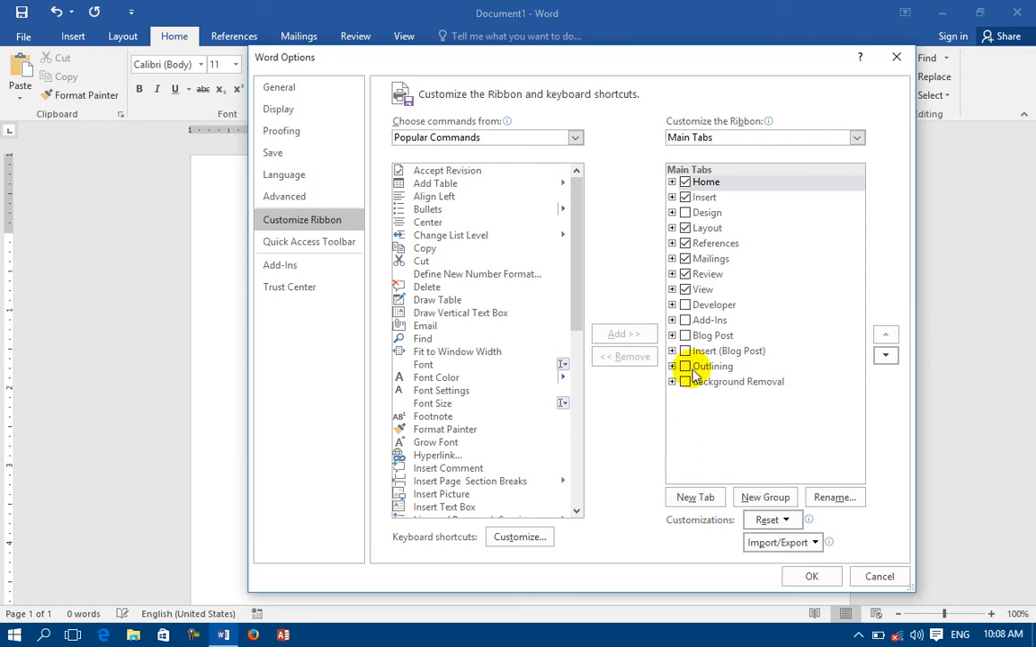
Add a new custom tab directly after View and rename it afghan.
left_click(671, 289)
left_click(672, 289)
left_click(678, 289)
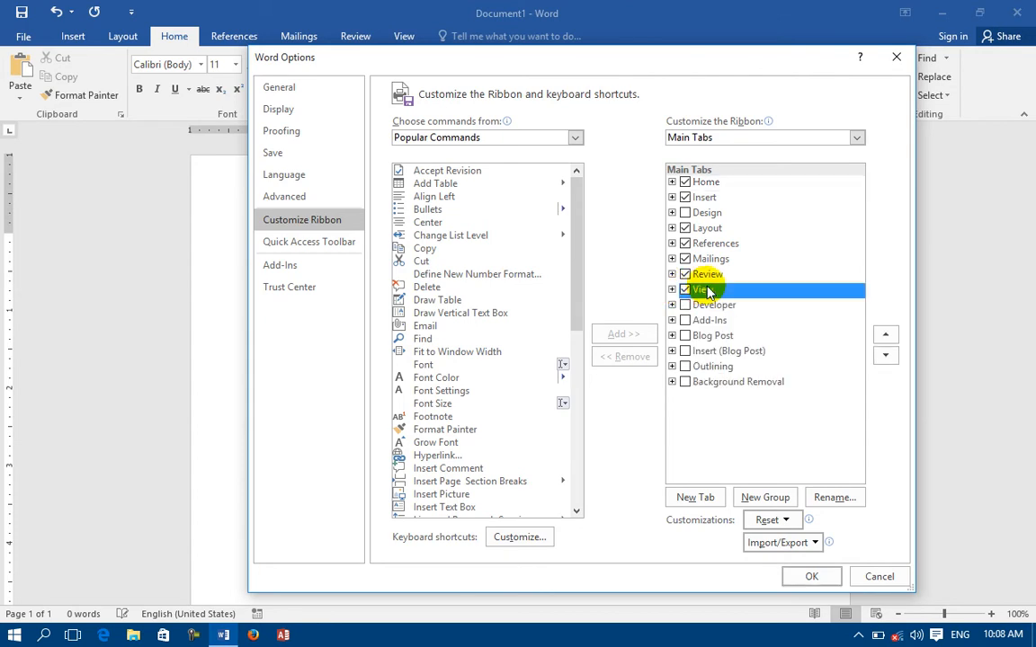
left_click(697, 497)
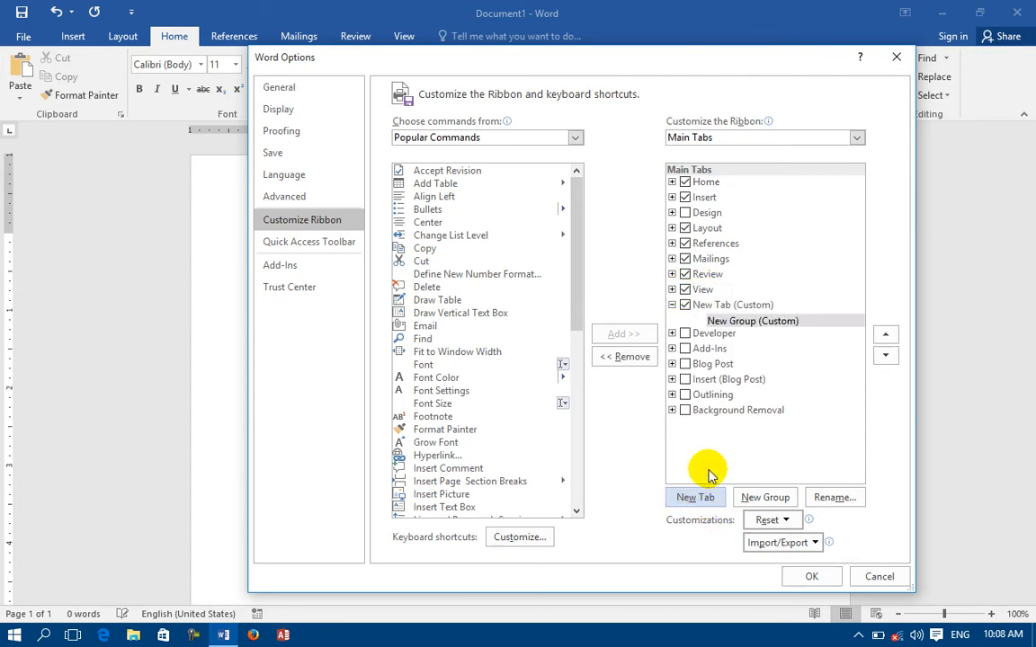
left_click(707, 306)
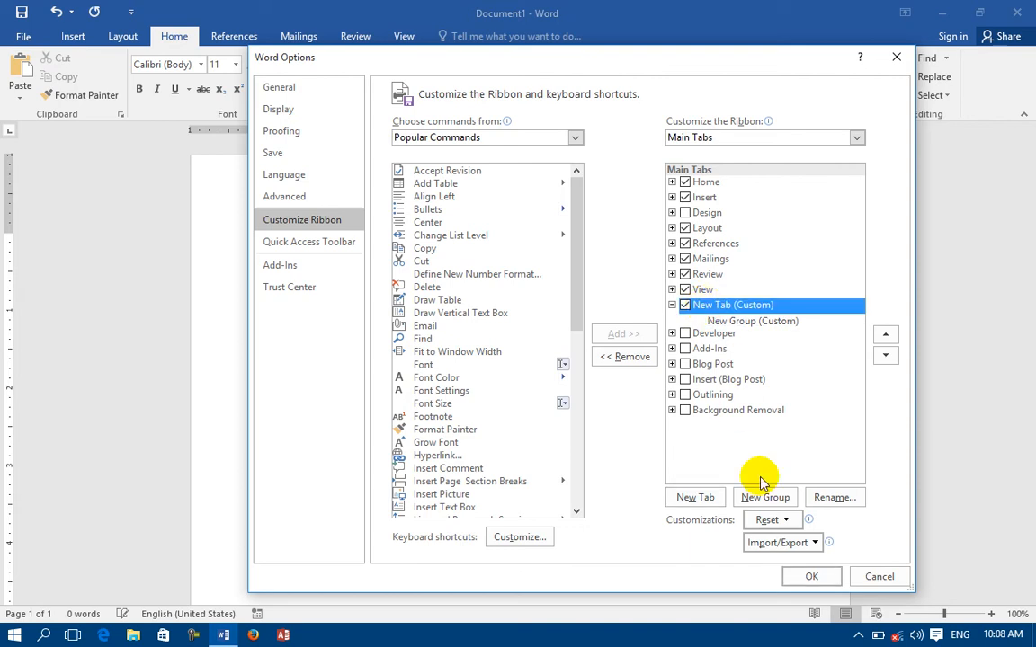
left_click(820, 498)
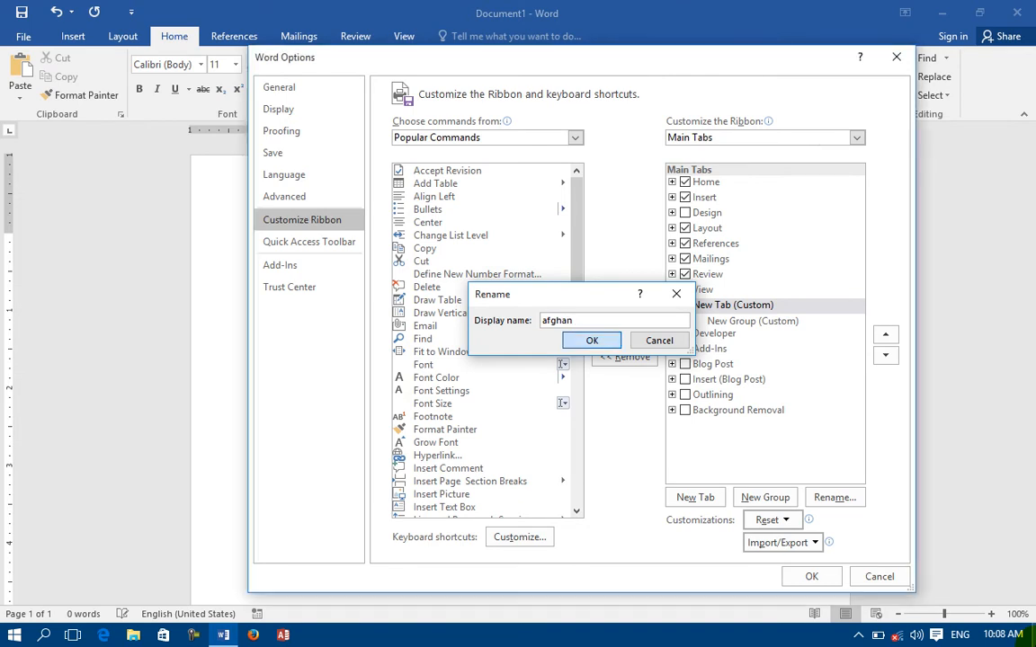
key("Return")
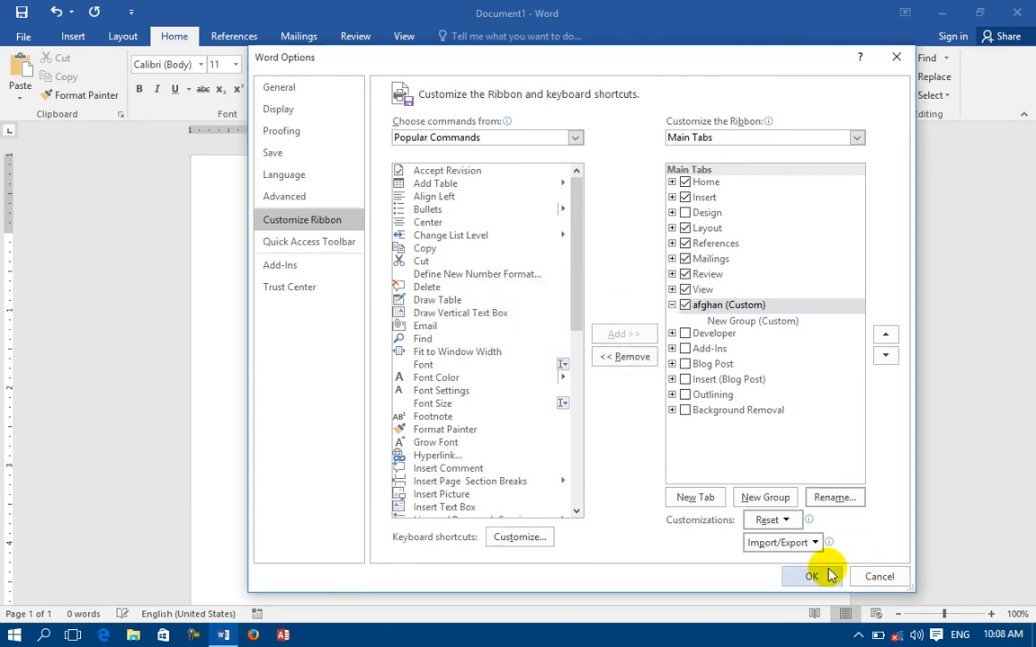
Apply the ribbon customization and display the new afghan tab.
left_click(811, 576)
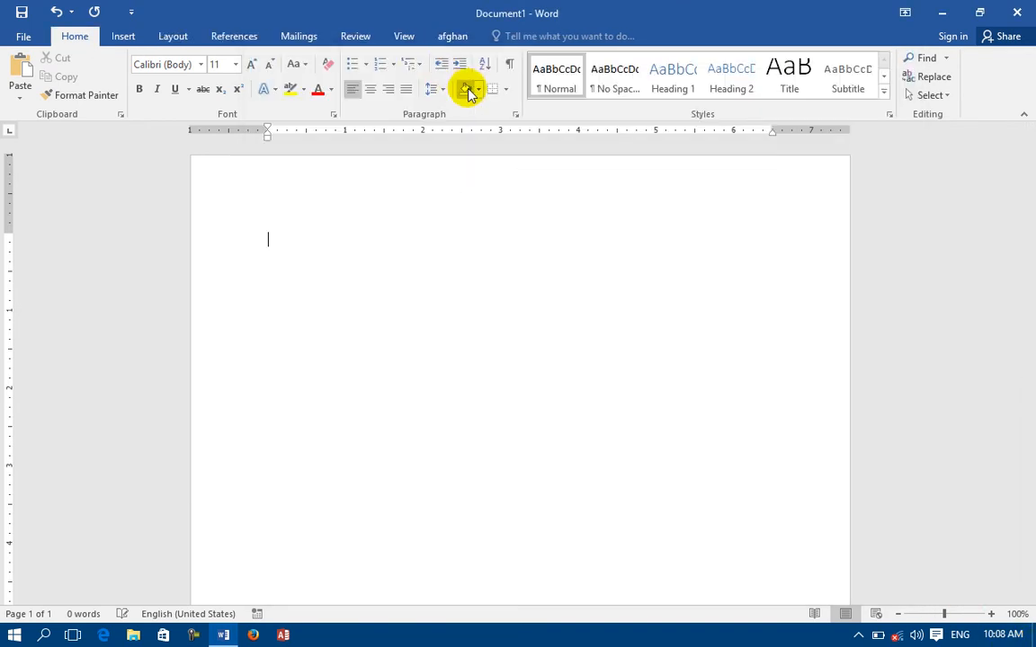
left_click(455, 35)
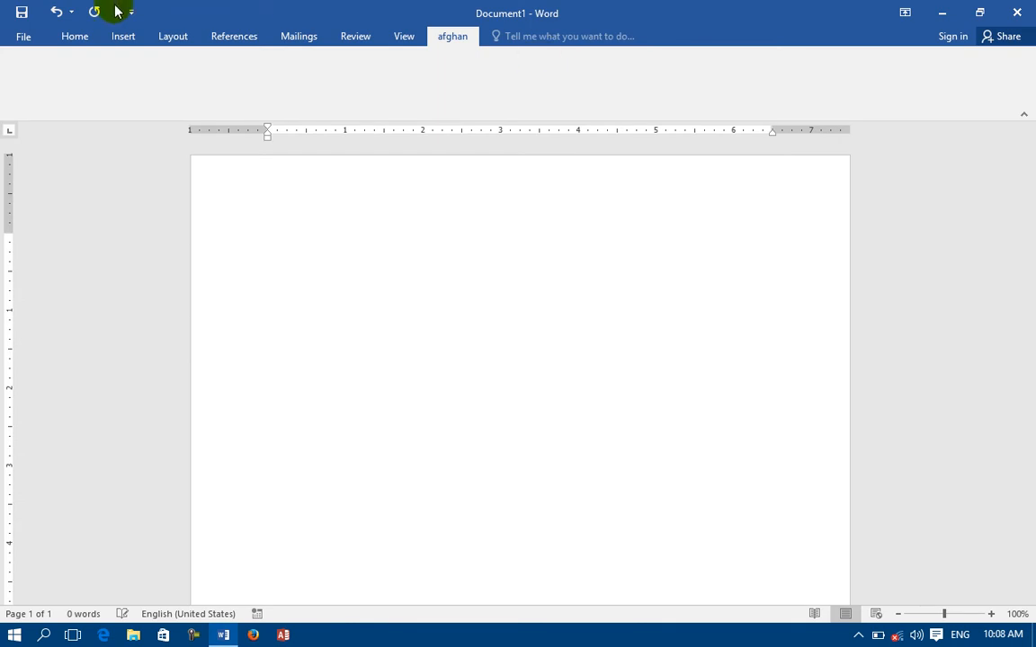
Reopen the ribbon customization settings and add four more new groups to the afghan tab.
left_click(23, 38)
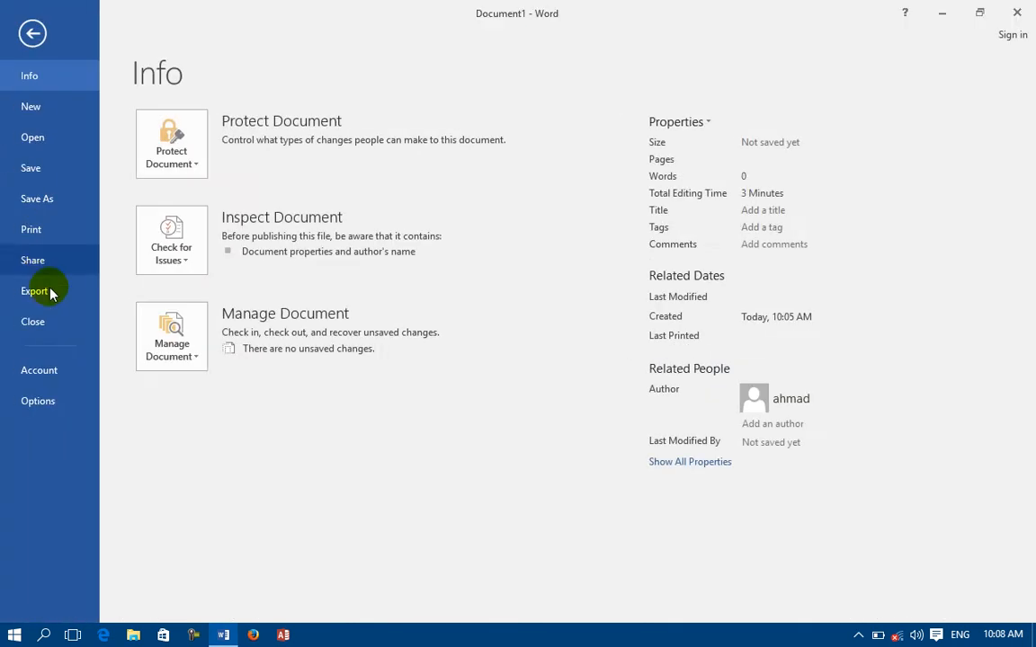
left_click(43, 400)
left_click(296, 223)
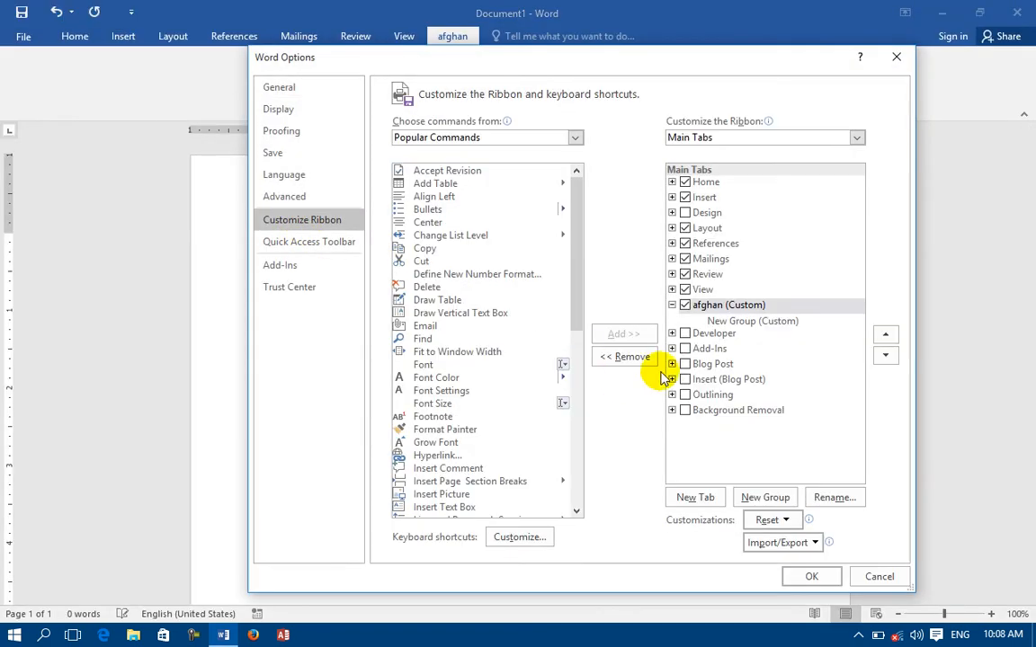
left_click(706, 306)
left_click(725, 323)
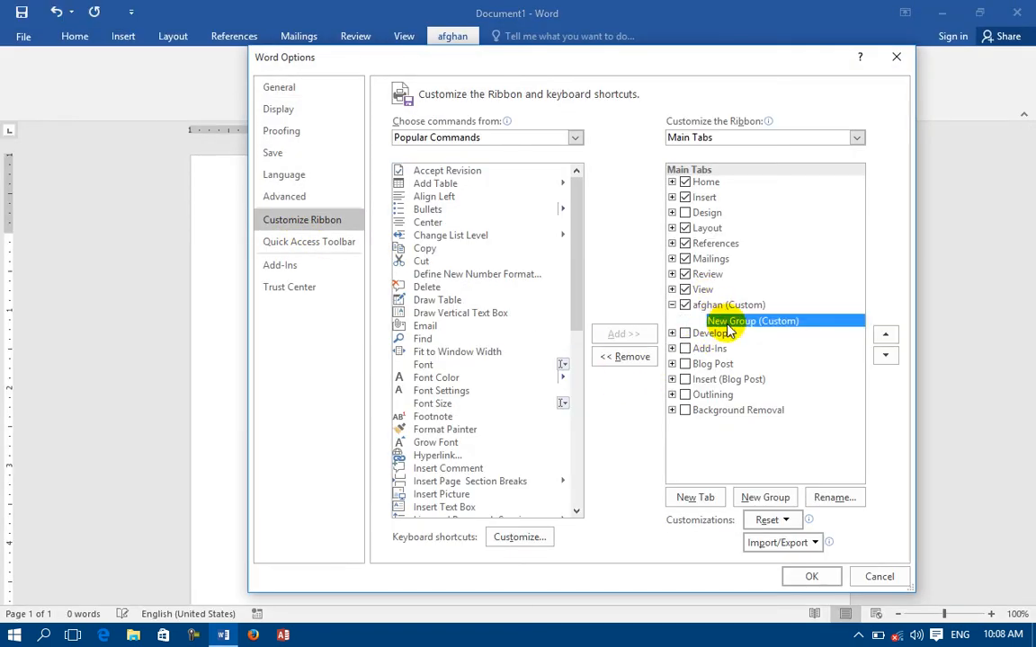
left_click(765, 497)
left_click(765, 497)
left_click(765, 497)
left_click(765, 497)
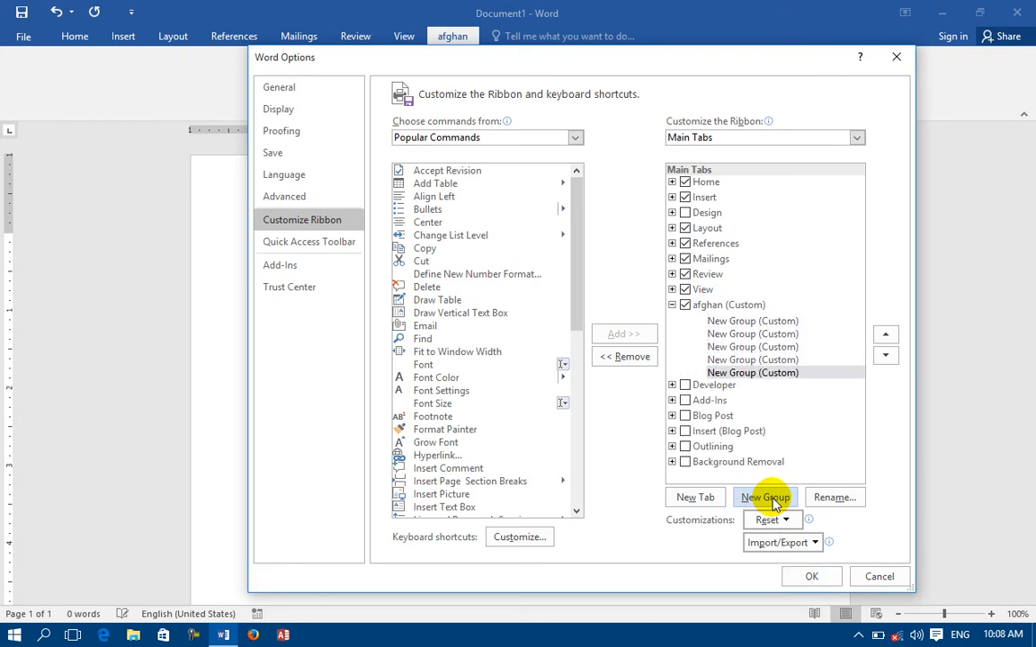
Rename the first new group of the afghan tab as copy and apply the change.
left_click(746, 321)
left_click(838, 499)
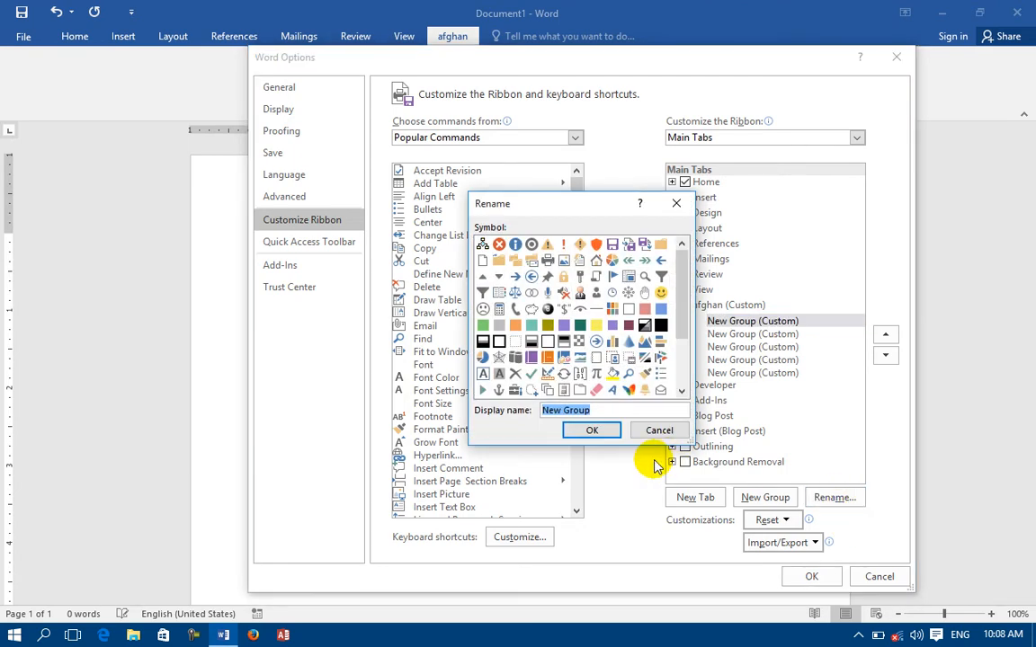
type("d")
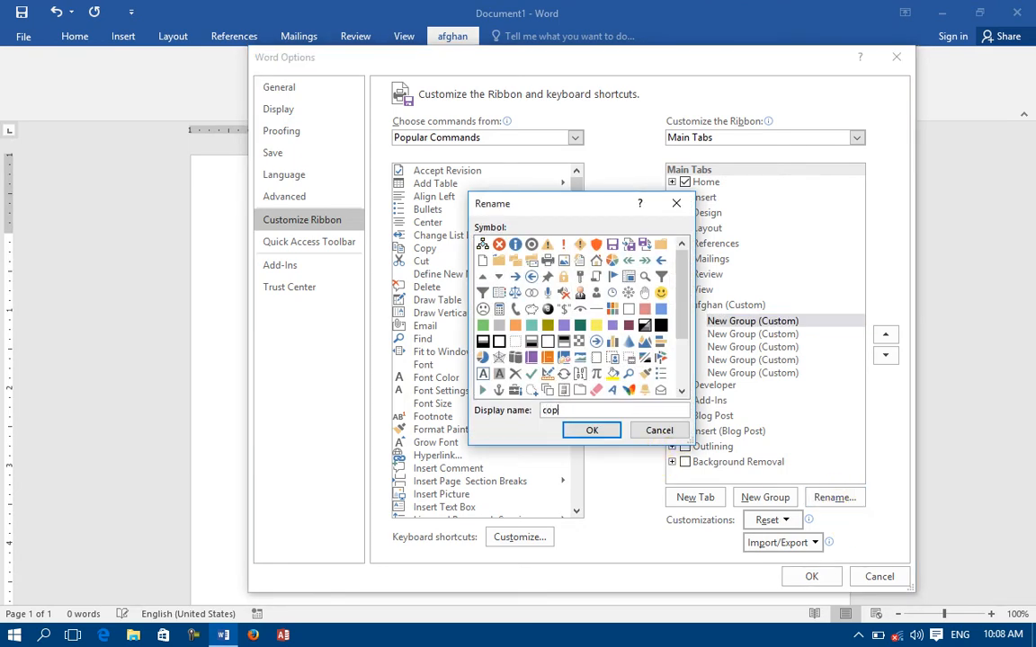
left_click(596, 373)
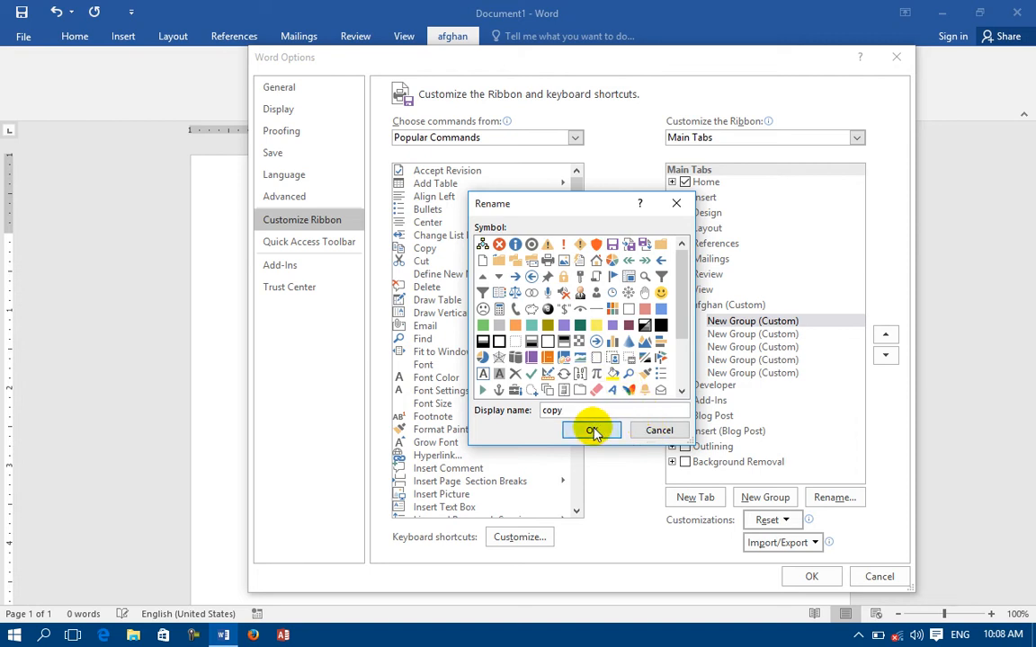
left_click(592, 432)
left_click(805, 577)
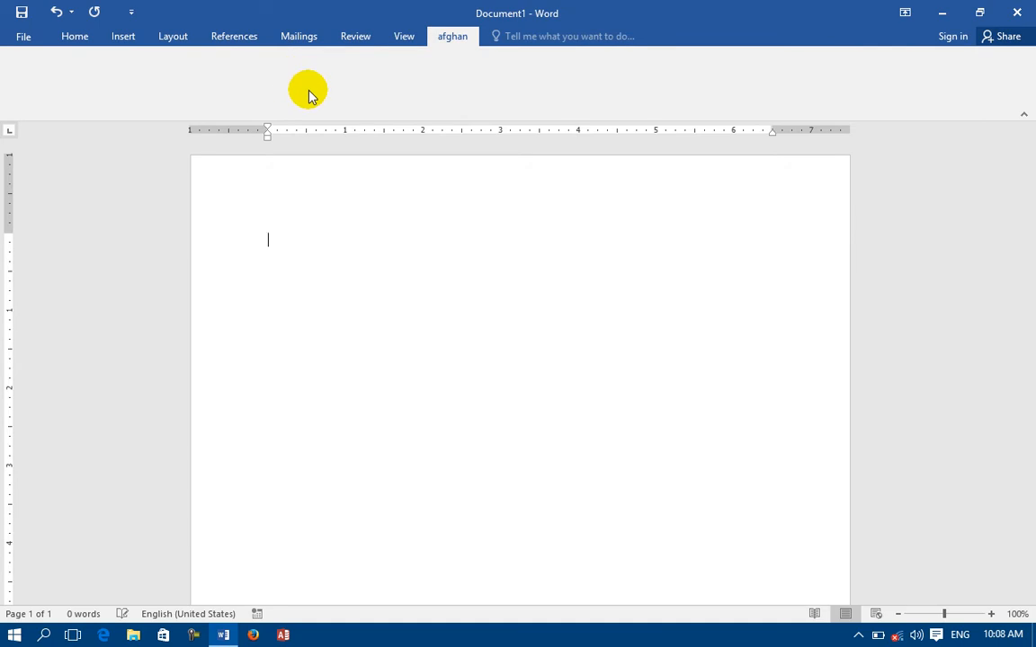
In the ribbon customization settings, add the popular commands from Bullets through Draw Vertical Text Box to the afghan tab's copy group and apply.
left_click(17, 35)
left_click(34, 398)
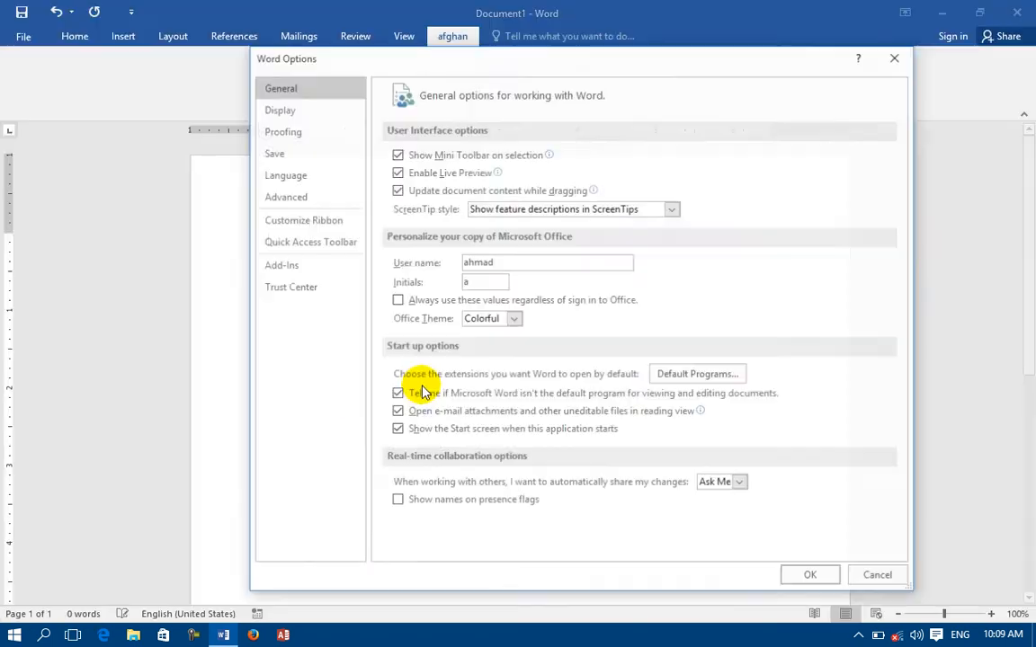
left_click(317, 220)
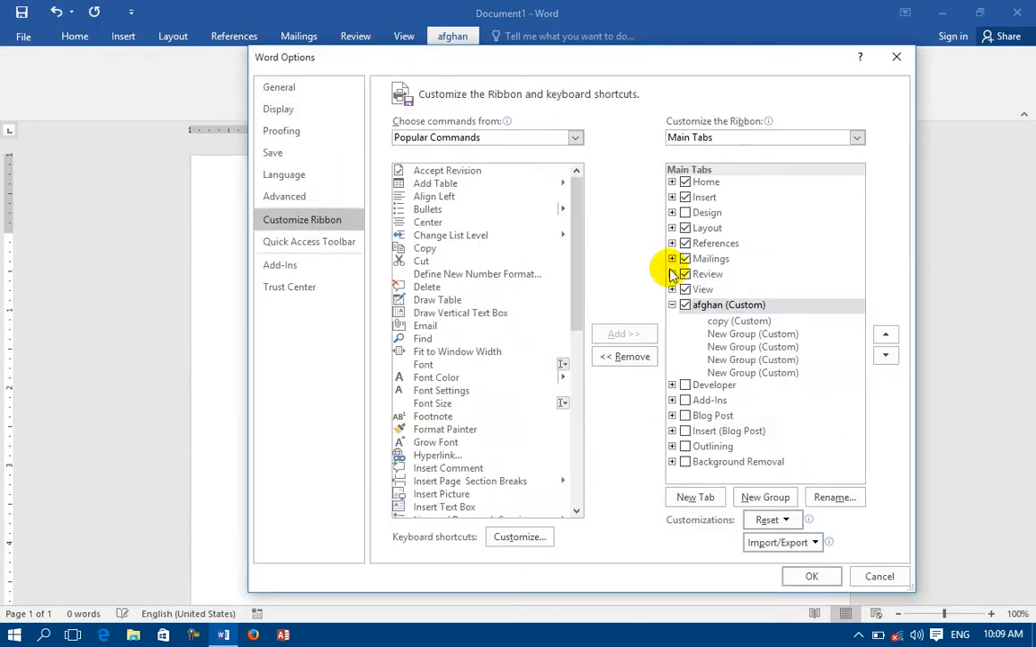
left_click(732, 323)
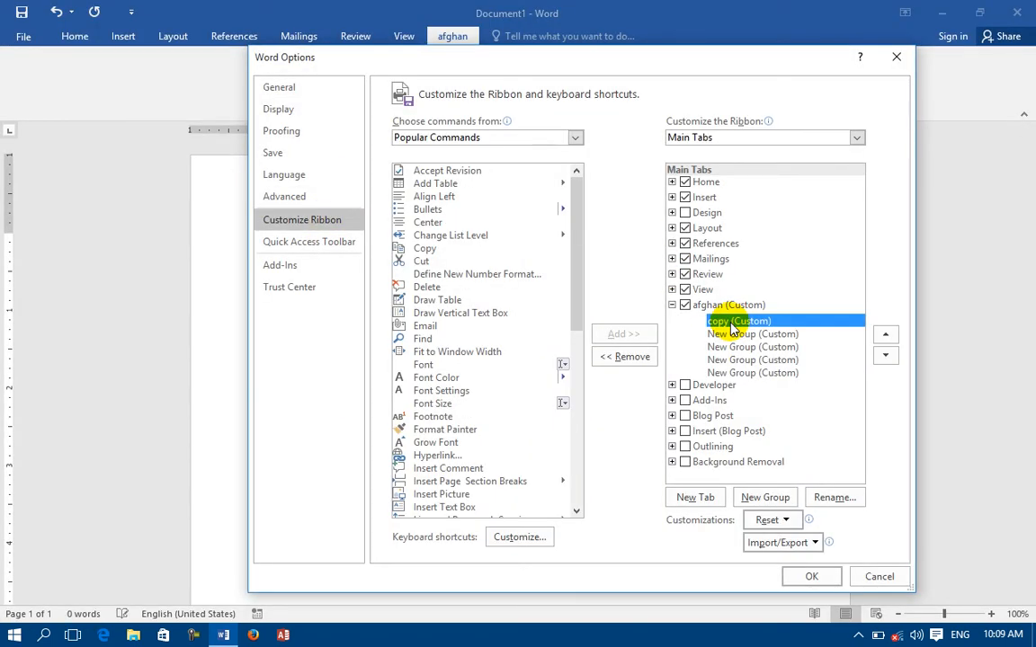
left_click(430, 209)
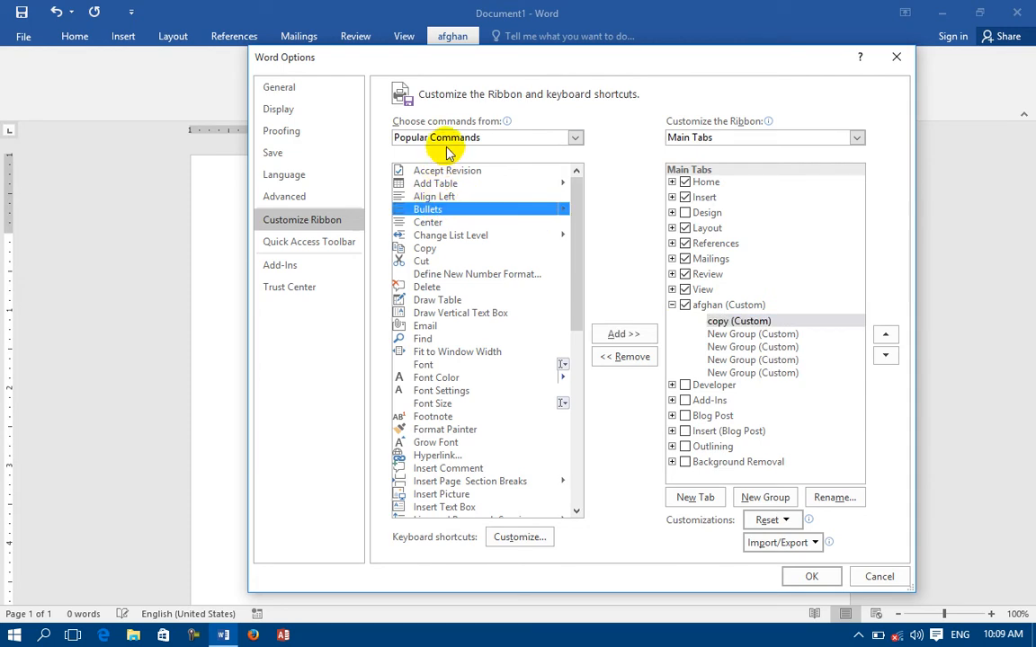
left_click(486, 235, "shift")
left_click(621, 334)
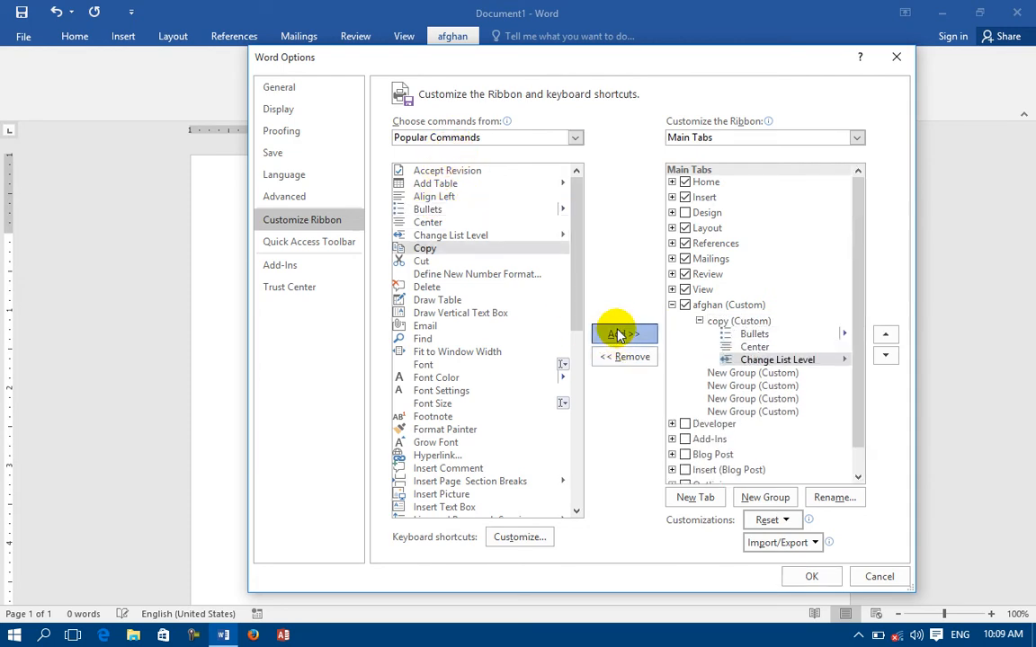
left_click(618, 334)
left_click(618, 333)
left_click(618, 333)
left_click(619, 333)
left_click(619, 334)
left_click(618, 333)
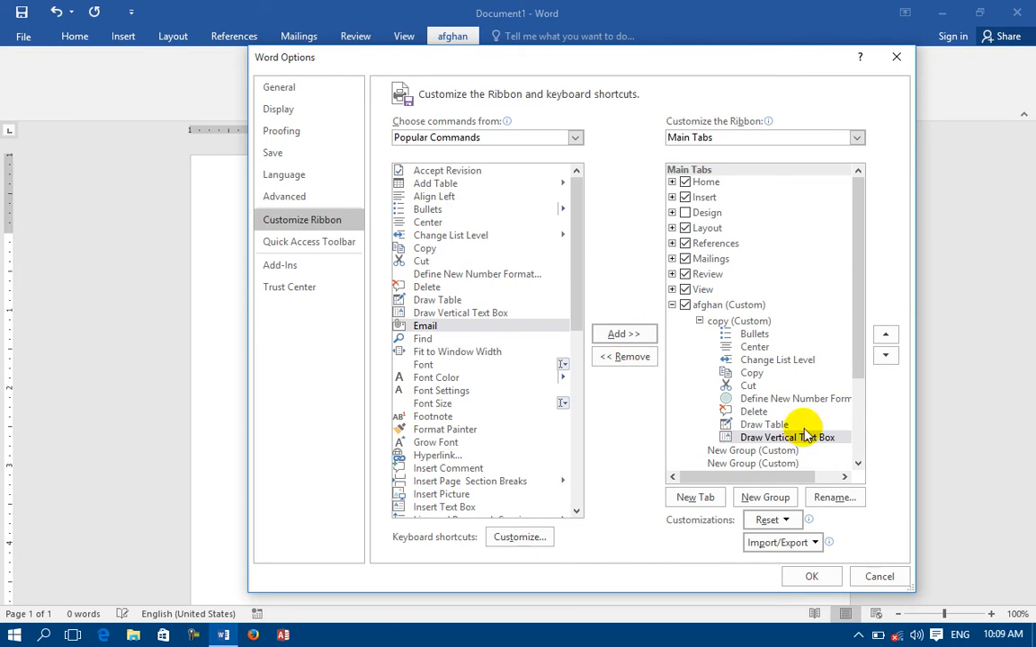
left_click(812, 577)
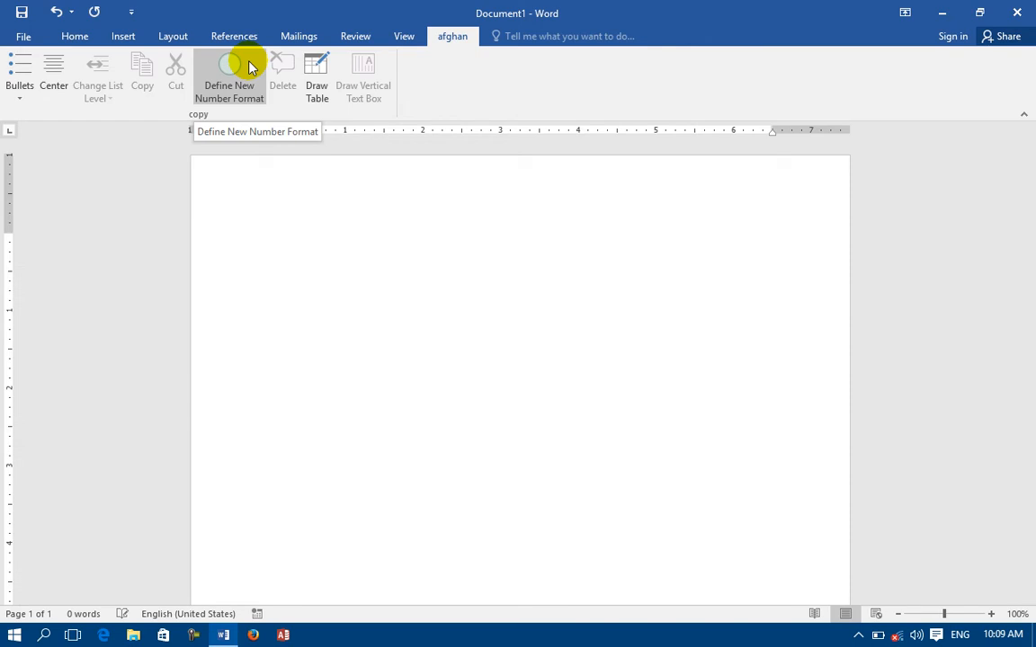
Reopen the ribbon customization settings and remove Center, Change List Level, Copy and Cut from the copy group.
left_click(22, 38)
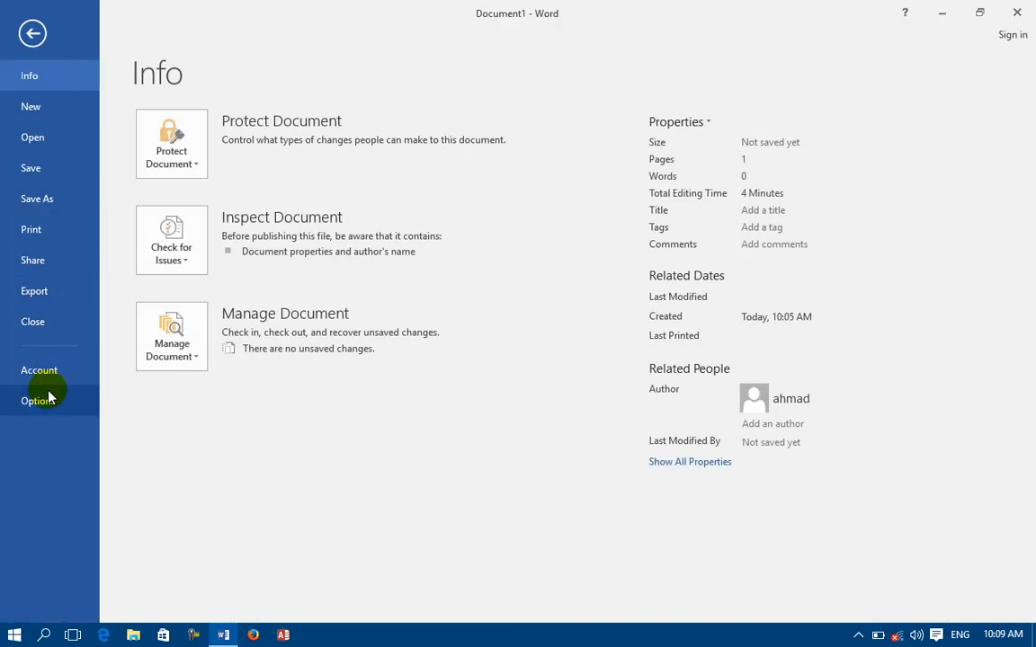
left_click(50, 396)
left_click(310, 220)
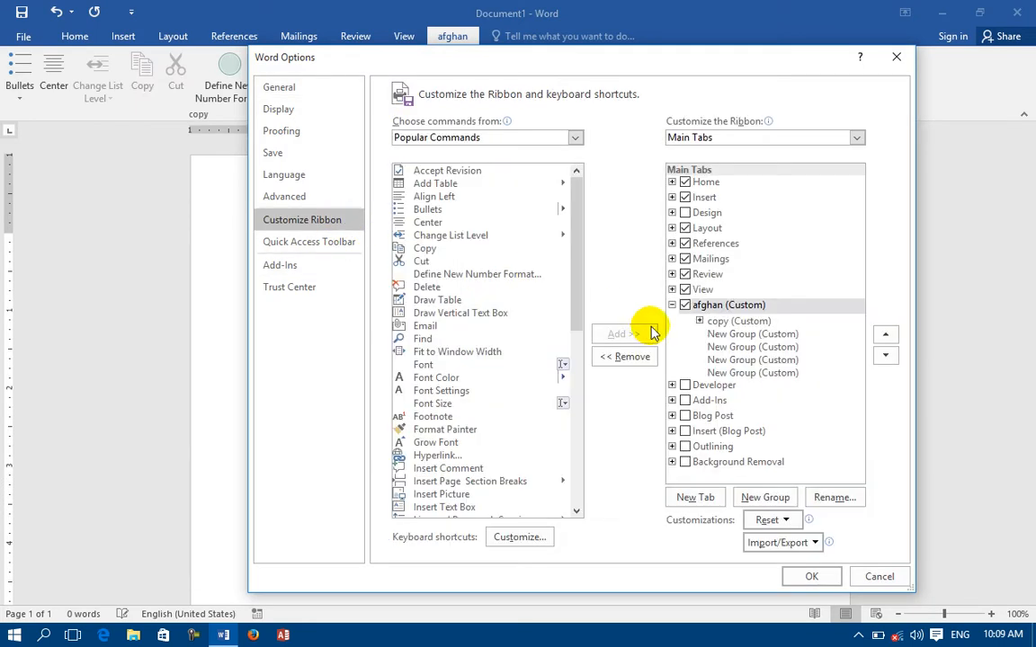
left_click(708, 347)
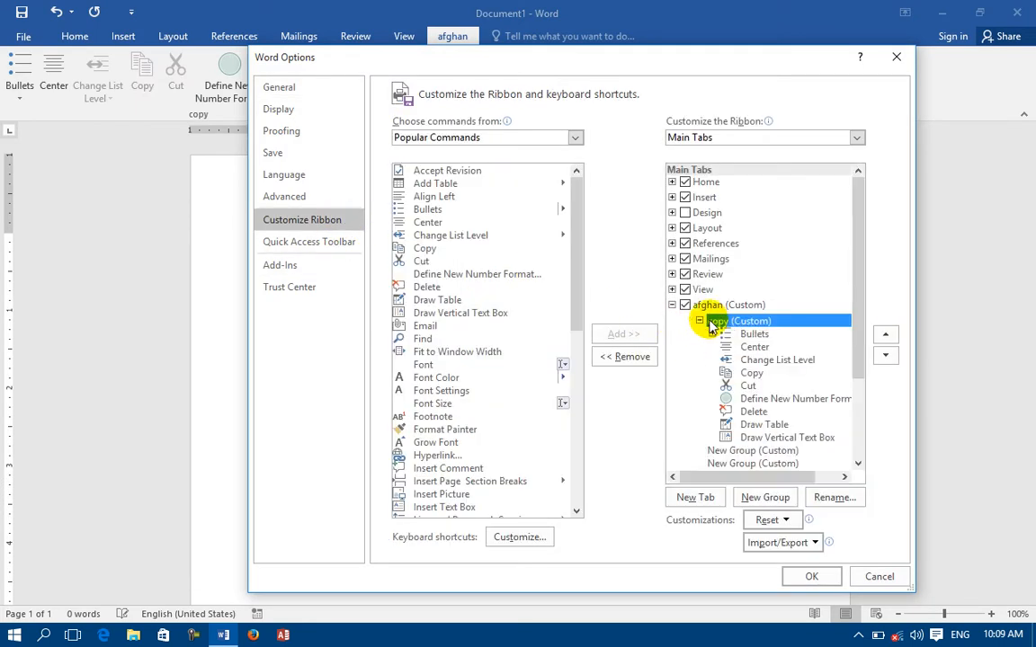
left_click(760, 347)
double_click(640, 357)
double_click(640, 357)
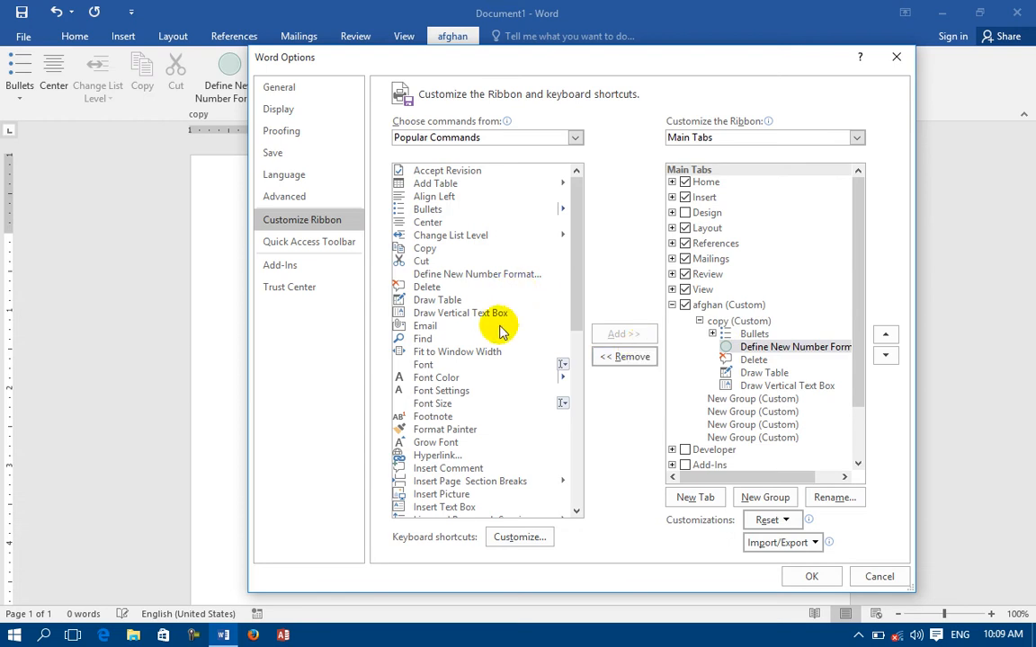
Add the File Tab commands from Save through Template to the copy group, after Define New Number Format, and apply the change.
left_click(463, 138)
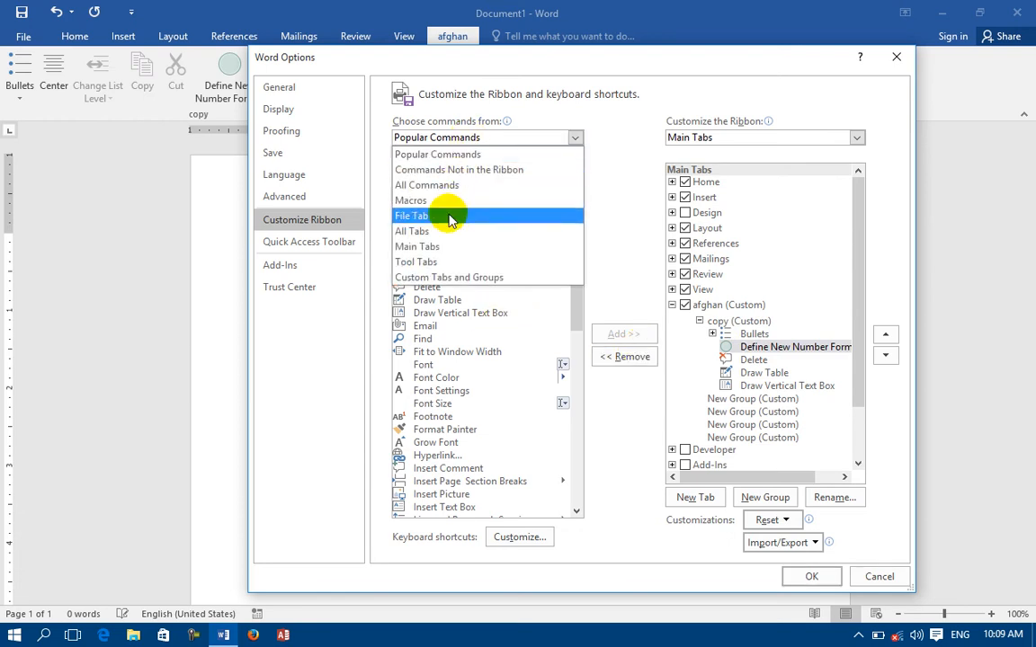
left_click(412, 215)
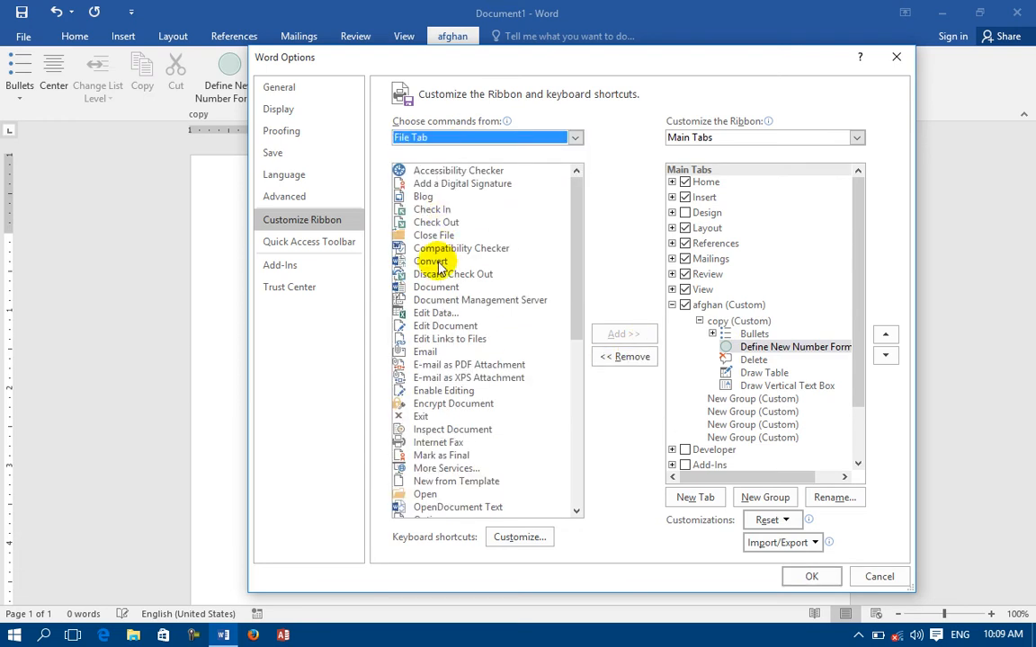
left_click(442, 455)
scroll(450, 454, "down", 6)
scroll(452, 454, "down", 3)
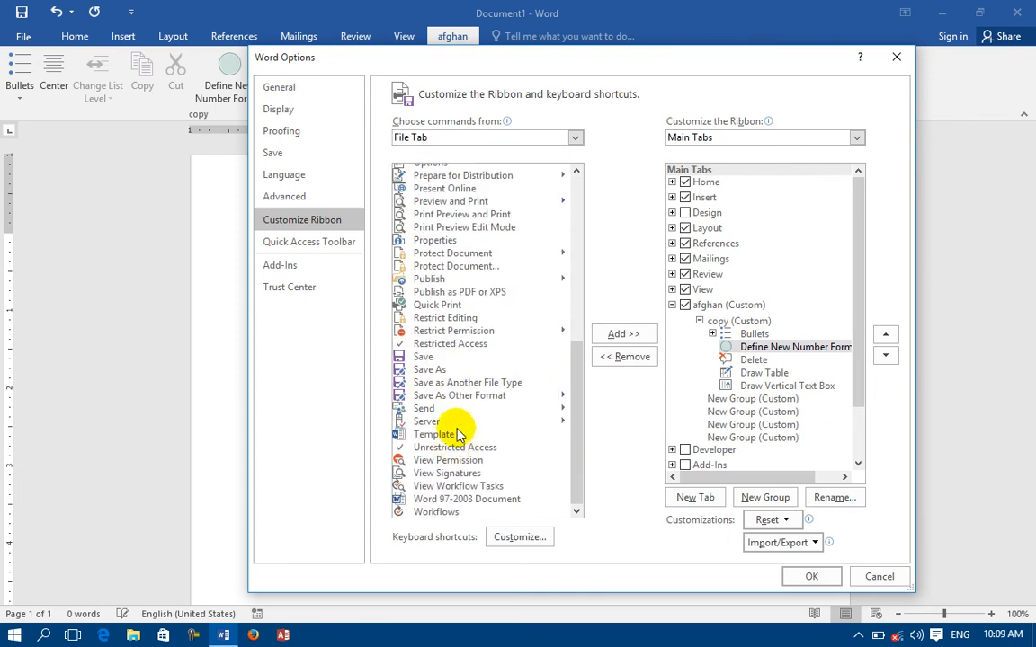
left_click(424, 357)
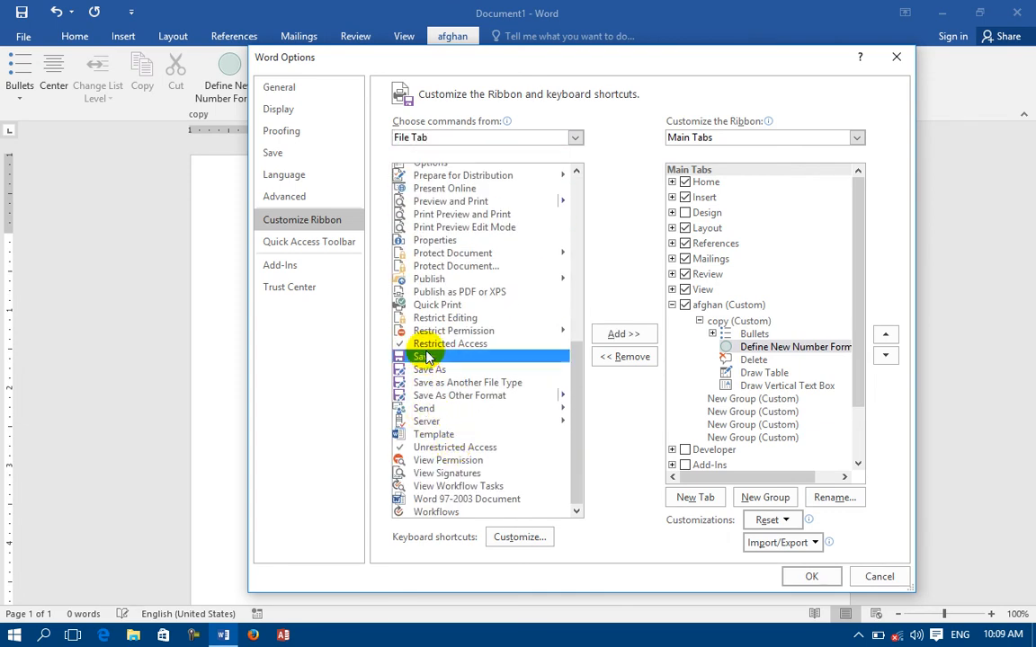
left_click(620, 335)
left_click(620, 335)
left_click(621, 334)
left_click(621, 334)
left_click(620, 335)
left_click(621, 334)
left_click(620, 334)
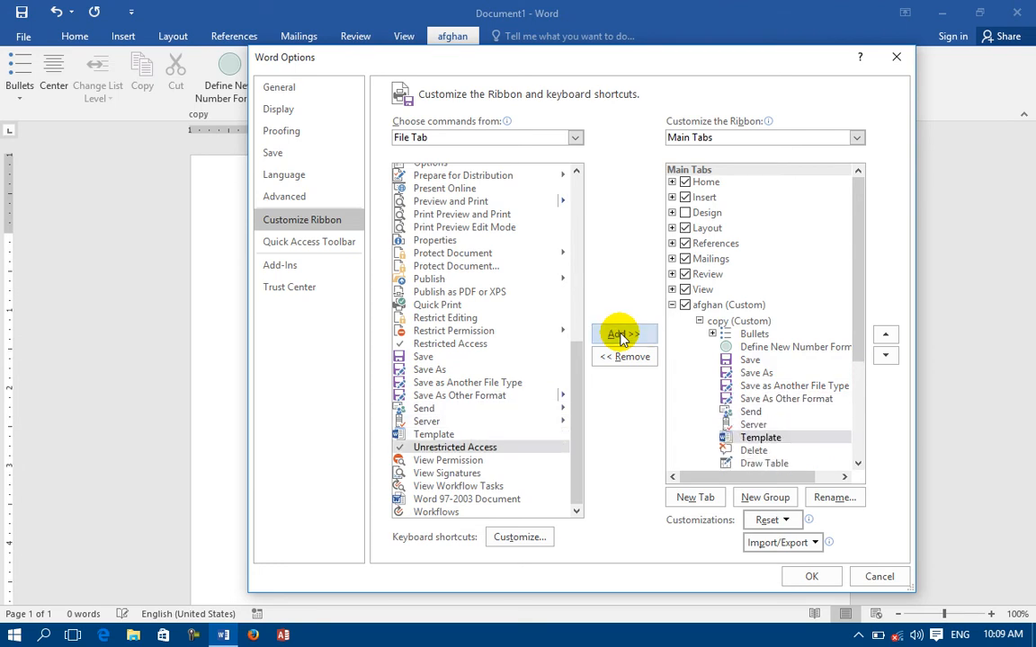
left_click(810, 576)
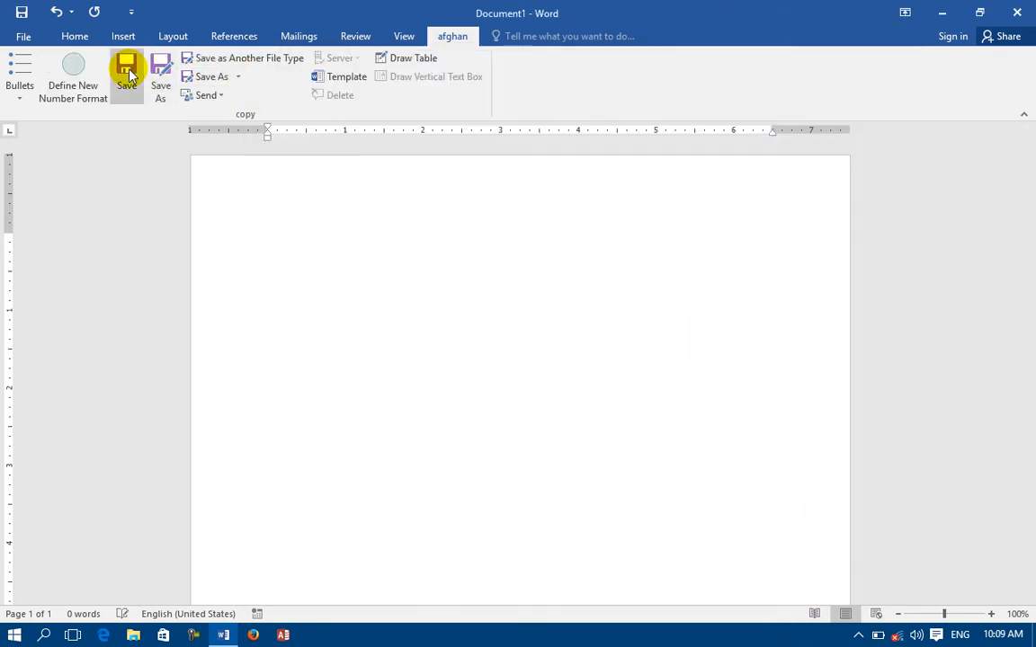
Reopen the ribbon customization settings and rename the group directly below copy in the afghan tab as cut.
left_click(20, 37)
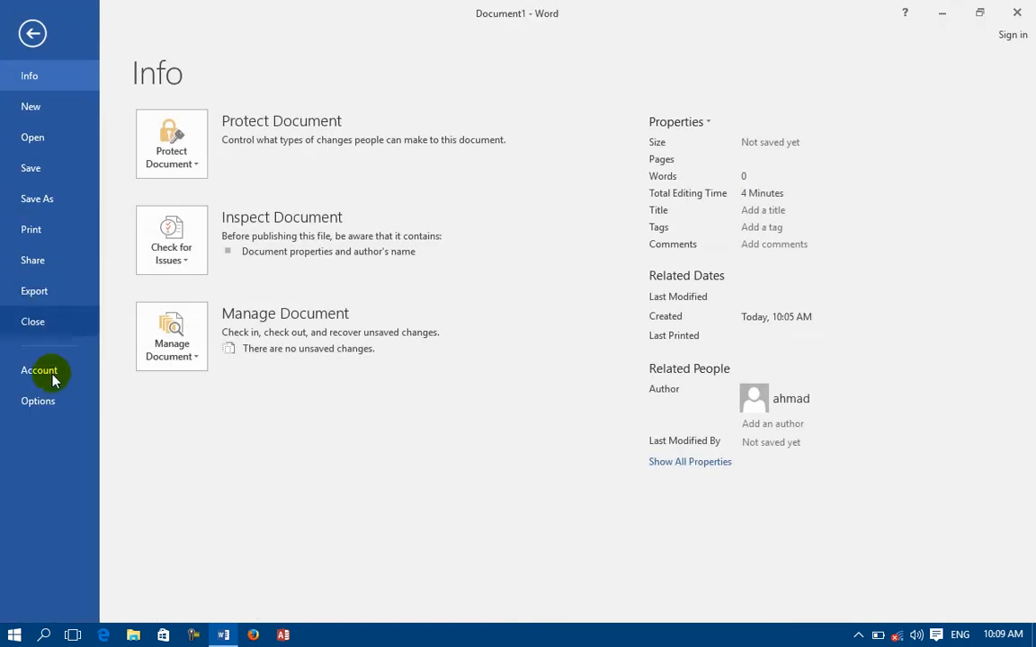
left_click(38, 401)
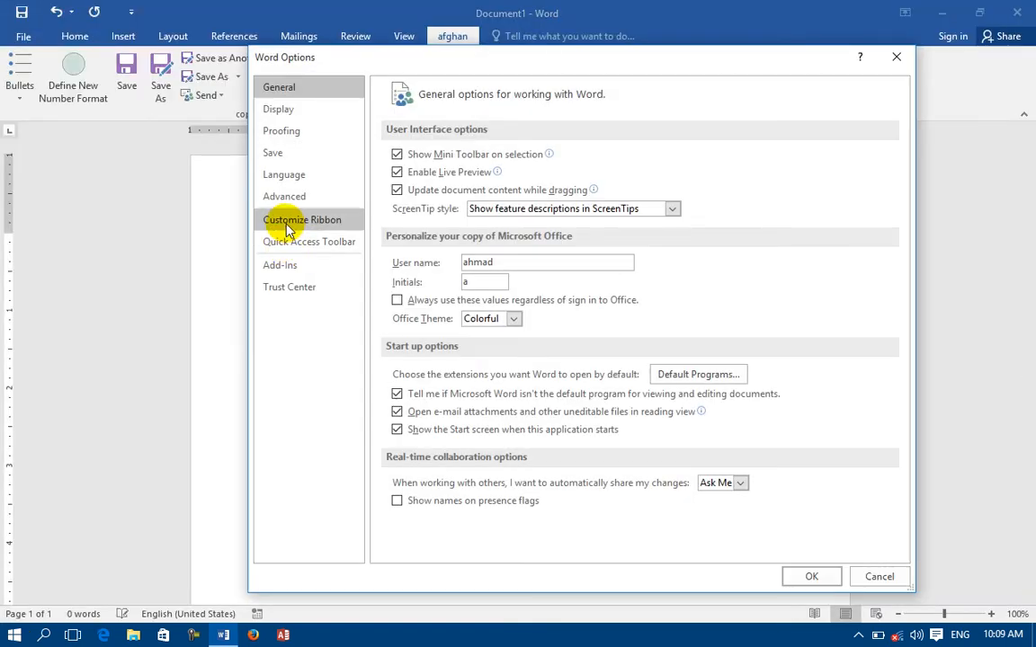
left_click(270, 220)
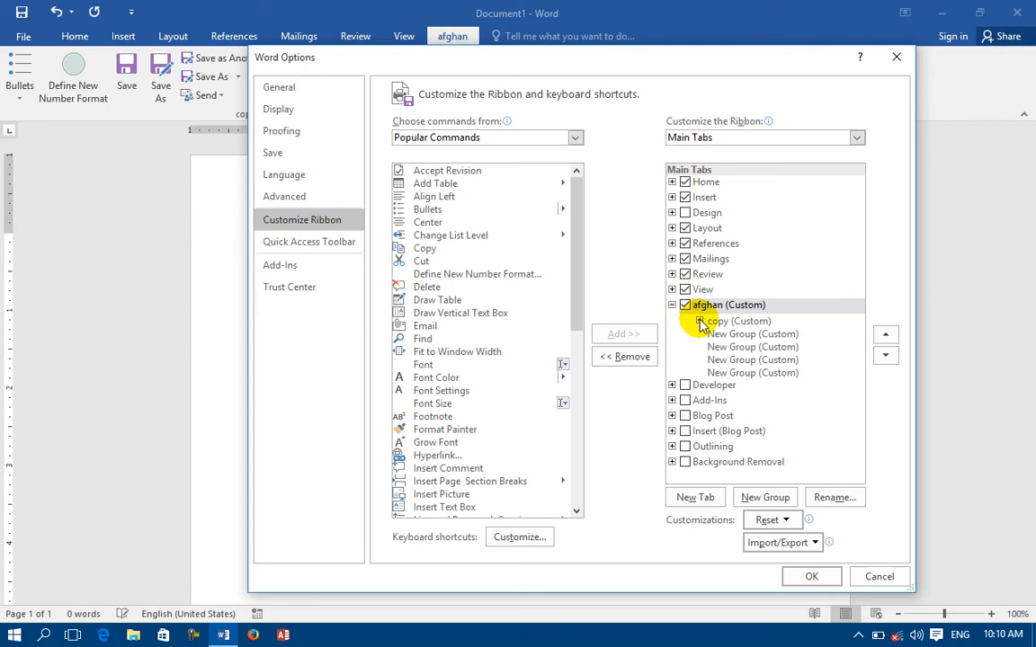
left_click(722, 335)
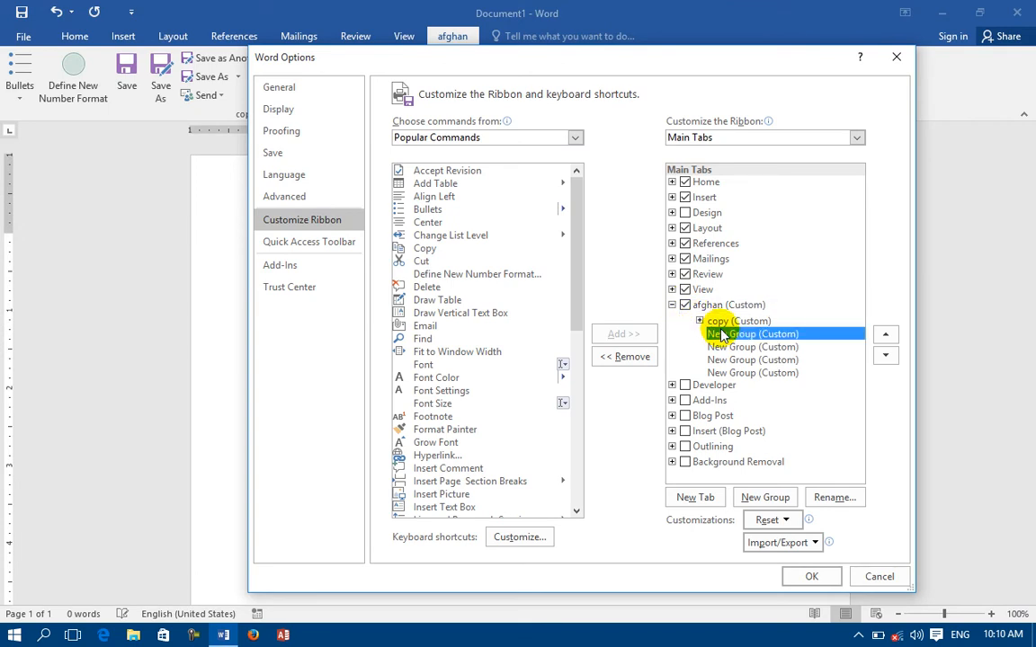
left_click(834, 497)
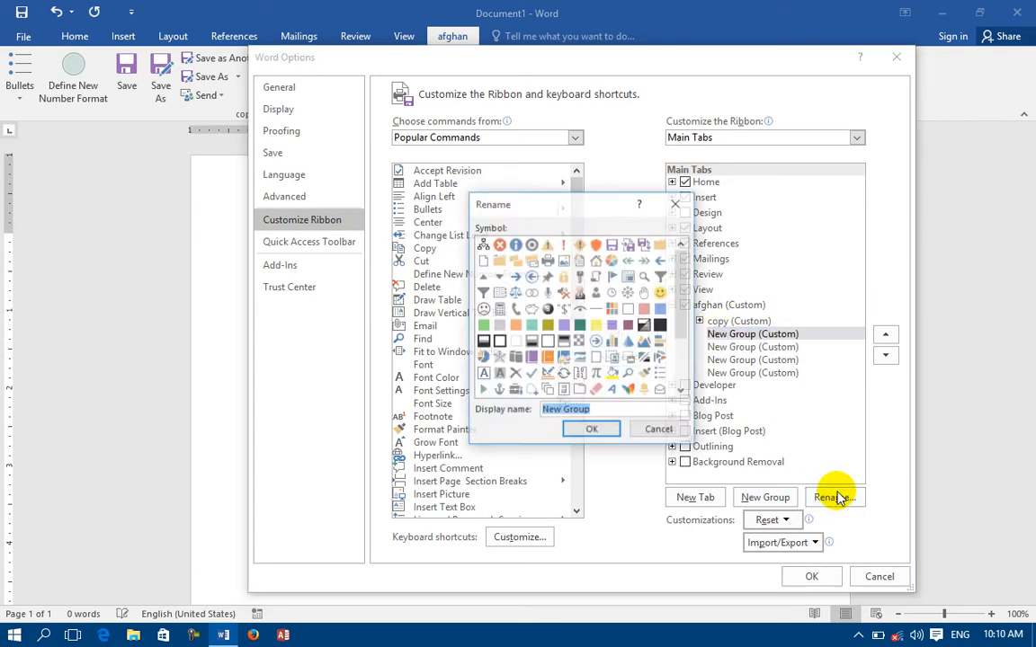
type("cut")
left_click(590, 433)
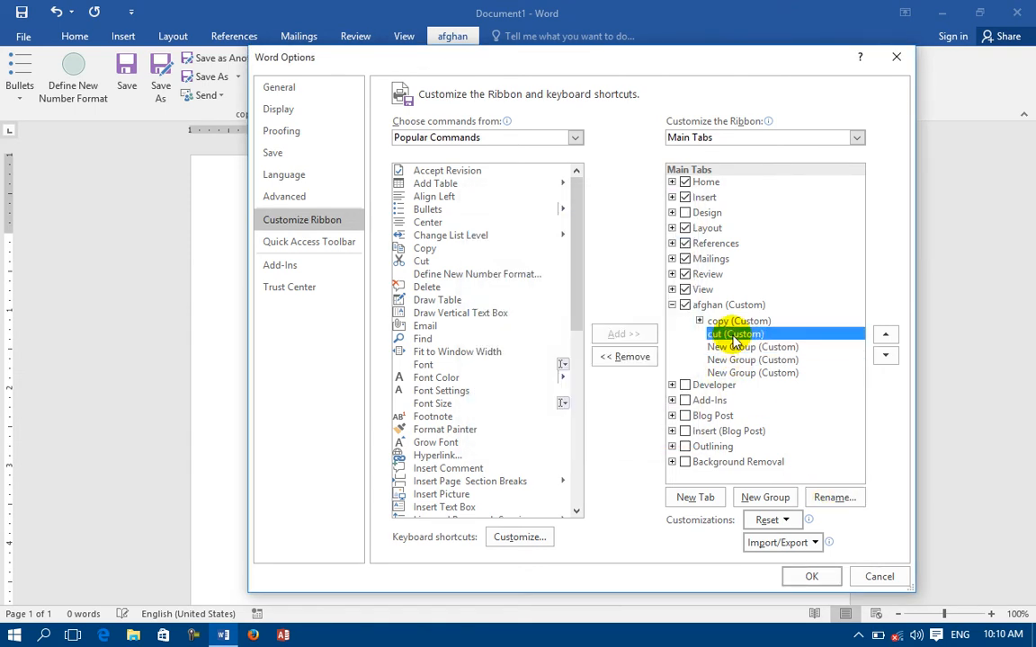
Add the nine popular commands from Draw Table through Font Size to the cut group of the afghan tab.
left_click(454, 300)
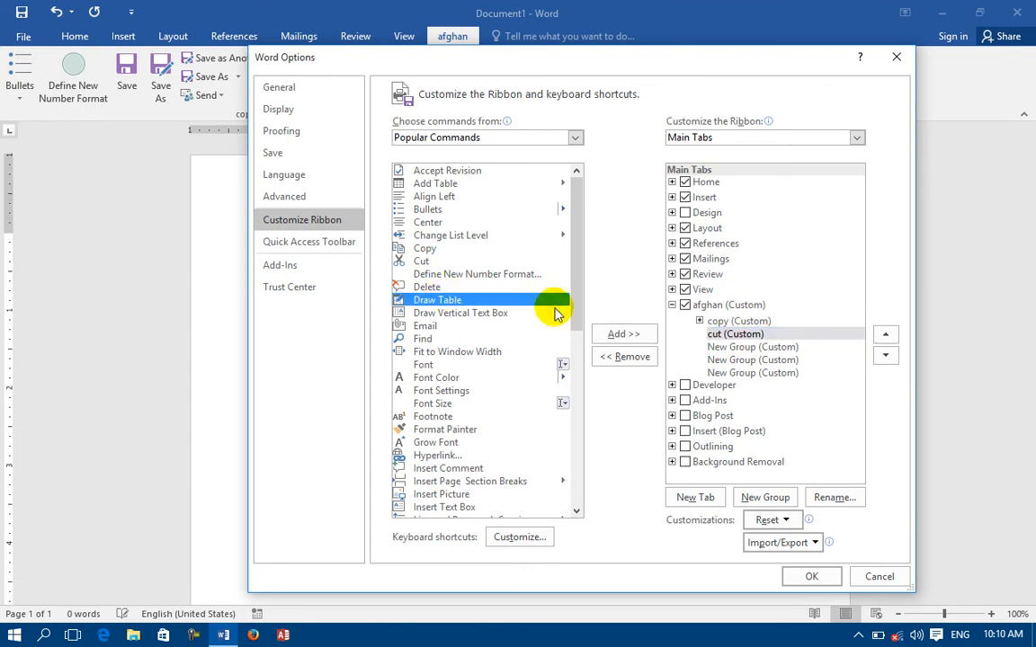
left_click(629, 334)
left_click(629, 335)
left_click(629, 335)
left_click(632, 336)
left_click(633, 337)
left_click(634, 337)
left_click(634, 337)
left_click(635, 337)
left_click(635, 337)
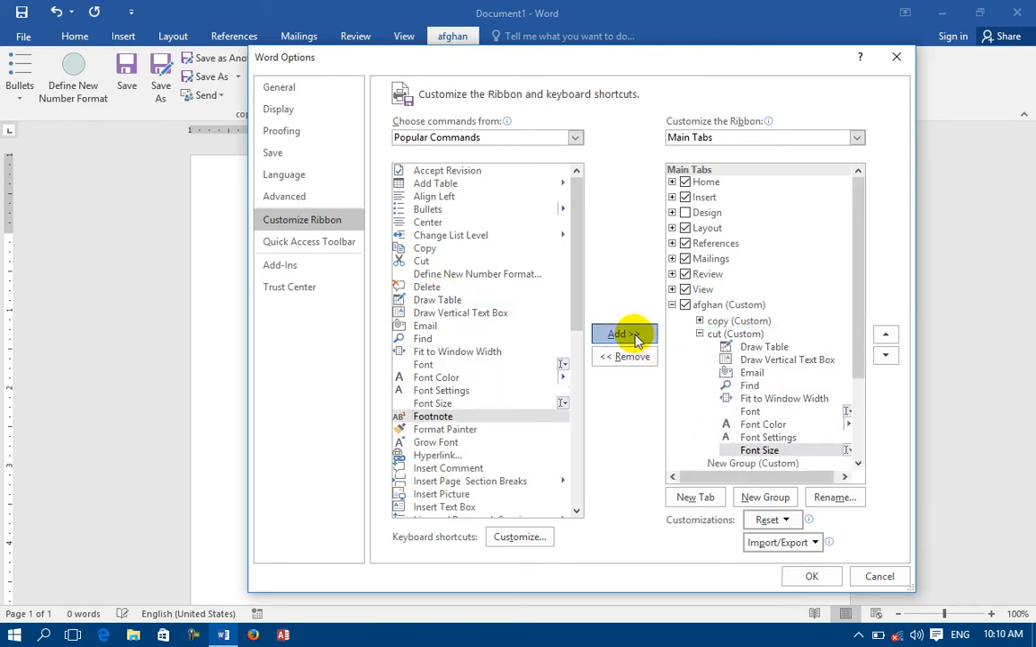
Add the popular commands Footnote and Format Painter to the cut group after Font Size and apply the change.
left_click(635, 338)
left_click(635, 337)
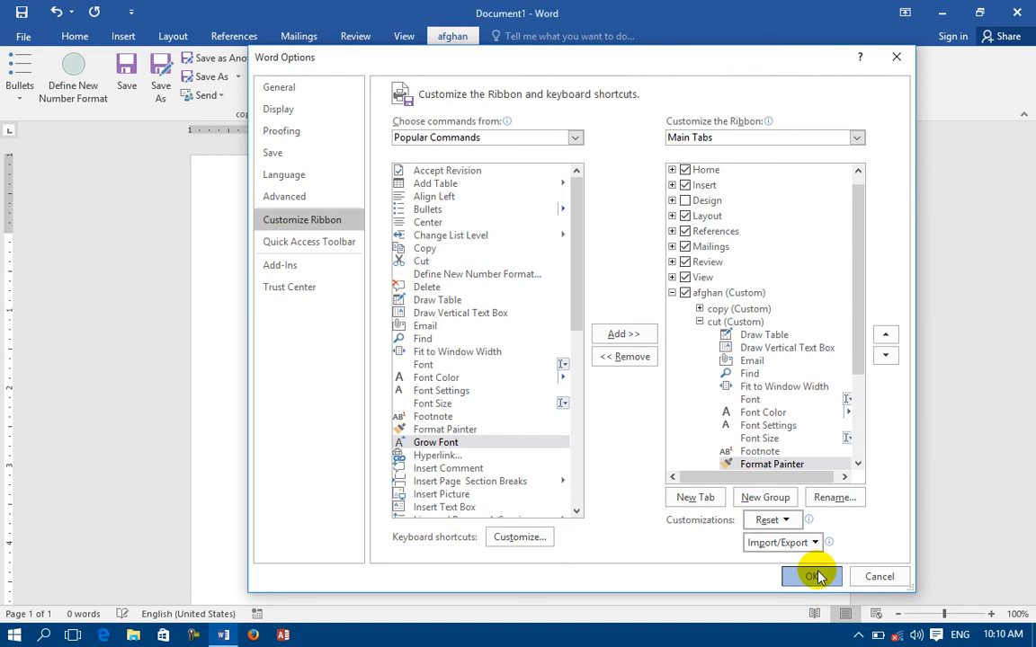
left_click(816, 579)
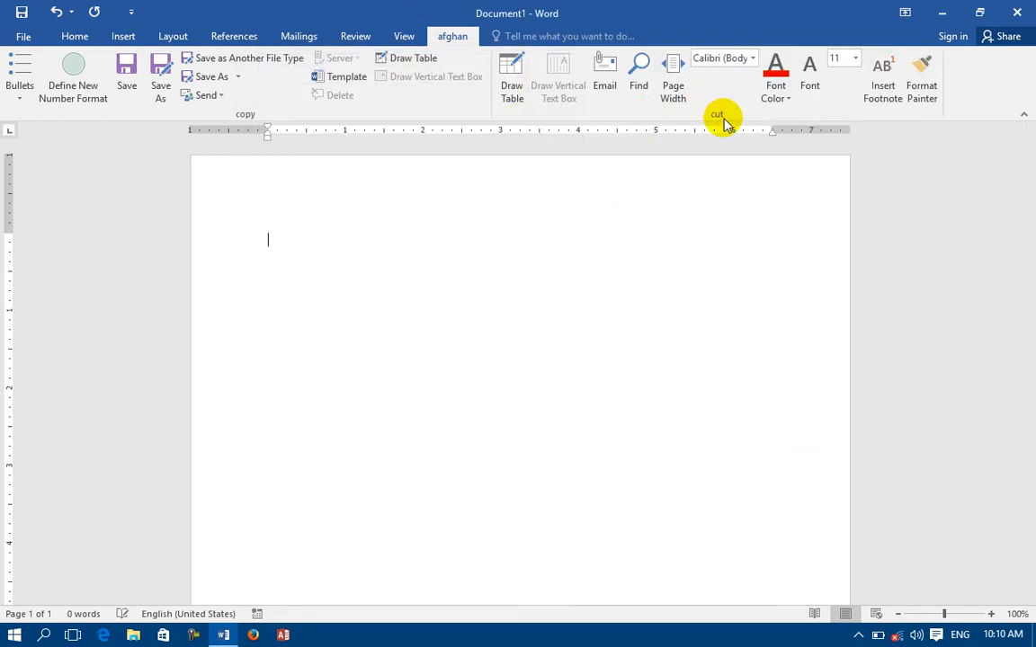
Reopen the ribbon customization settings and move the cut group down out of the afghan tab into the Developer tab, below Code.
left_click(24, 38)
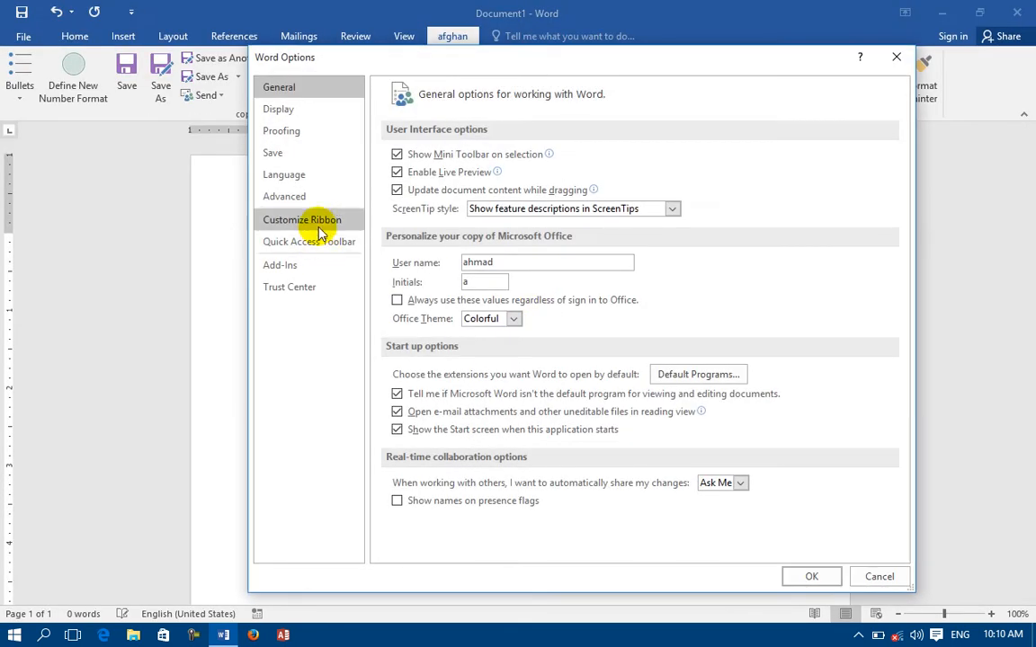
left_click(305, 220)
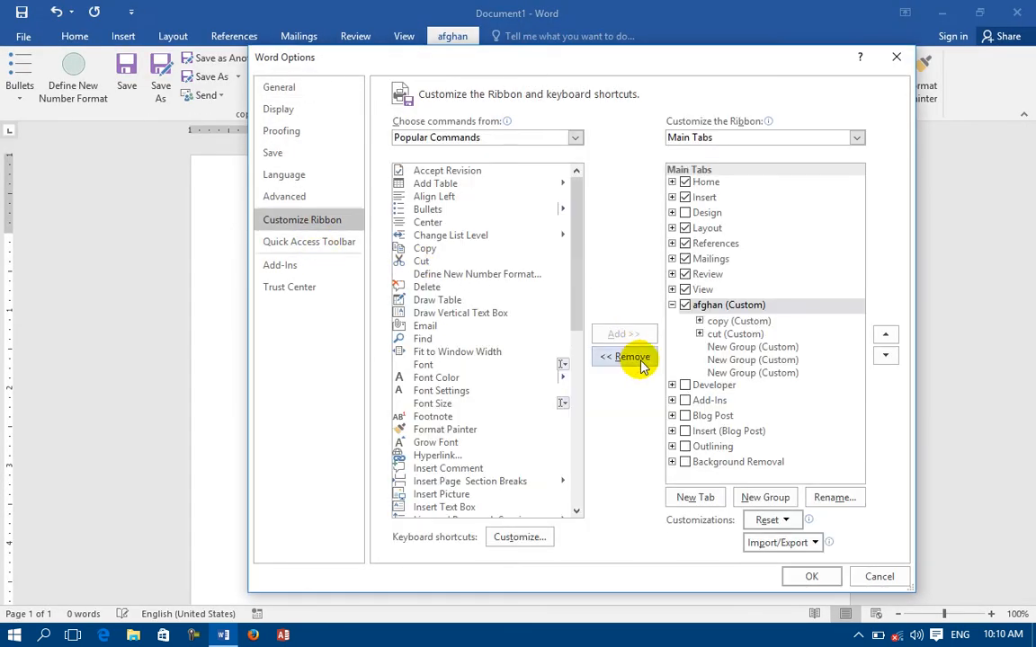
left_click(699, 334)
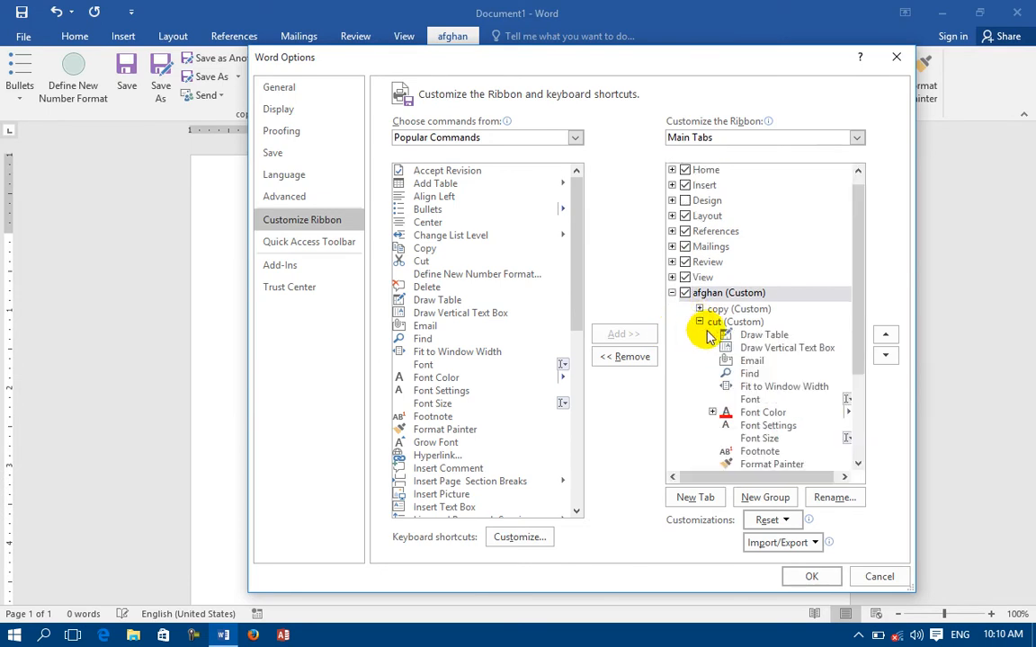
left_click(699, 322)
left_click(735, 333)
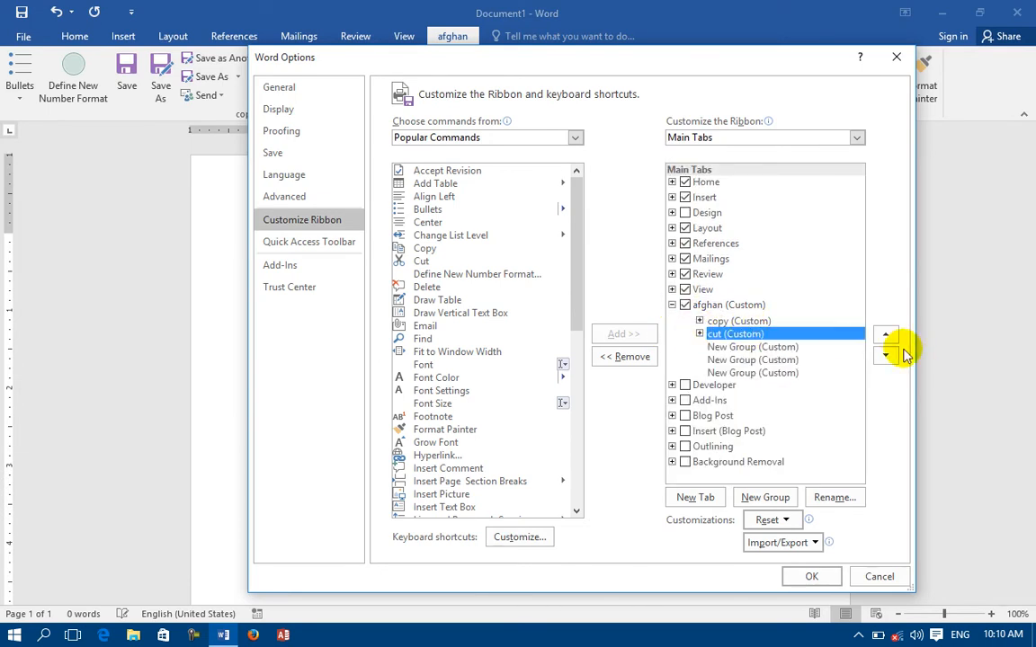
left_click(886, 336)
left_click(886, 356)
left_click(885, 356)
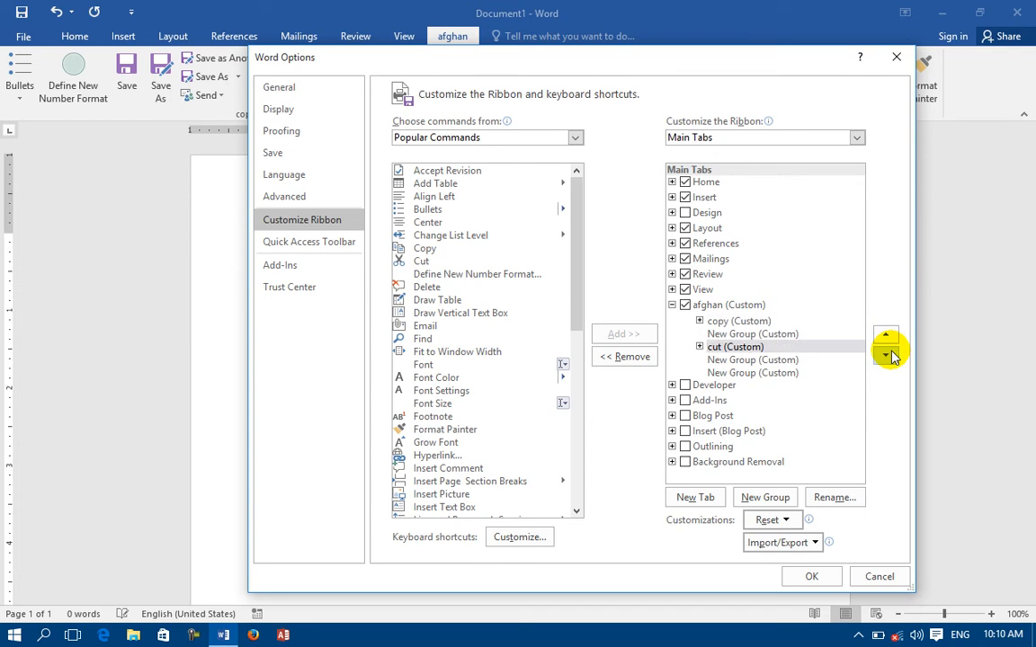
left_click(886, 355)
left_click(885, 355)
left_click(886, 355)
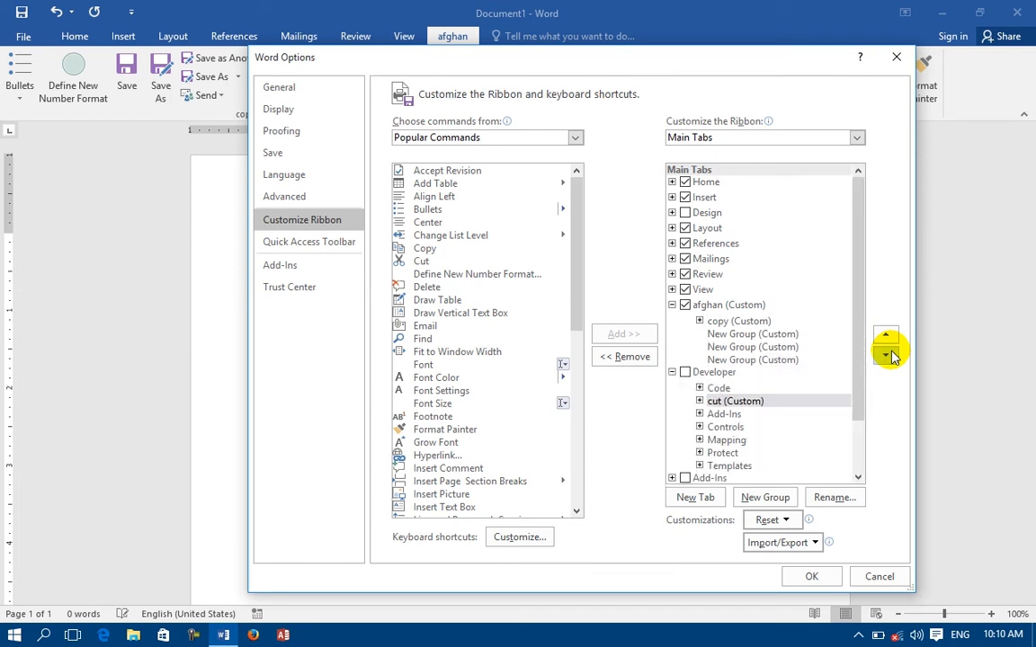
Move the cut group up through the tabs into the Review tab, between Changes and Compare.
left_click(885, 336)
left_click(886, 336)
left_click(886, 336)
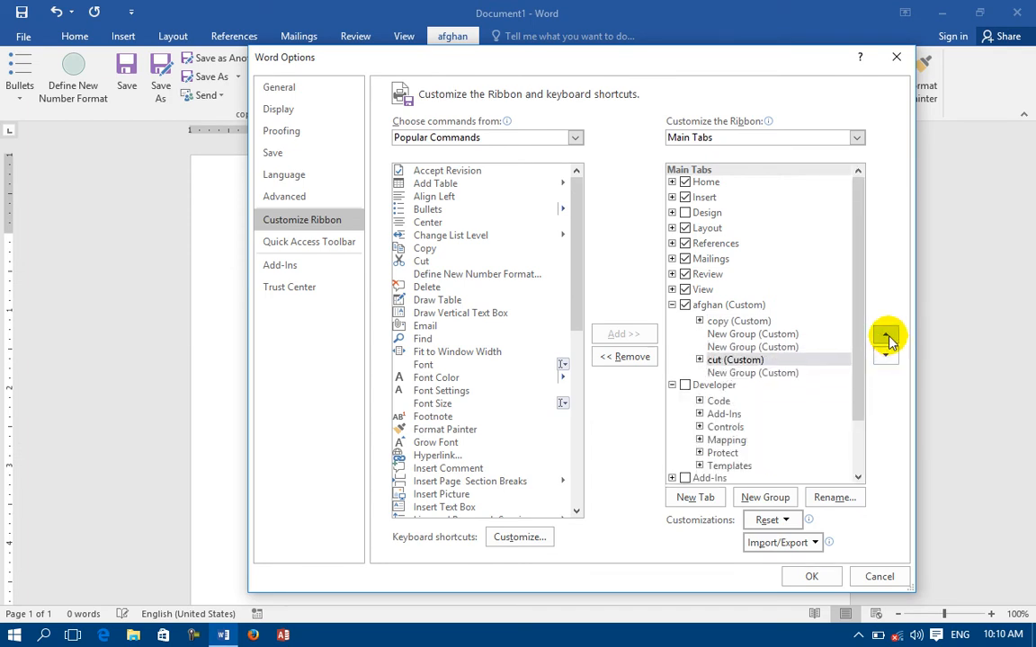
left_click(885, 336)
left_click(885, 337)
left_click(886, 336)
left_click(886, 336)
left_click(886, 336)
left_click(886, 336)
left_click(886, 336)
left_click(885, 336)
left_click(885, 337)
left_click(885, 336)
left_click(886, 336)
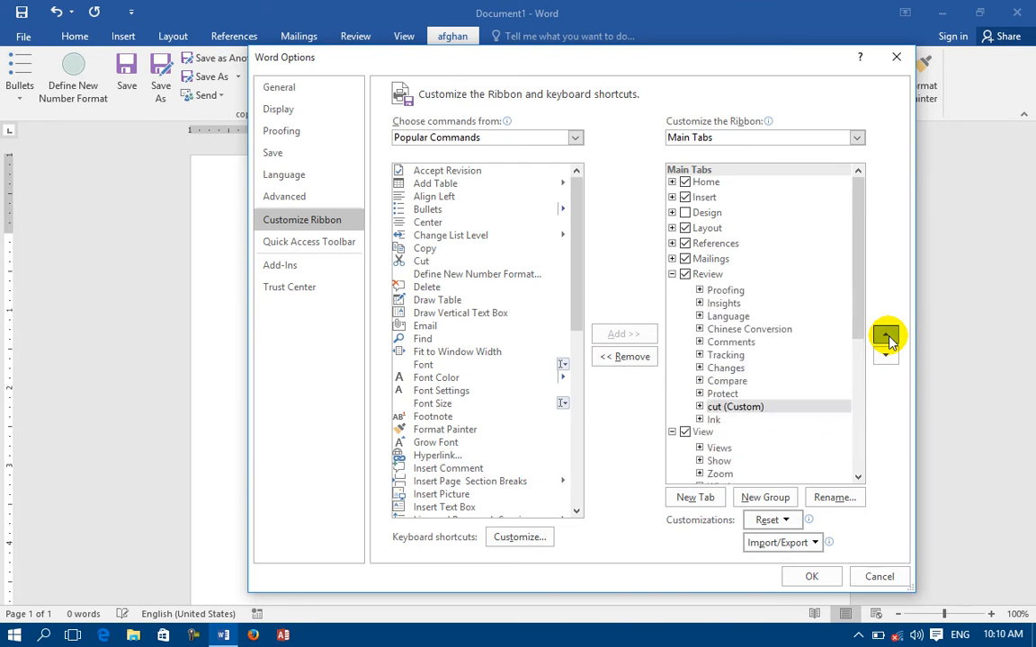
left_click(885, 336)
left_click(885, 336)
Add three new custom tabs between the Review and View tabs and apply the changes.
scroll(828, 377, "down", 6)
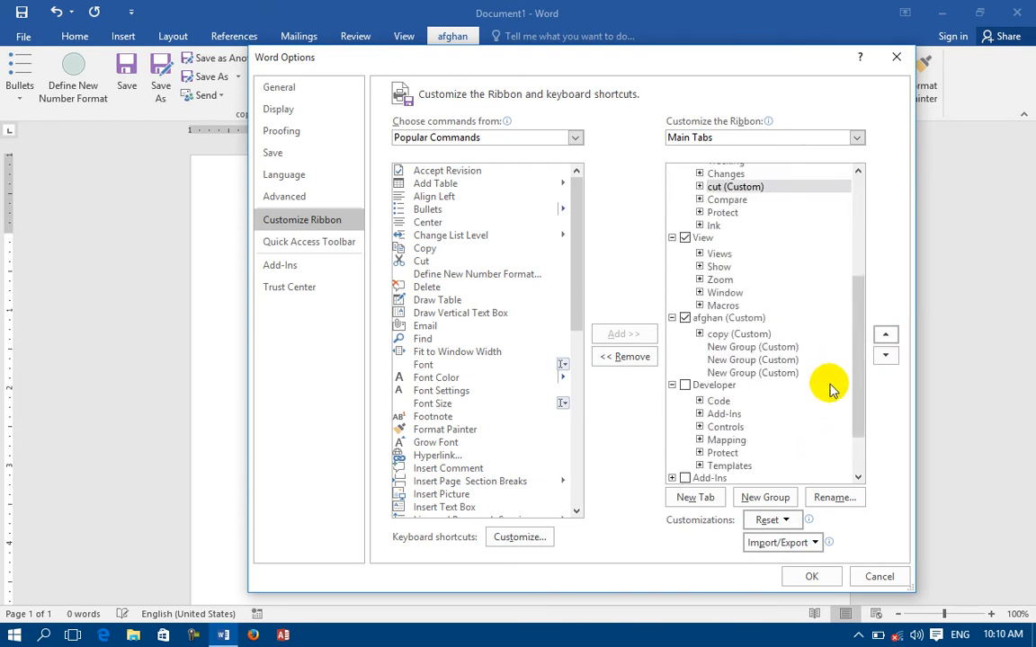
left_click(695, 497)
left_click(694, 497)
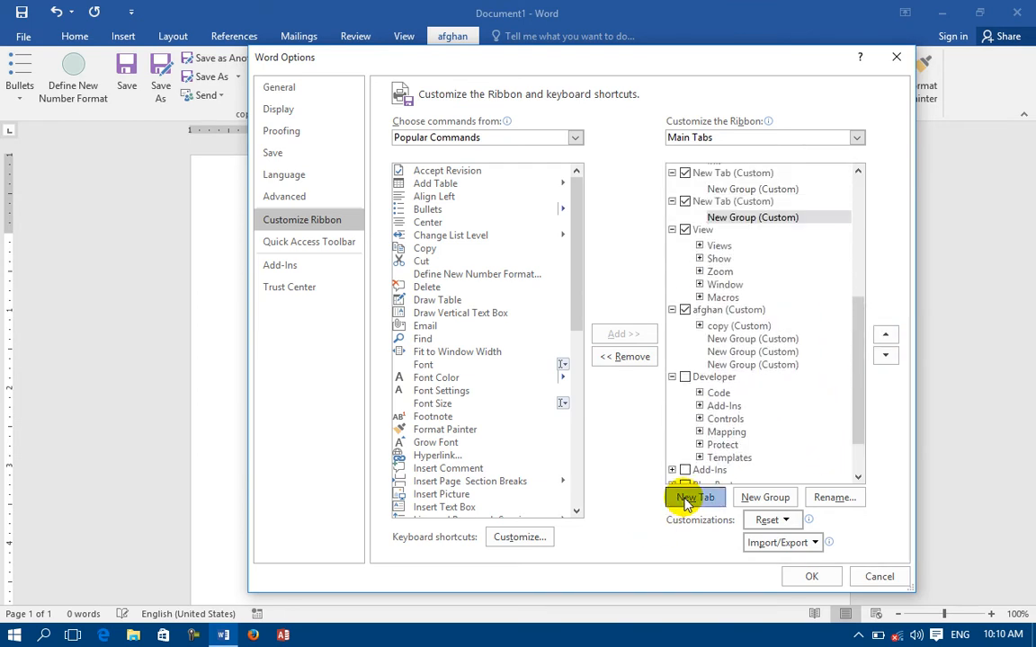
left_click(694, 498)
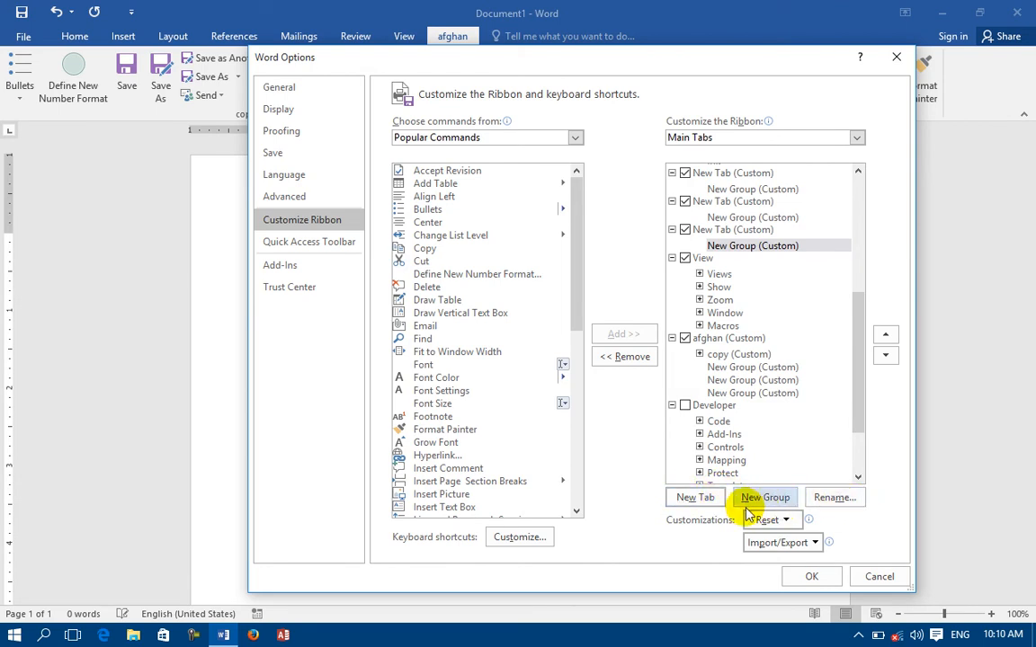
left_click(820, 576)
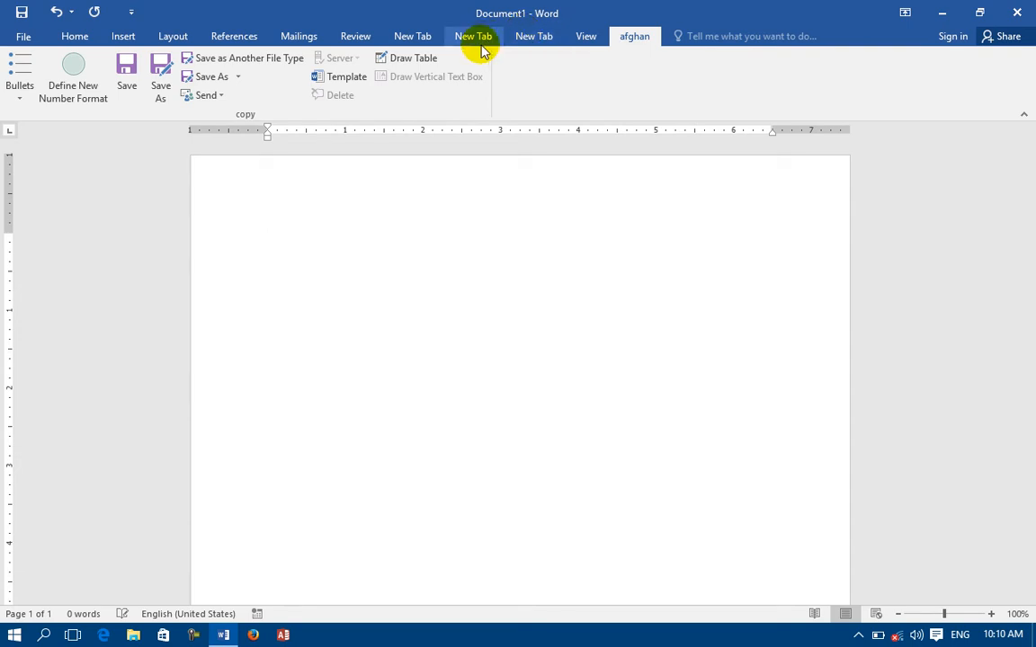
Reopen the ribbon customization settings and move the Views group of the View tab below Macros.
left_click(22, 35)
left_click(33, 397)
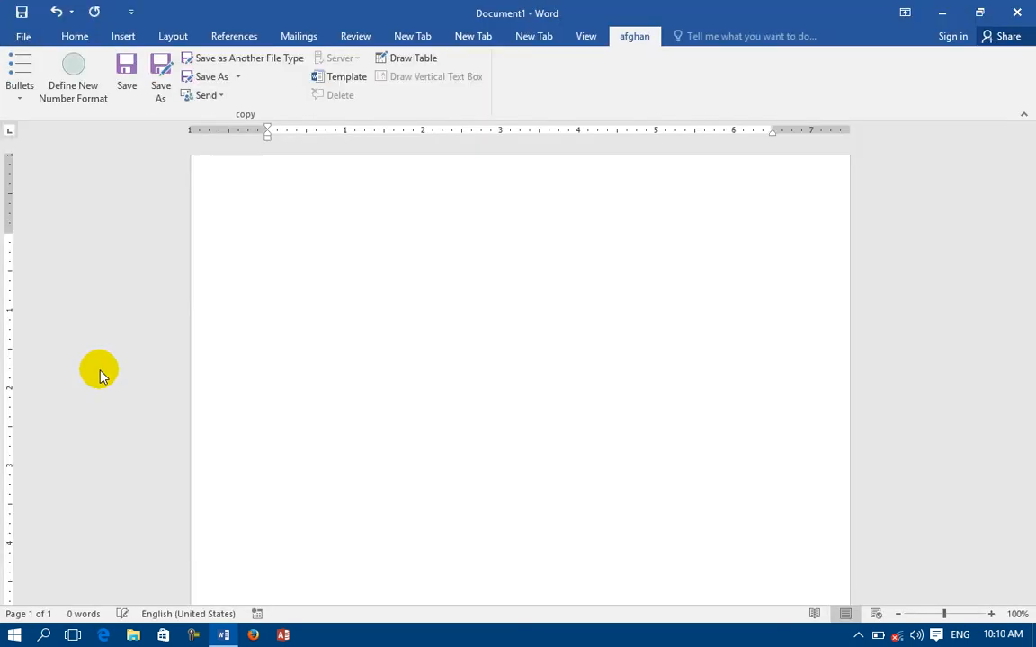
left_click(320, 220)
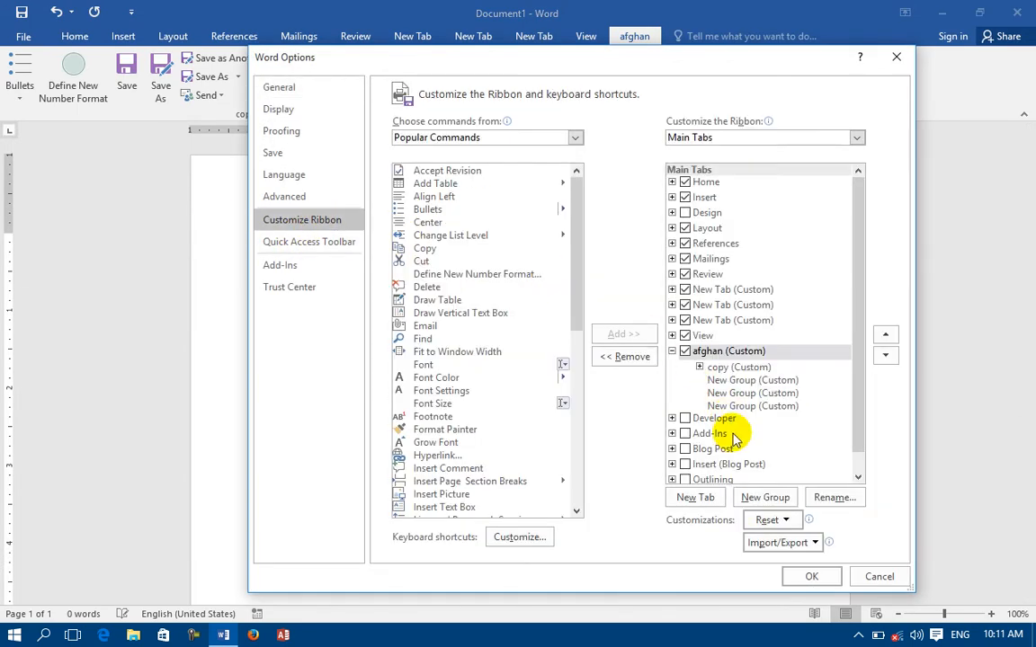
left_click(774, 519)
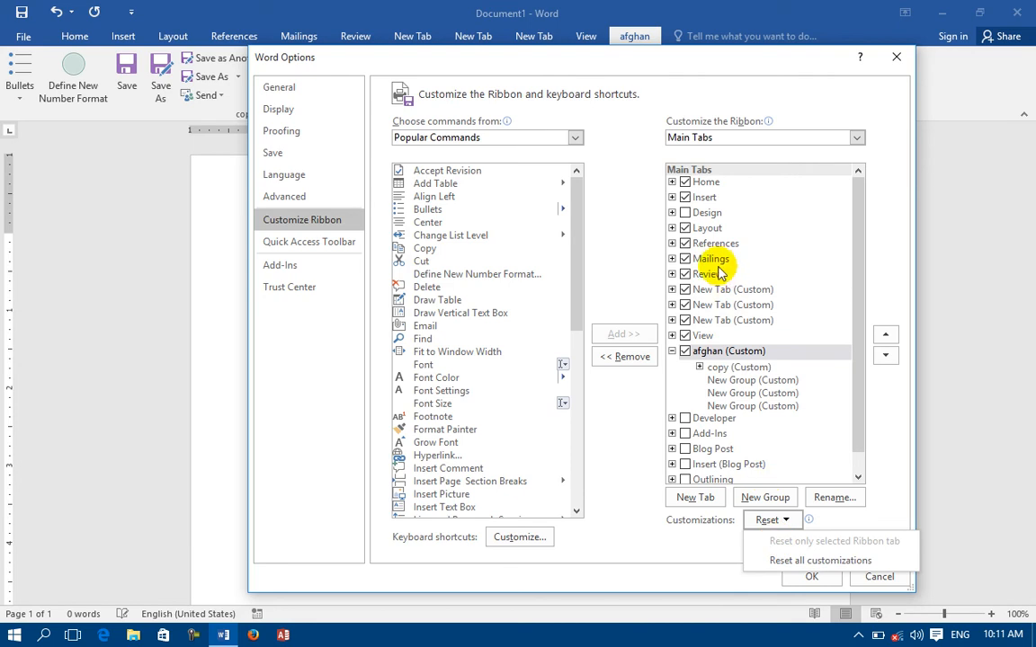
left_click(672, 335)
left_click(671, 336)
left_click(716, 350)
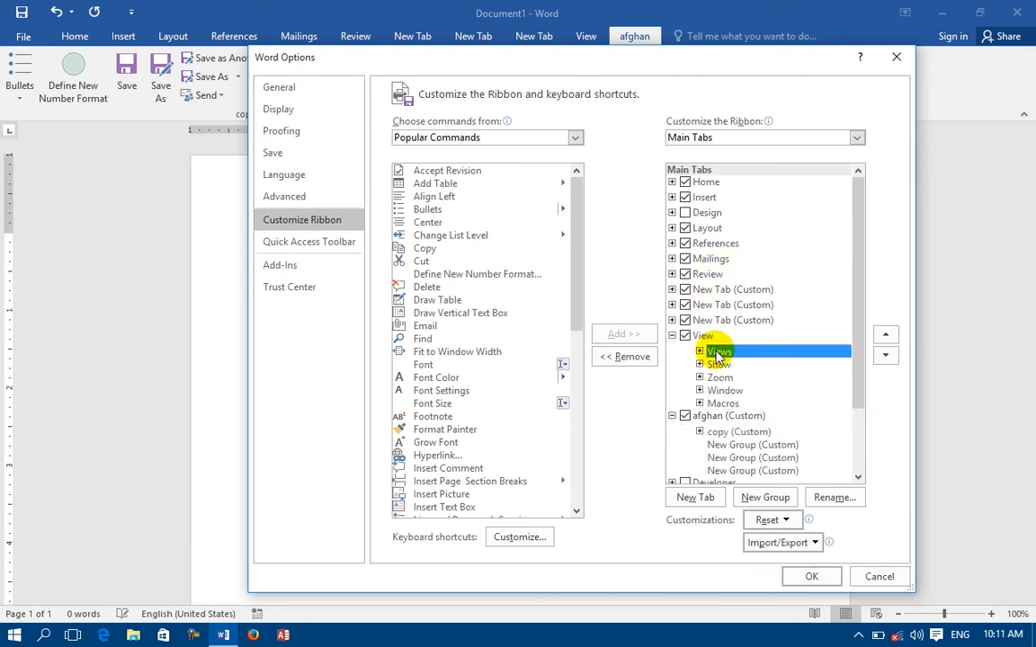
left_click(884, 356)
left_click(885, 356)
left_click(885, 356)
left_click(885, 356)
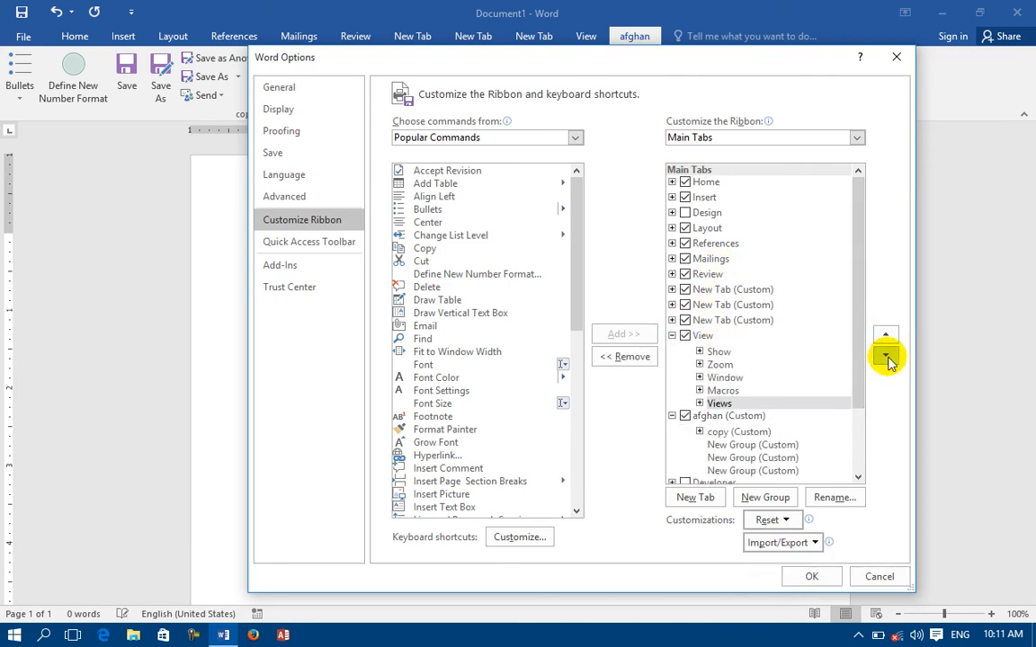
Reset only the View tab, then reset all ribbon and Quick Access Toolbar customizations and apply the change.
left_click(773, 520)
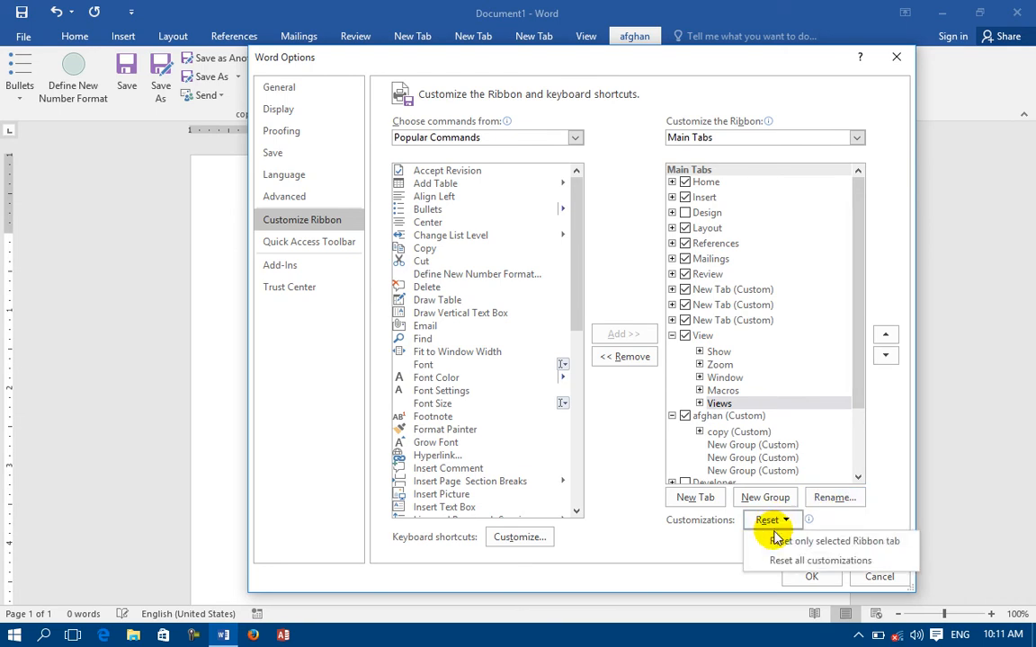
left_click(802, 543)
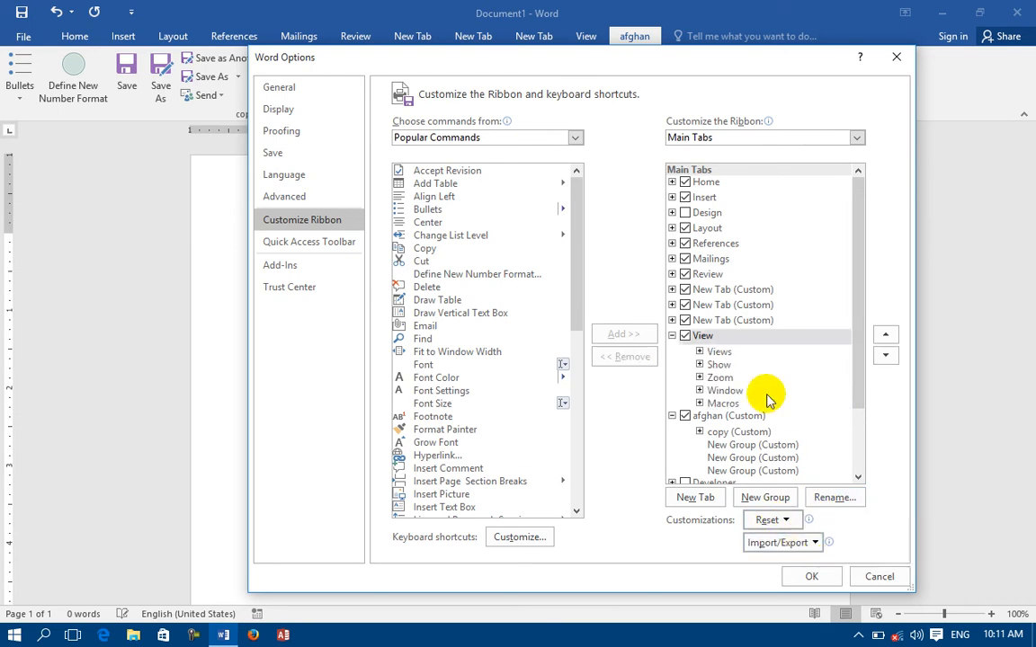
left_click(781, 520)
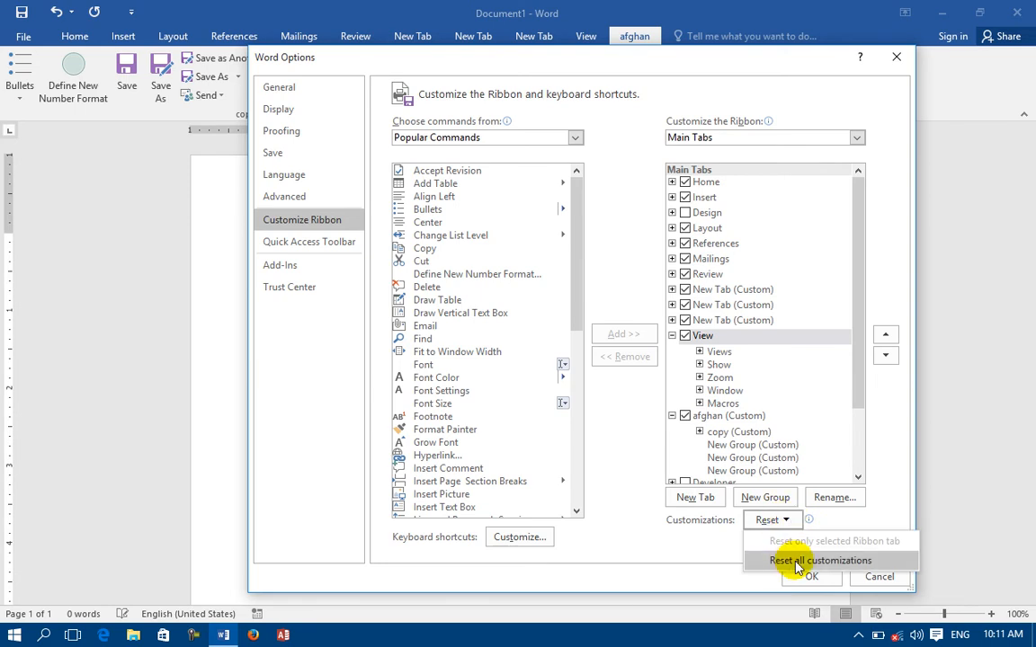
left_click(797, 561)
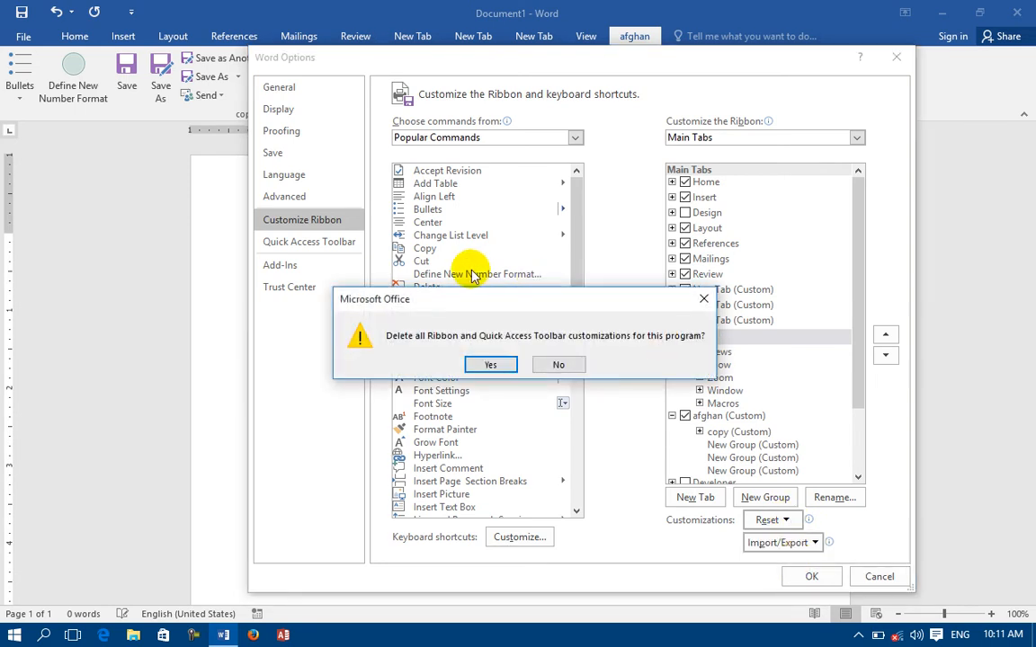
left_click(491, 364)
left_click(811, 575)
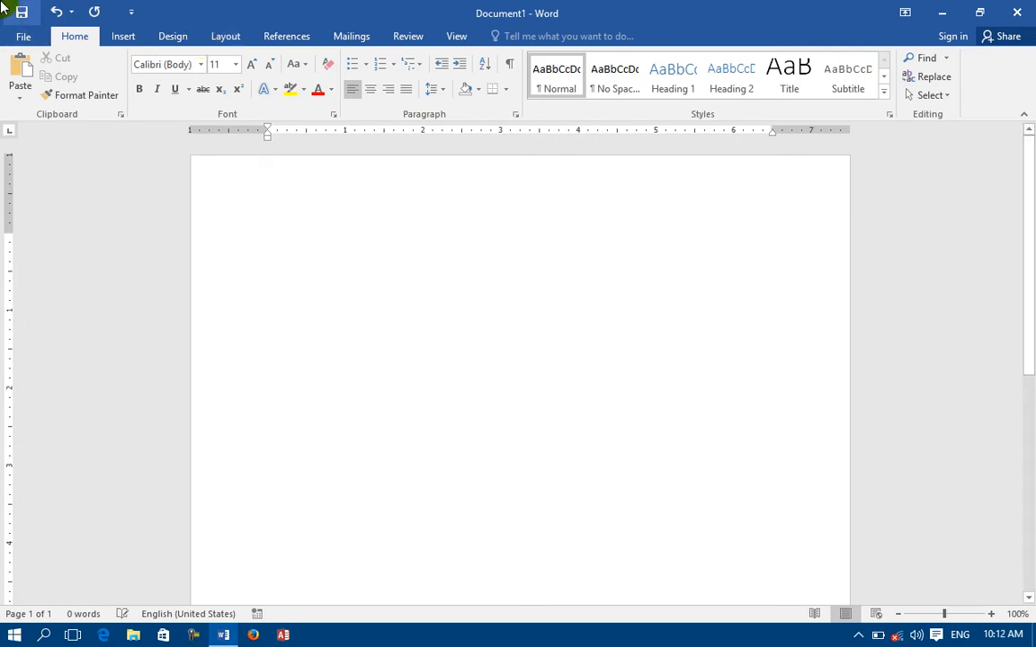
Reopen the ribbon customization settings and browse the list of commands not in the ribbon.
left_click(23, 36)
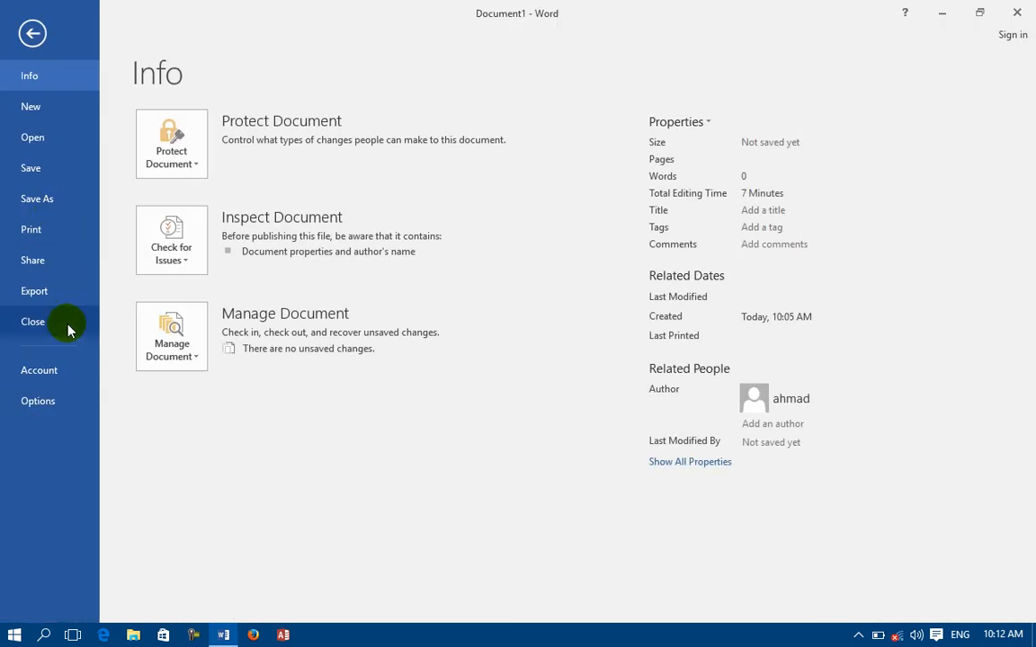
left_click(37, 399)
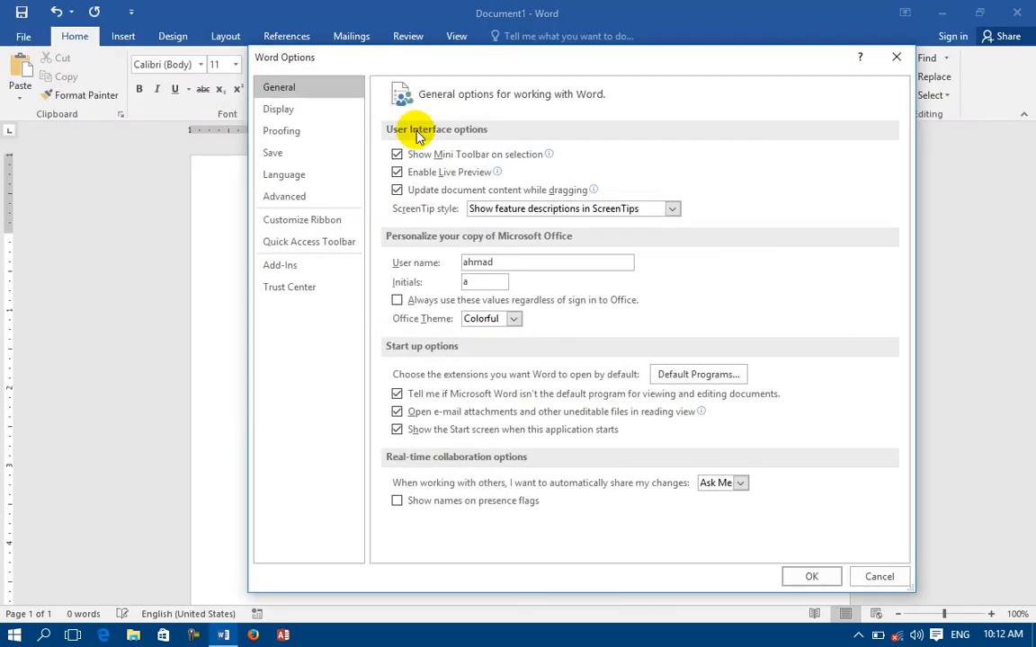
left_click(359, 219)
left_click(511, 138)
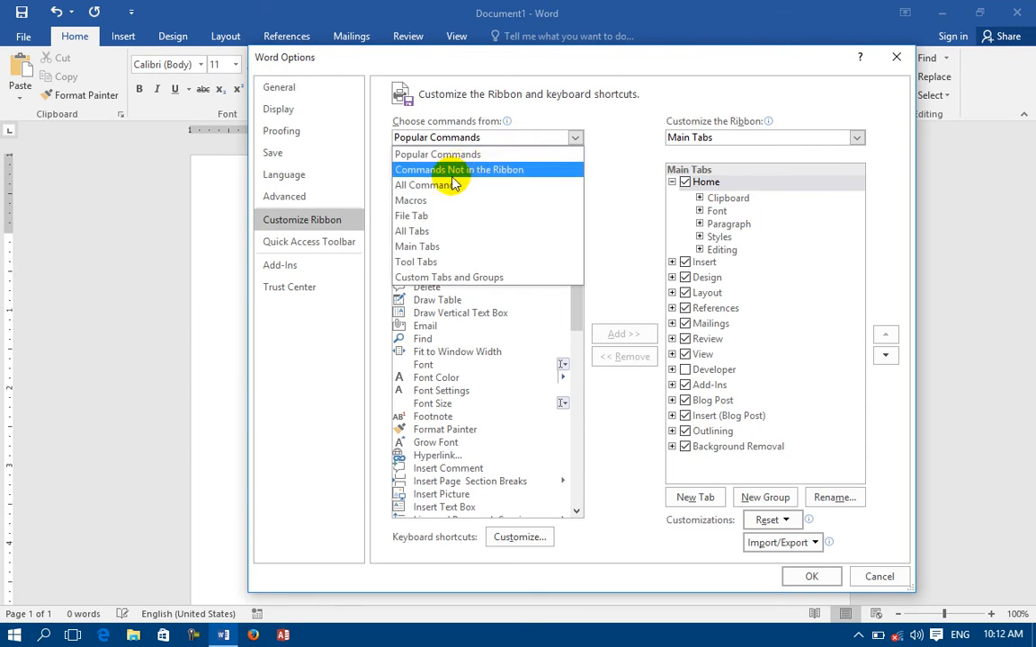
left_click(455, 171)
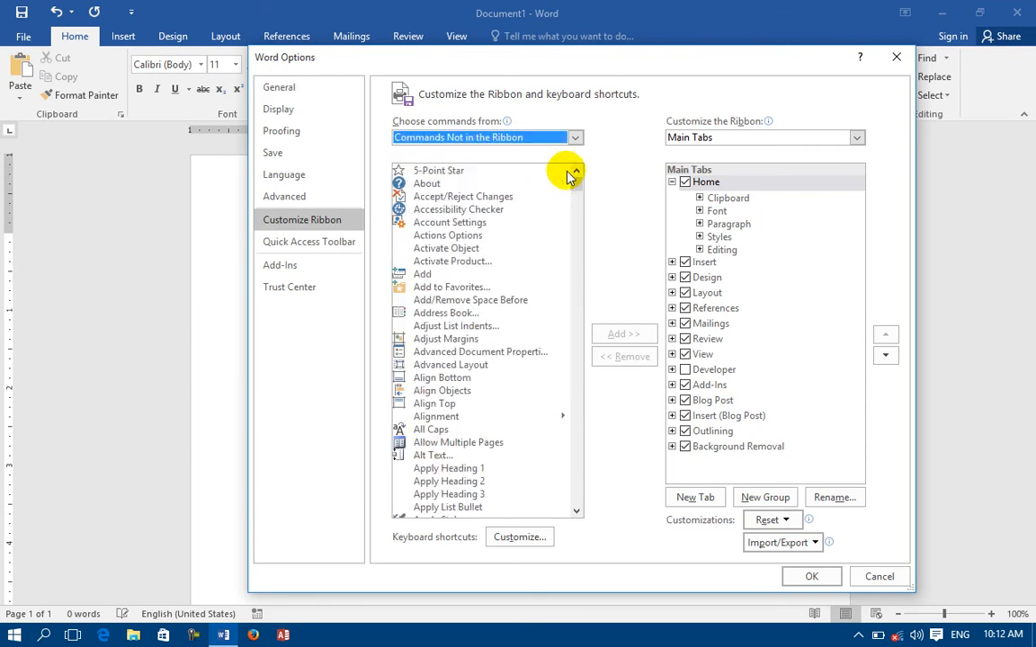
scroll(576, 198, "down", 9)
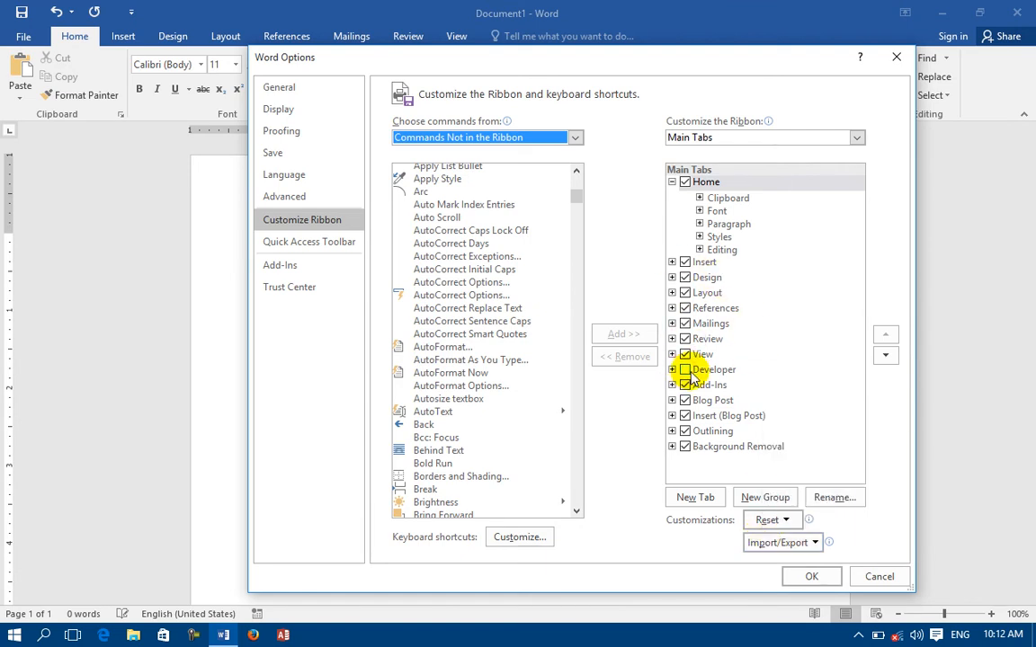
Enable the Developer main tab, apply the change and display the Developer tab on the ribbon.
left_click(672, 183)
left_click(684, 305)
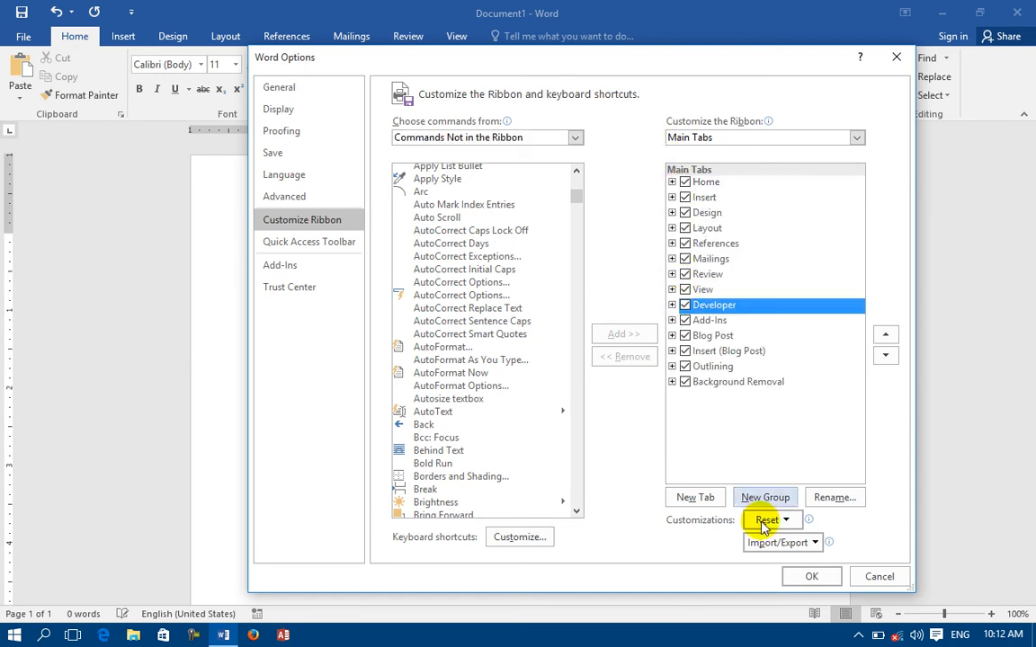
left_click(803, 578)
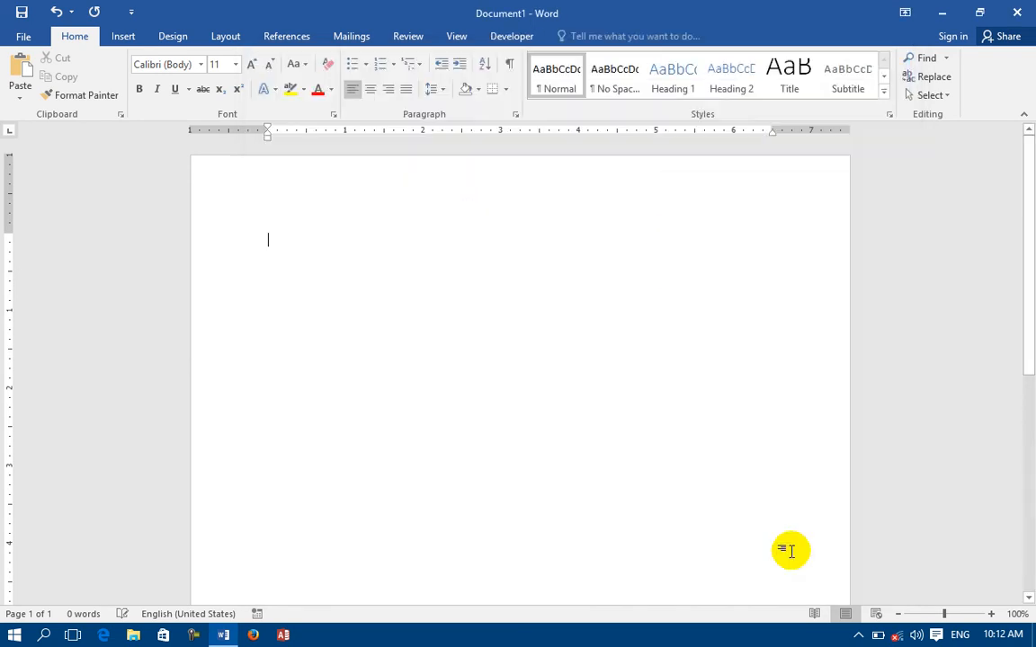
left_click(496, 37)
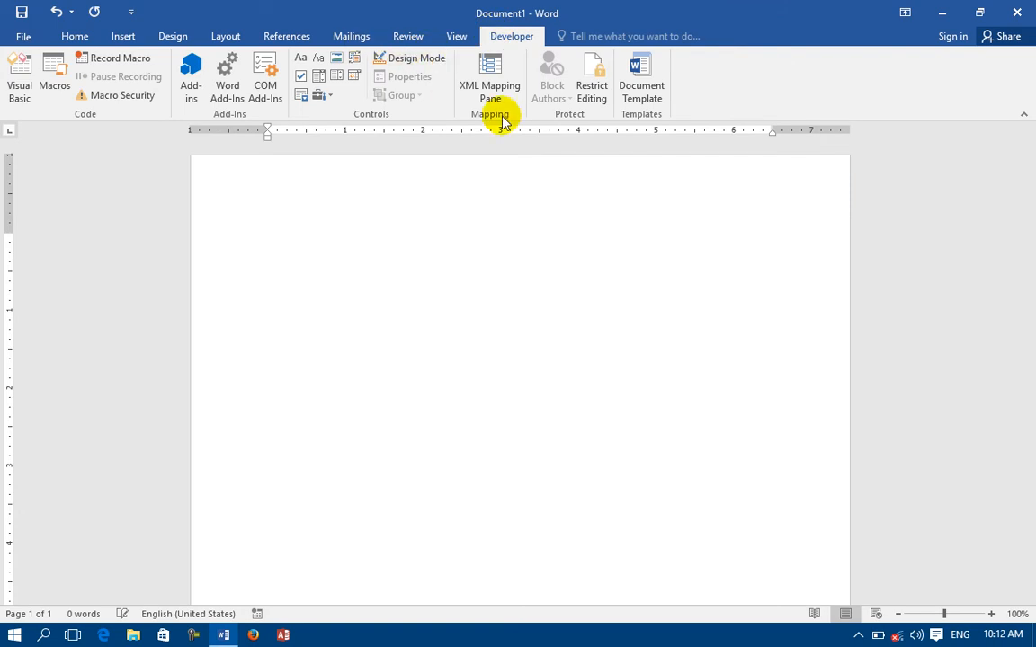
Reopen the ribbon customization settings and export all customizations to Word Customizations.exportedUI in the Documents folder.
left_click(21, 36)
left_click(60, 378)
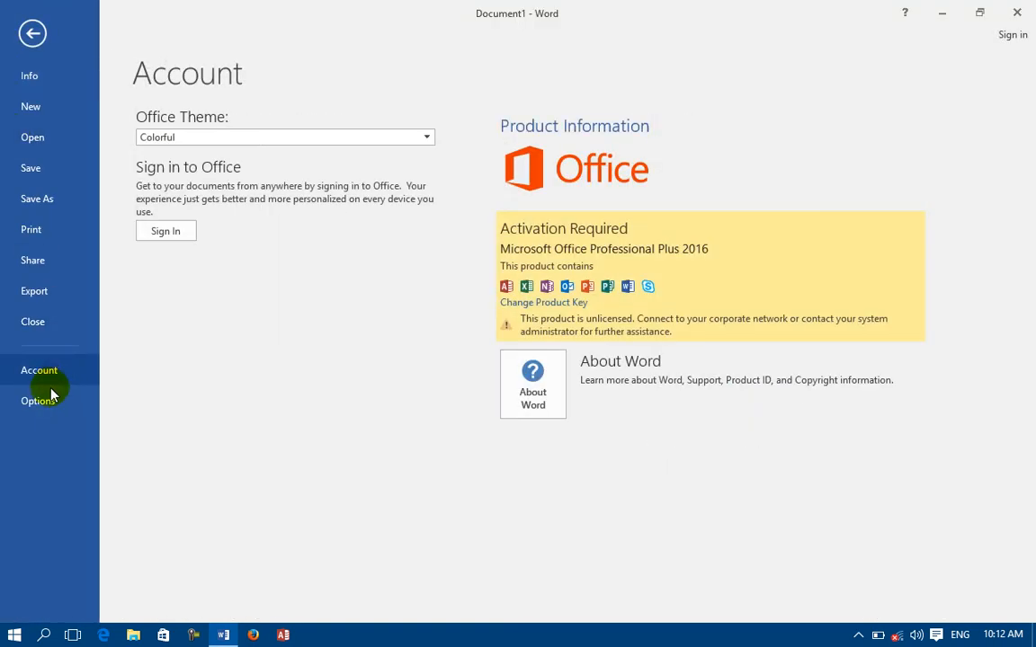
left_click(52, 399)
left_click(346, 220)
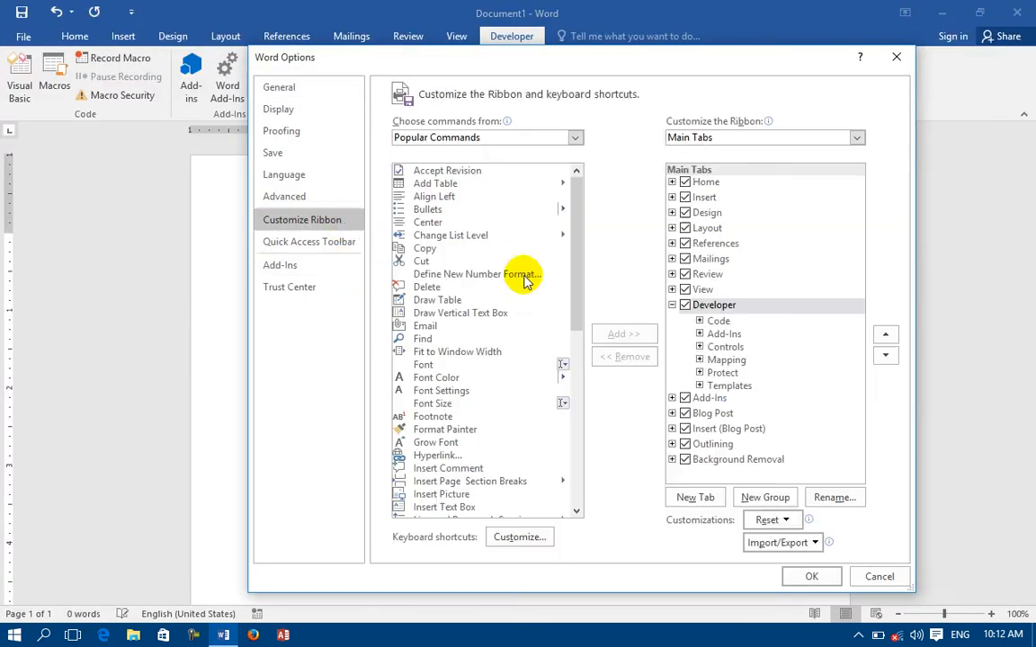
left_click(801, 545)
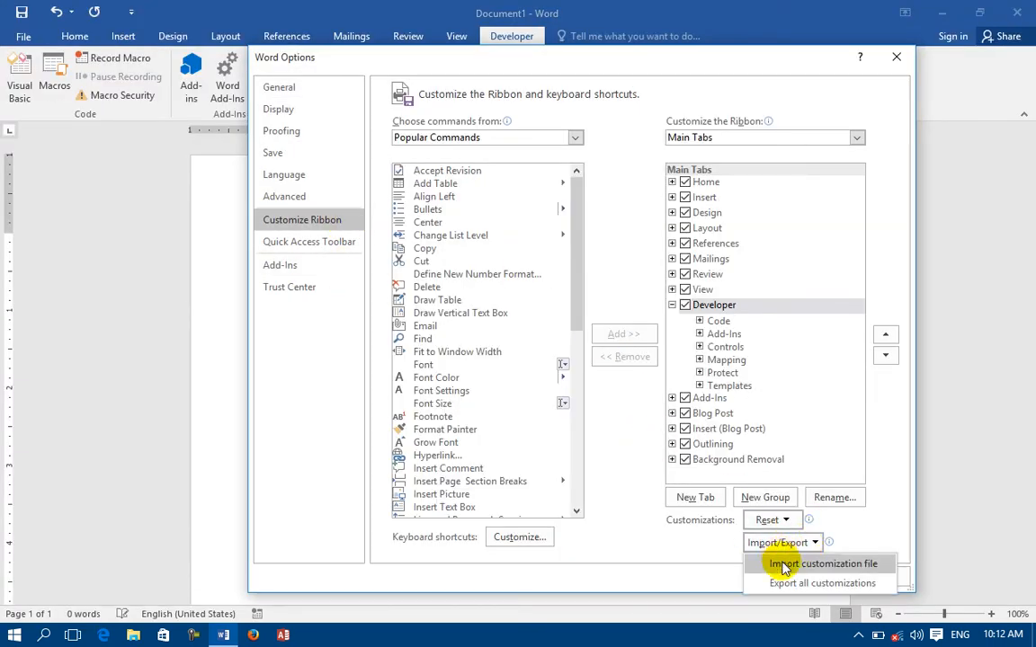
left_click(789, 583)
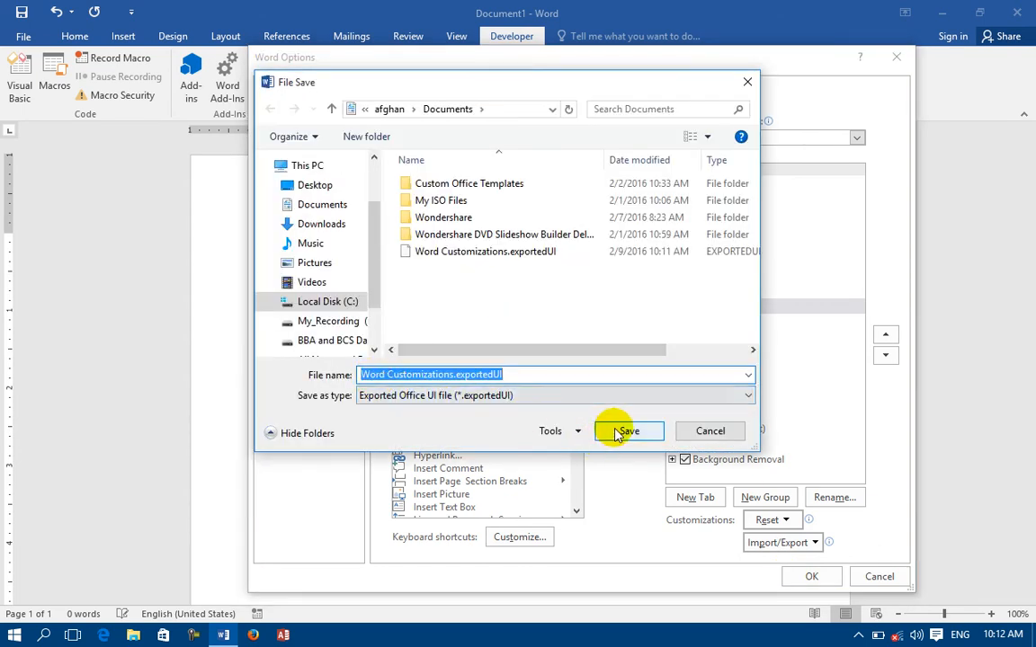
left_click(621, 434)
left_click(612, 320)
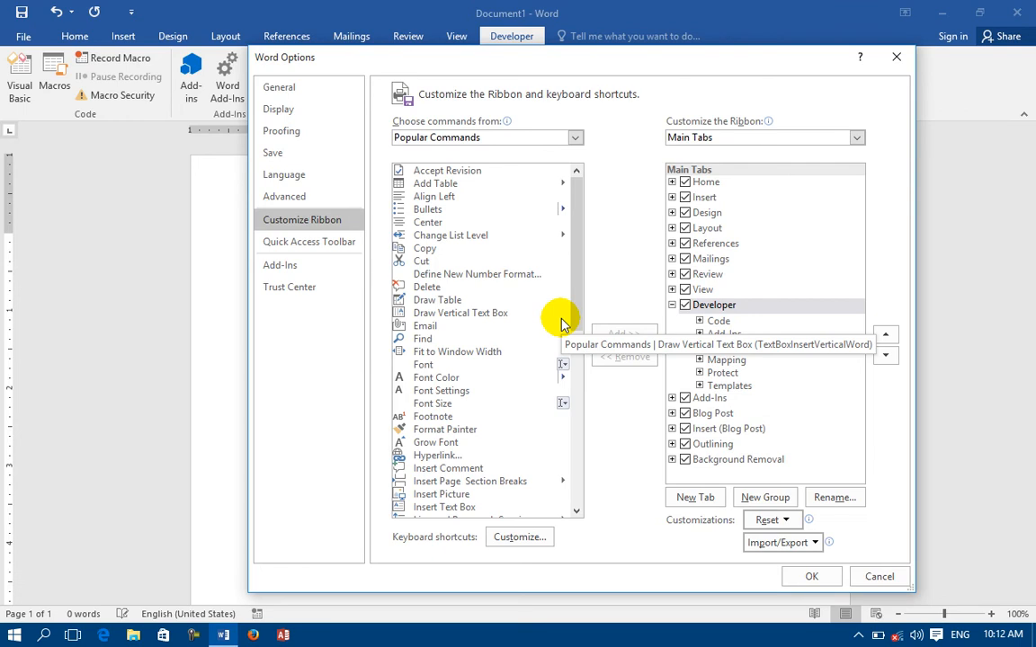
Import Word Customizations.exportedUI and replace all existing ribbon and Quick Access Toolbar customizations.
left_click(807, 549)
left_click(787, 562)
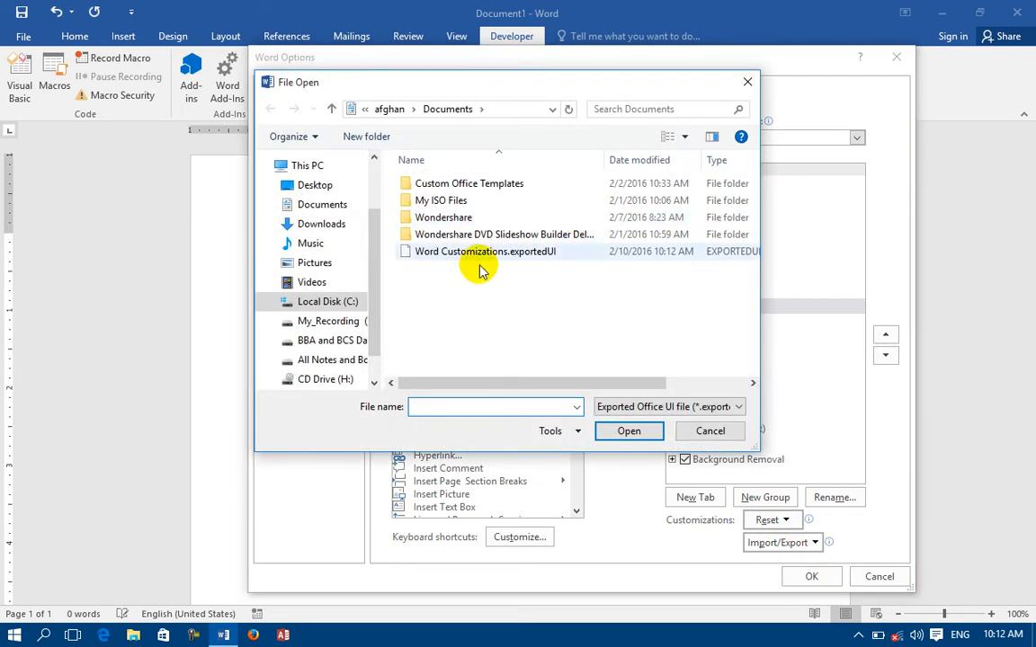
left_click(475, 254)
left_click(627, 431)
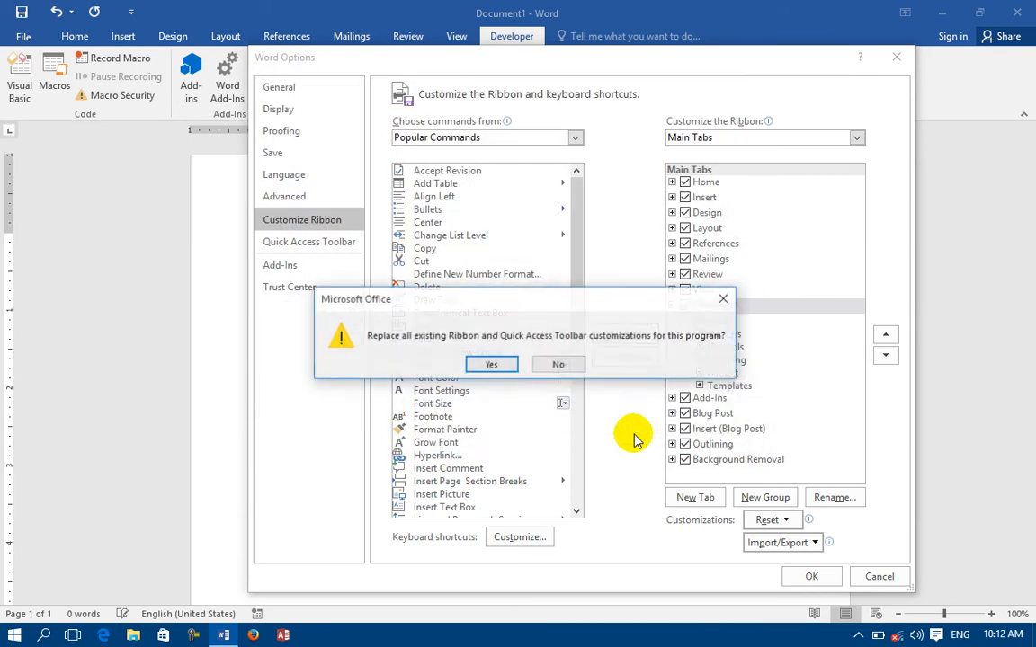
left_click(509, 367)
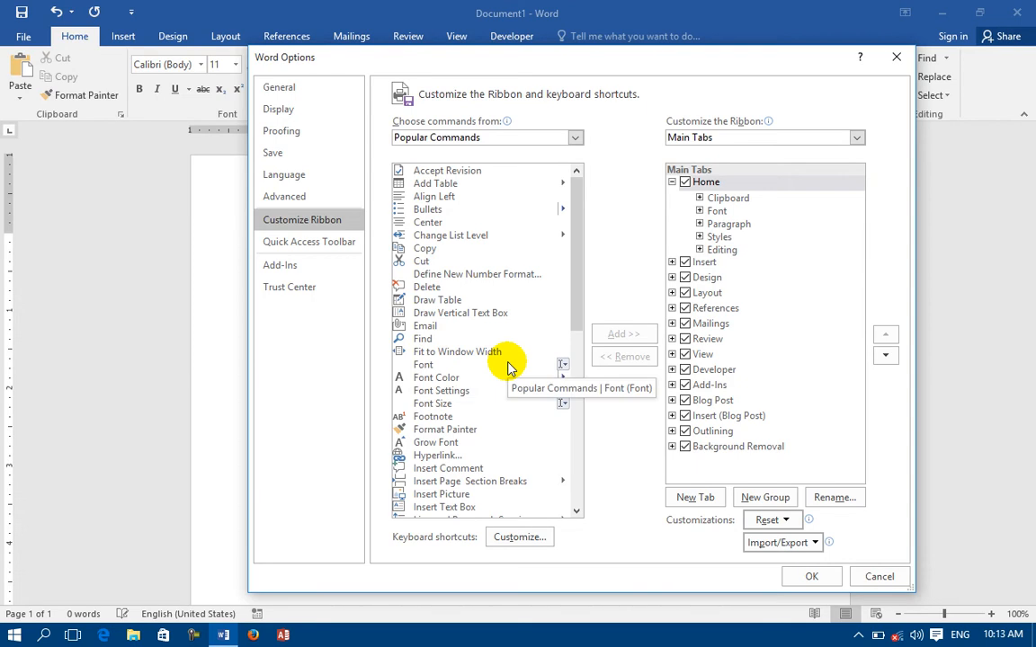
Open the keyboard shortcut customization and examine the keys currently assigned to the FileSave command in the File Tab category.
left_click(506, 538)
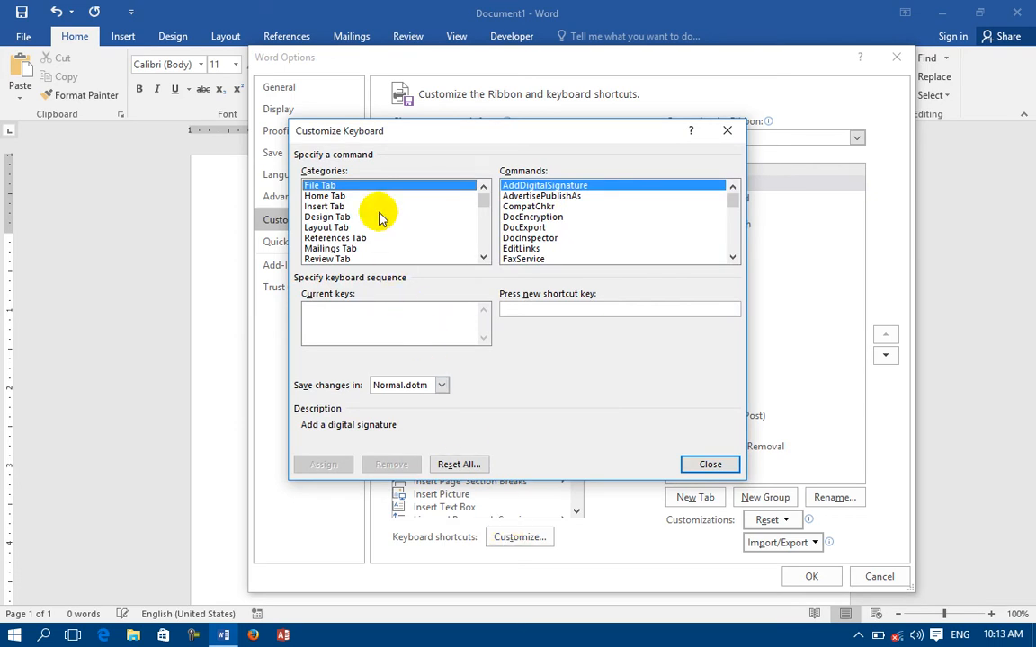
left_click(527, 227)
scroll(529, 229, "down", 3)
left_click(534, 238)
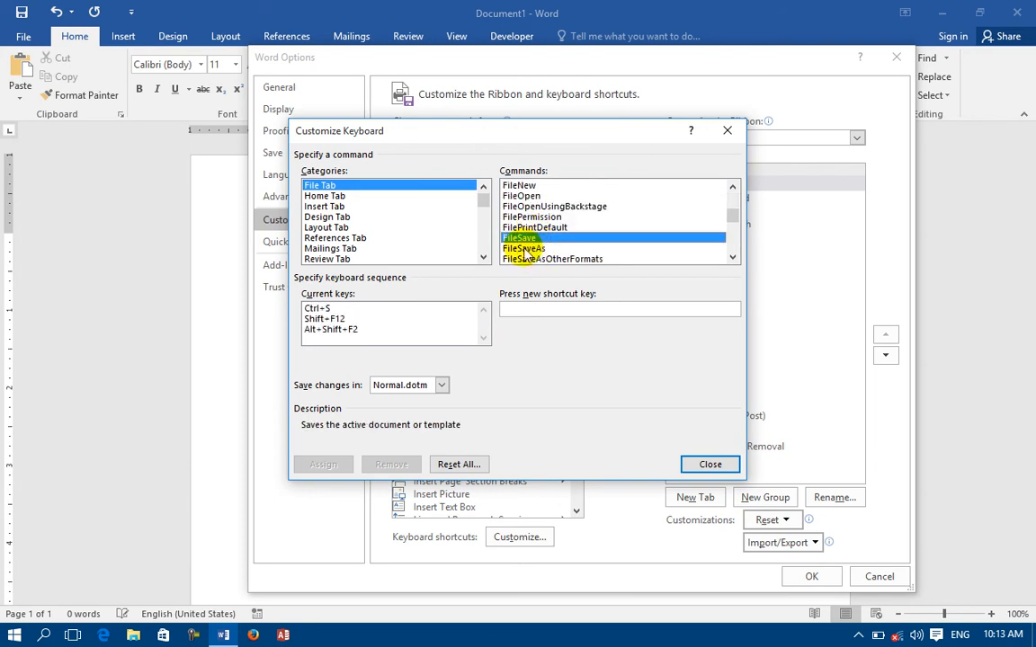
left_click(333, 309)
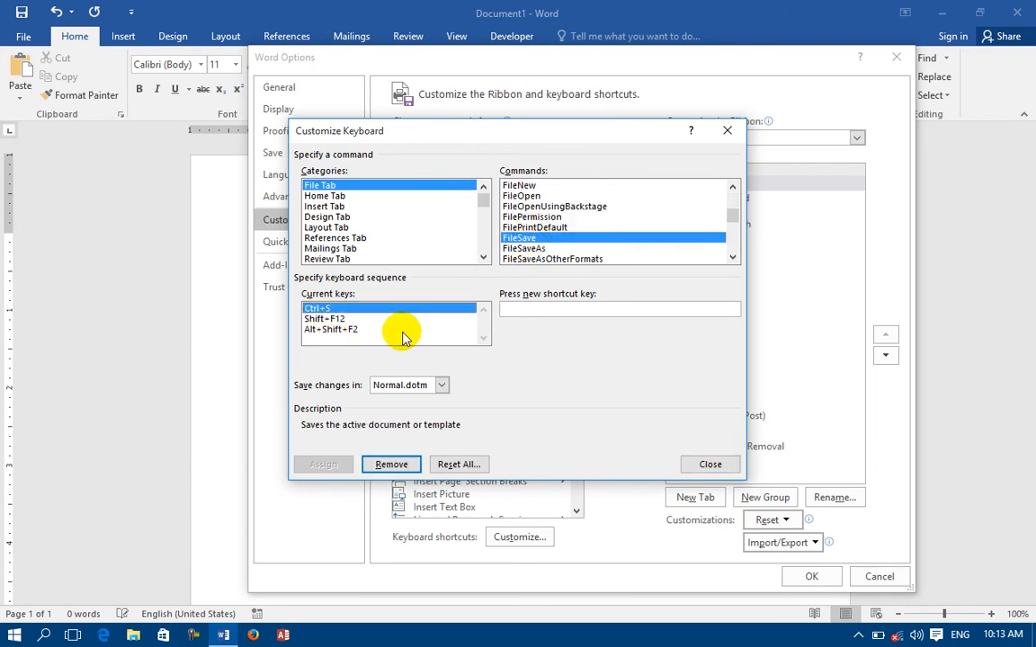
left_click(337, 320)
left_click(503, 311)
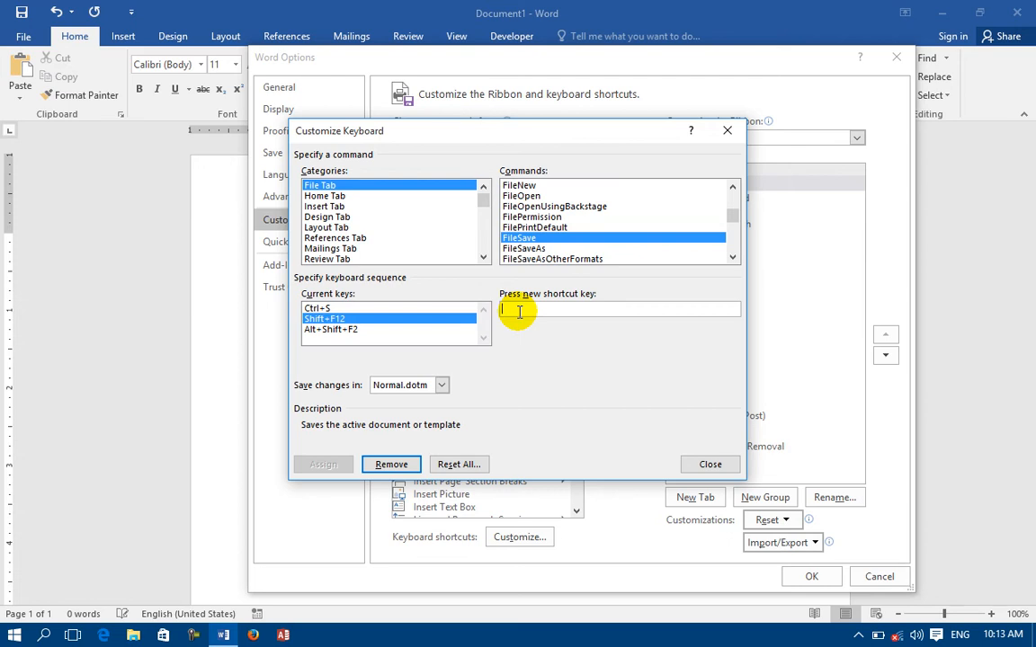
Check the current shortcuts of DocEncryption, of the first Home Tab command and of FormatBackgroundFillEffect in the Design Tab category.
left_click(320, 185)
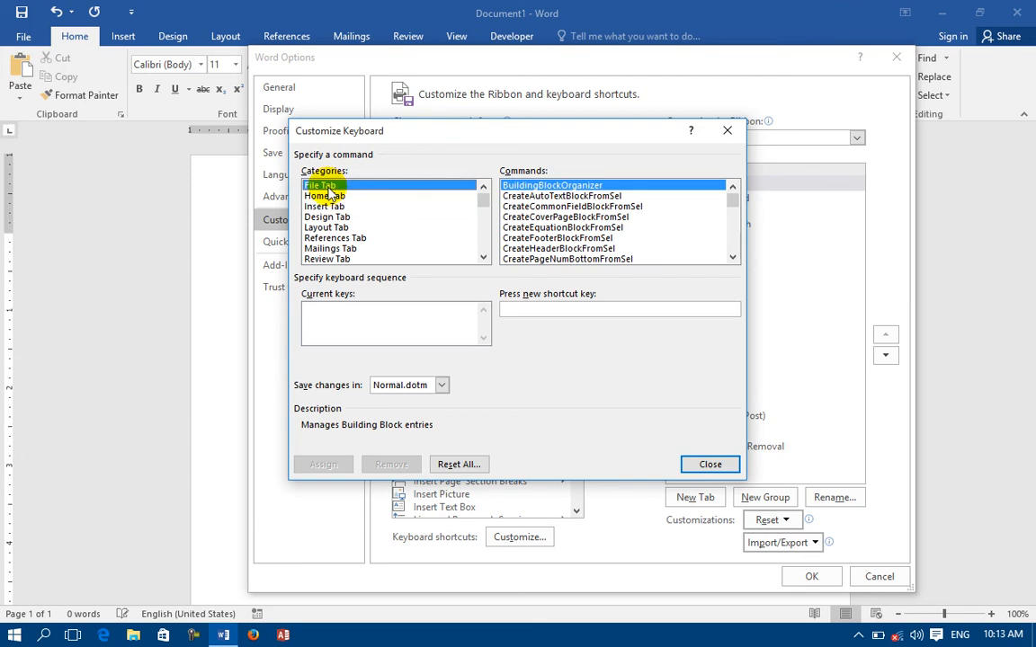
left_click(548, 217)
left_click(528, 311)
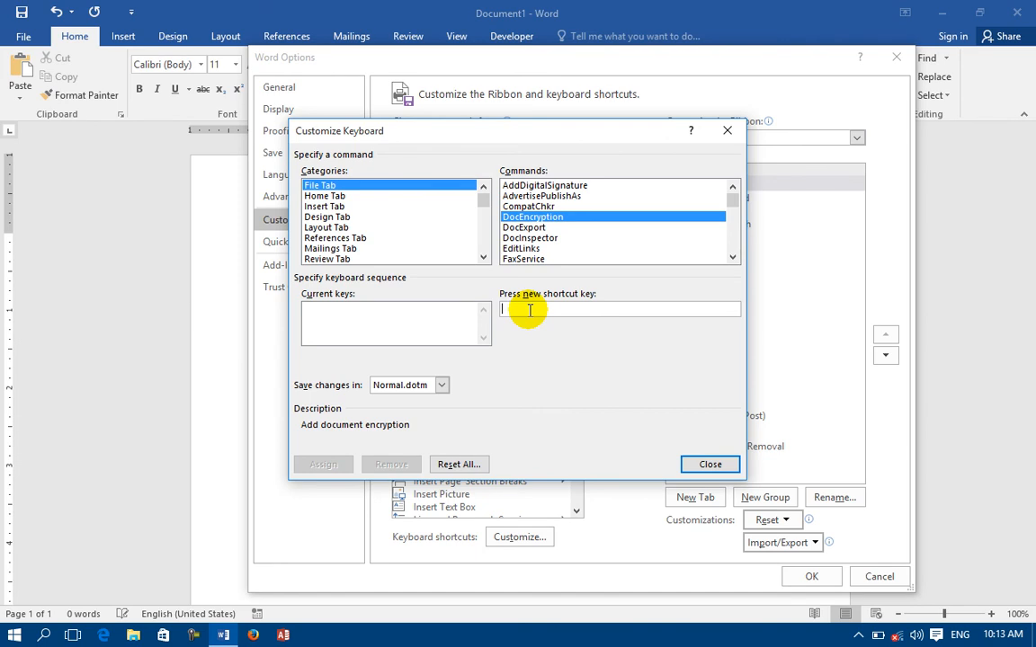
left_click(323, 196)
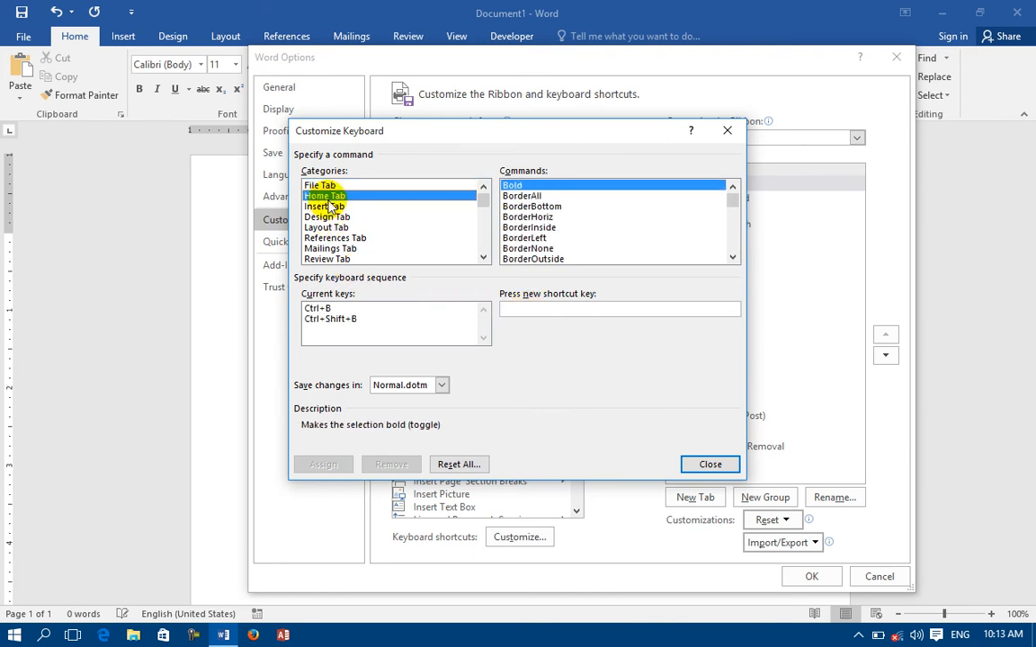
left_click(328, 217)
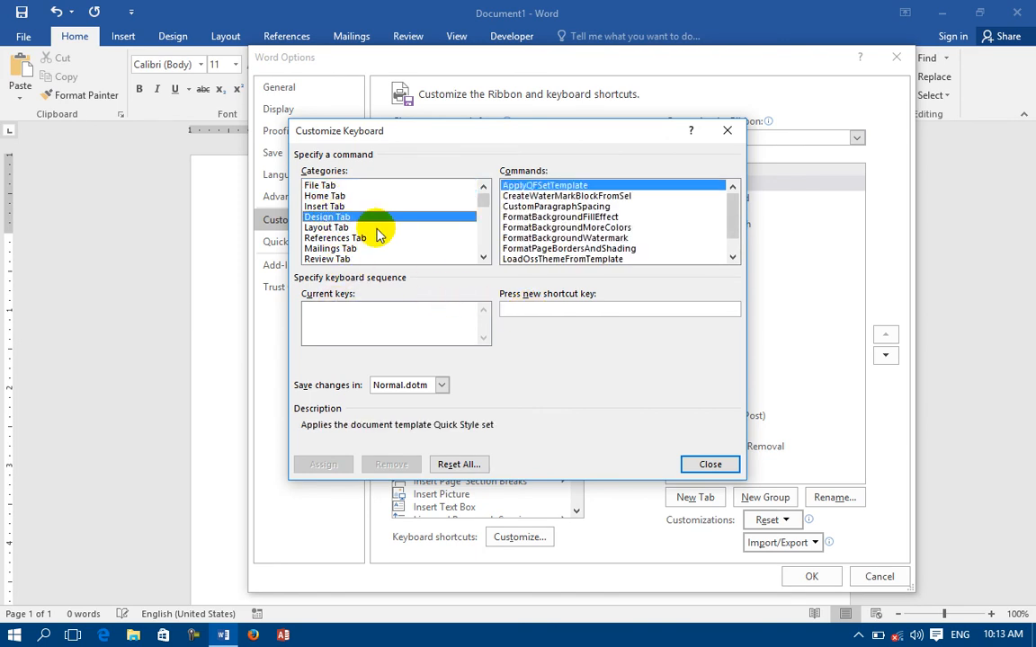
left_click(537, 217)
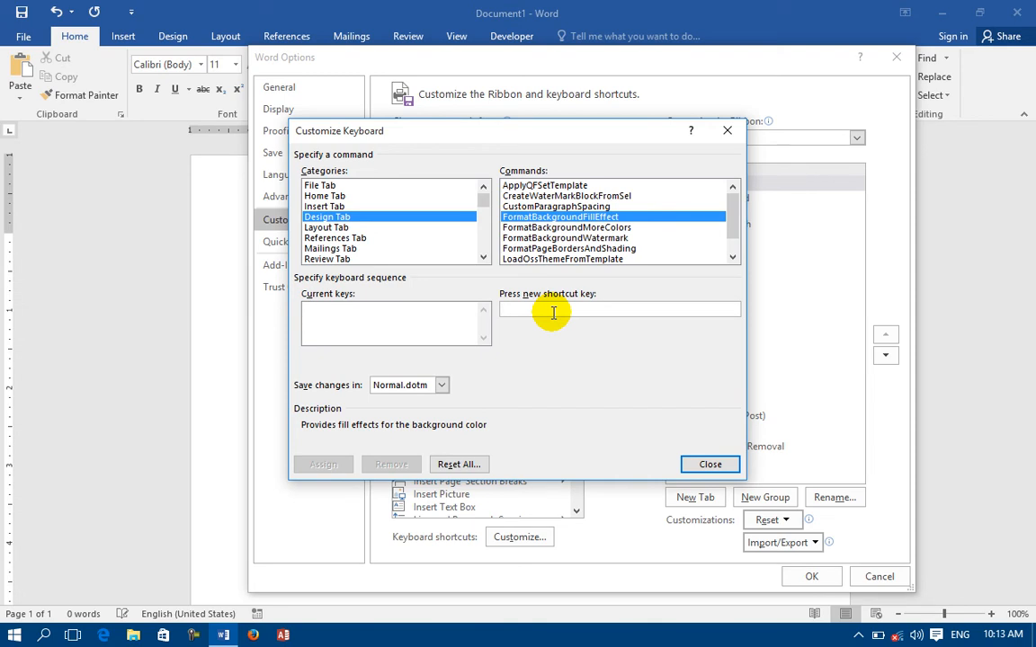
Switch the command list to the All Commands category and find the commands that begin with Close.
left_click(335, 239)
scroll(346, 252, "down", 5)
scroll(346, 254, "down", 3)
left_click(347, 250)
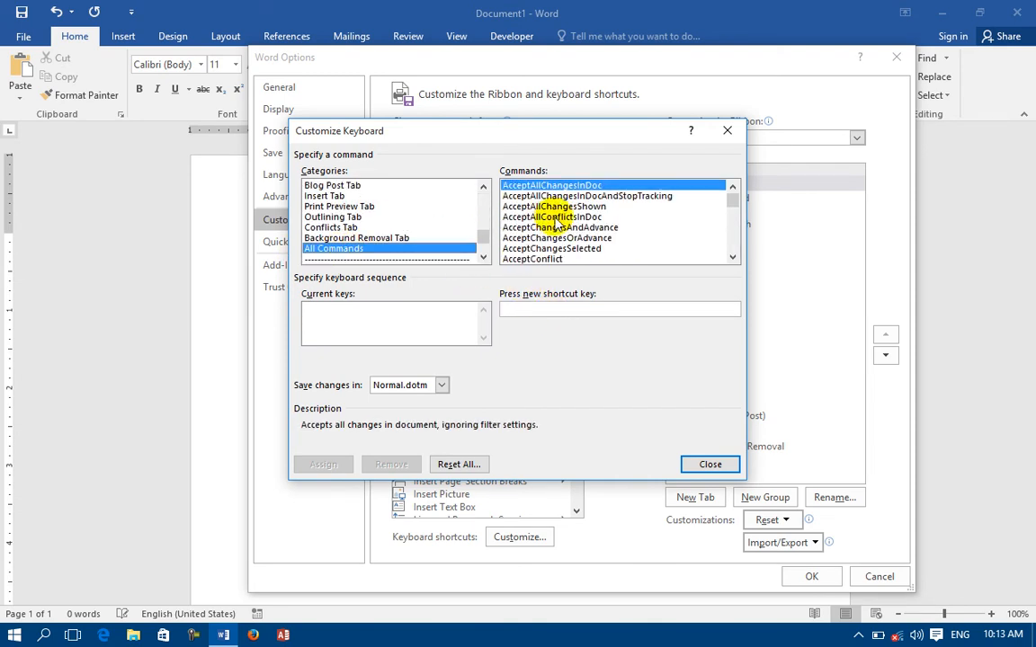
left_click(559, 258)
scroll(559, 249, "down", 4)
scroll(559, 249, "down", 20)
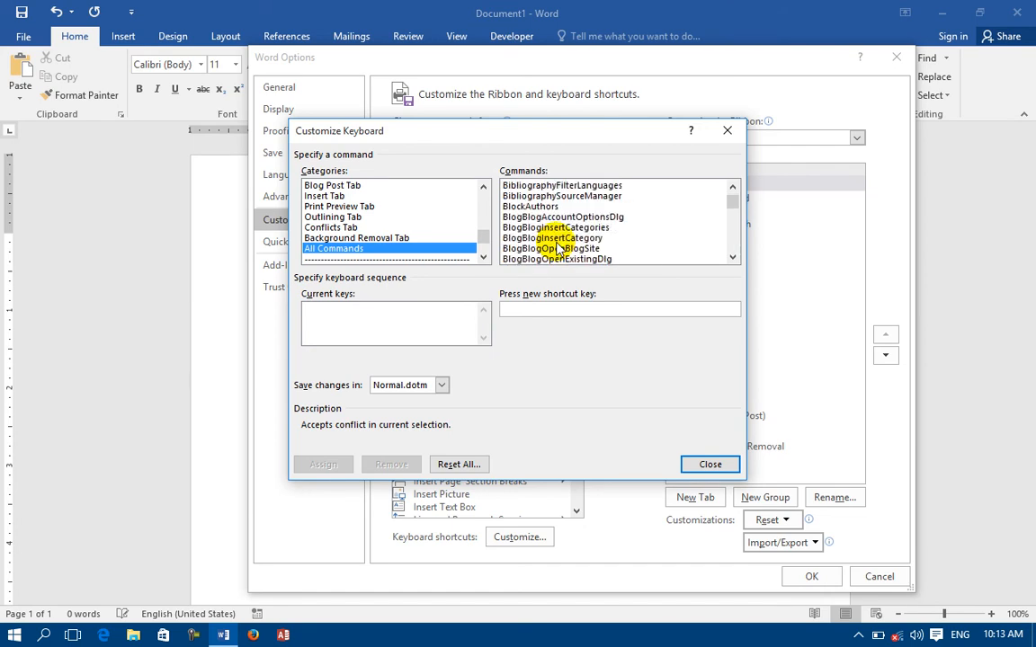
scroll(561, 238, "down", 3)
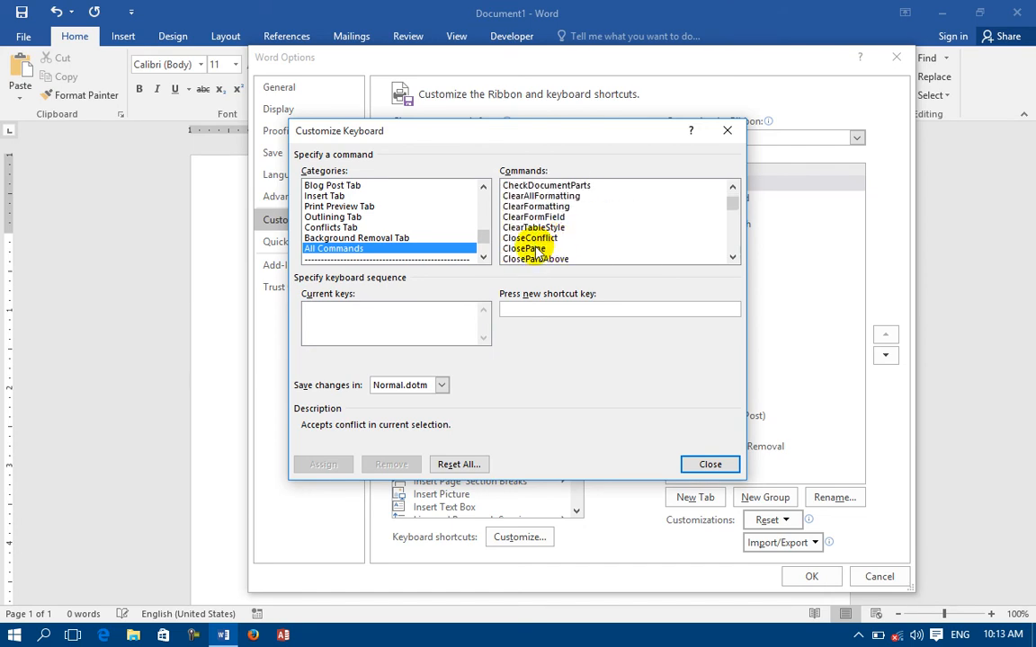
Try Alt+S,D as a new shortcut for the ClosePane command and discard it without assigning.
left_click(521, 249)
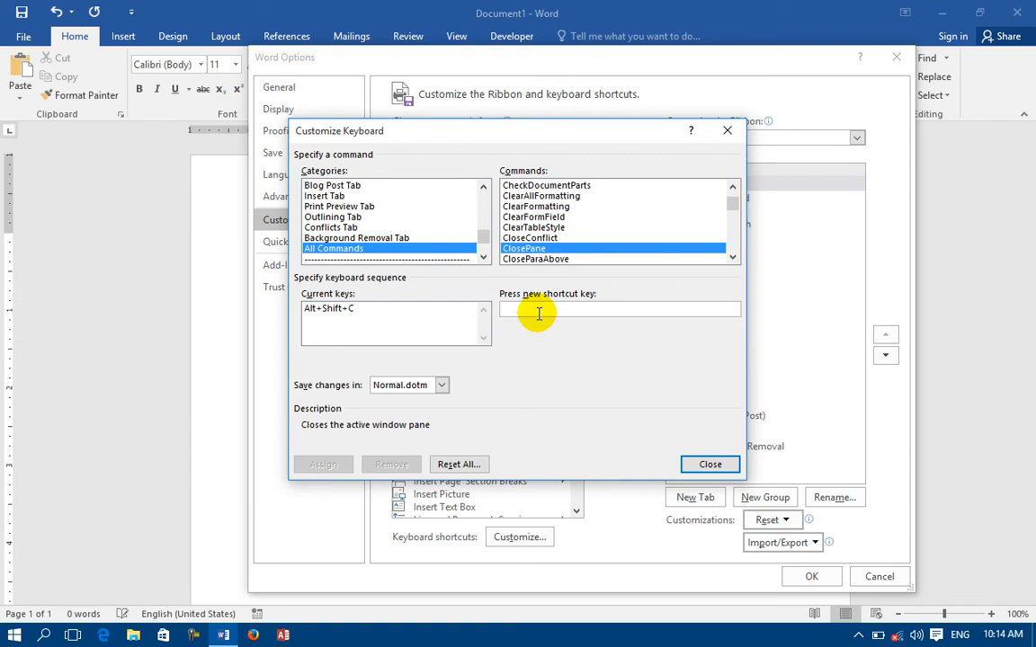
key("alt+s")
key("d")
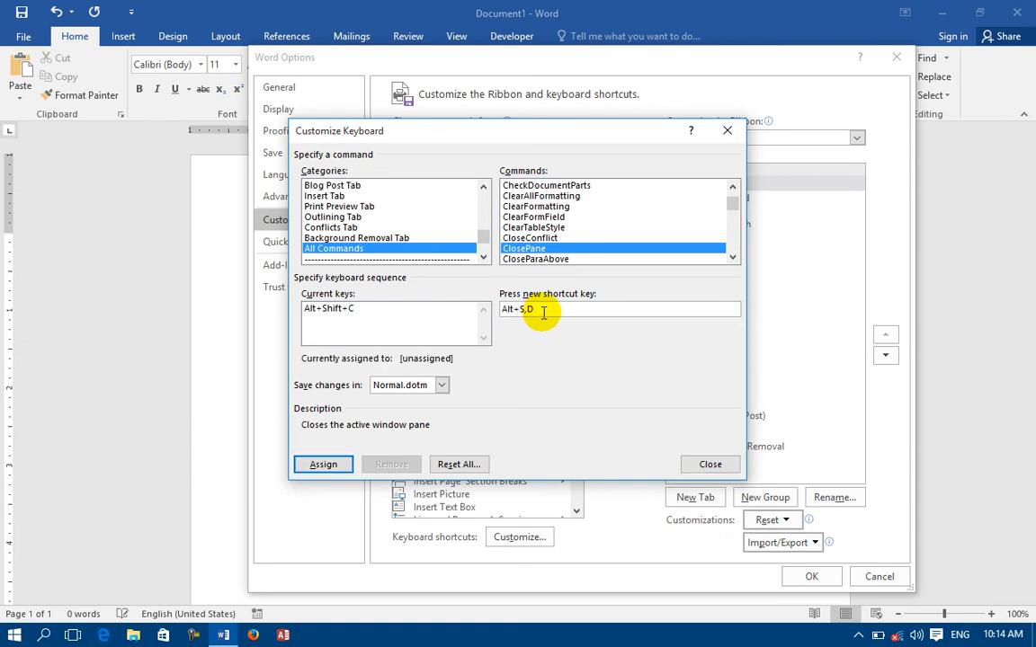
left_click_drag(542, 312, 474, 307)
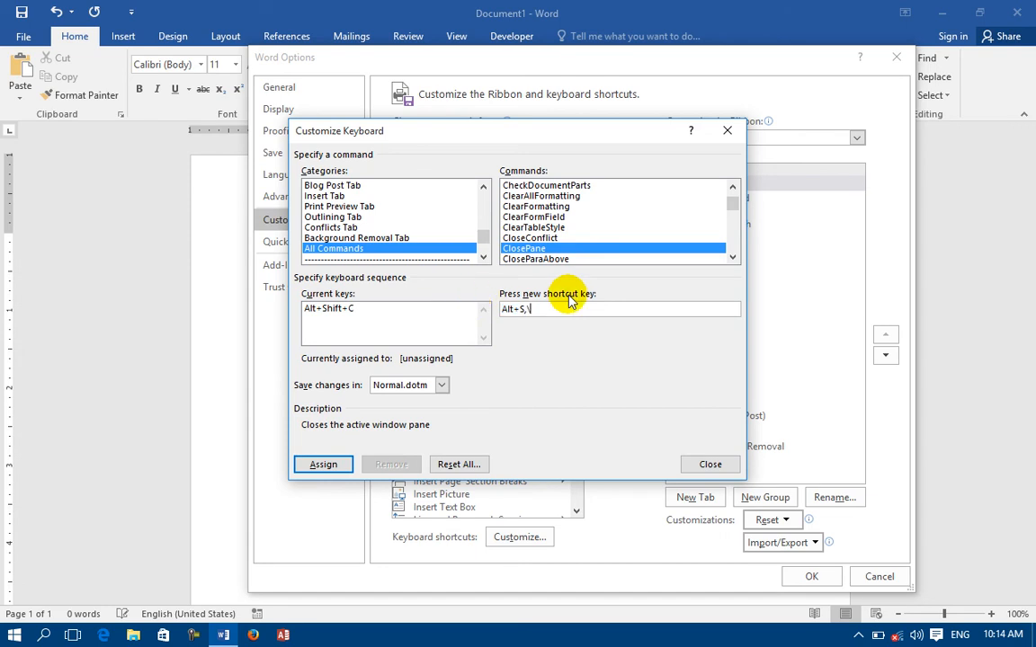
left_click(504, 258)
left_click_drag(547, 311, 440, 322)
key("BackSpace")
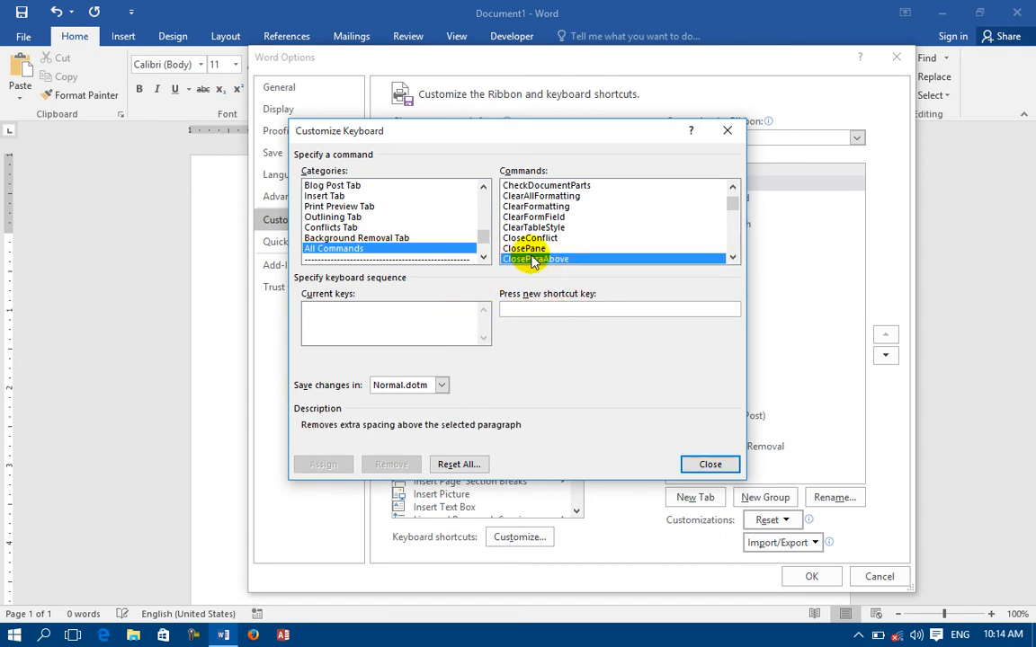
Assign the shortcut Alt+D to the ClosePreview command.
scroll(730, 254, "down", 2)
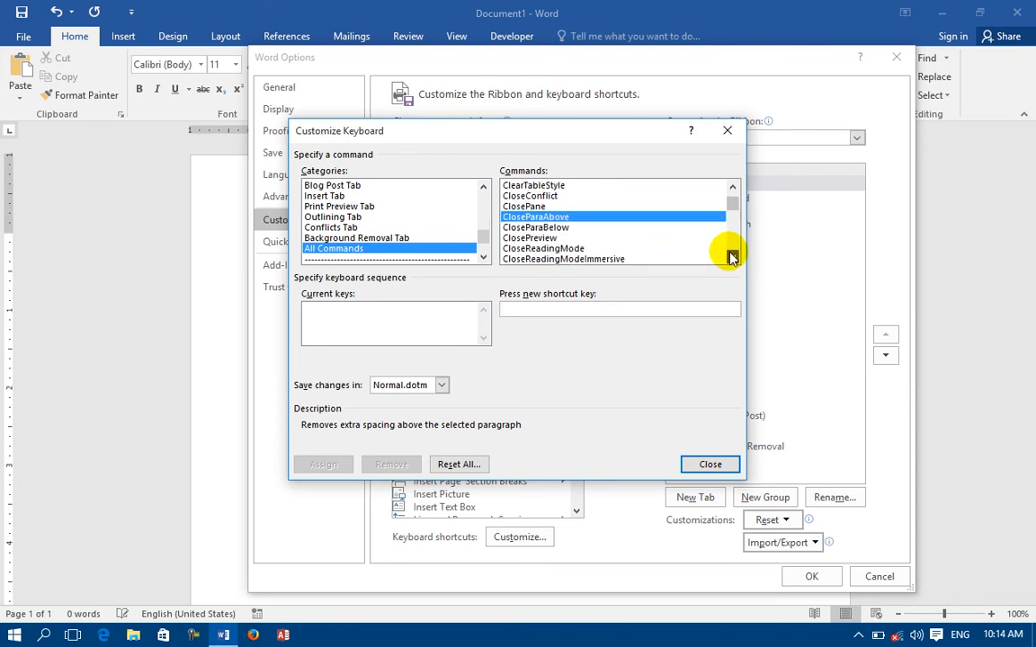
left_click(532, 227)
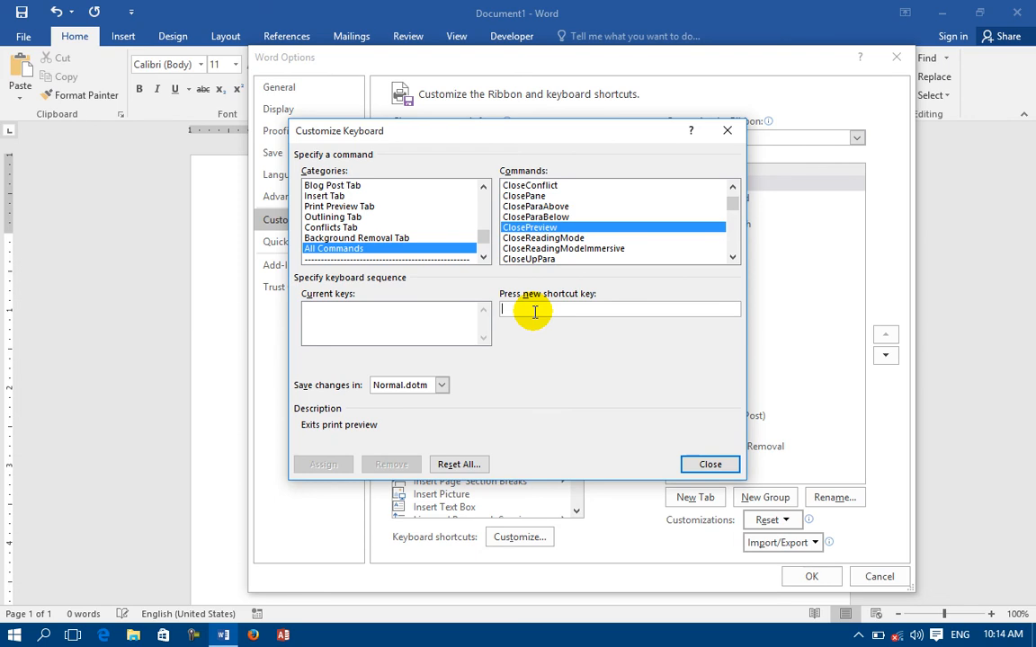
key("alt+d")
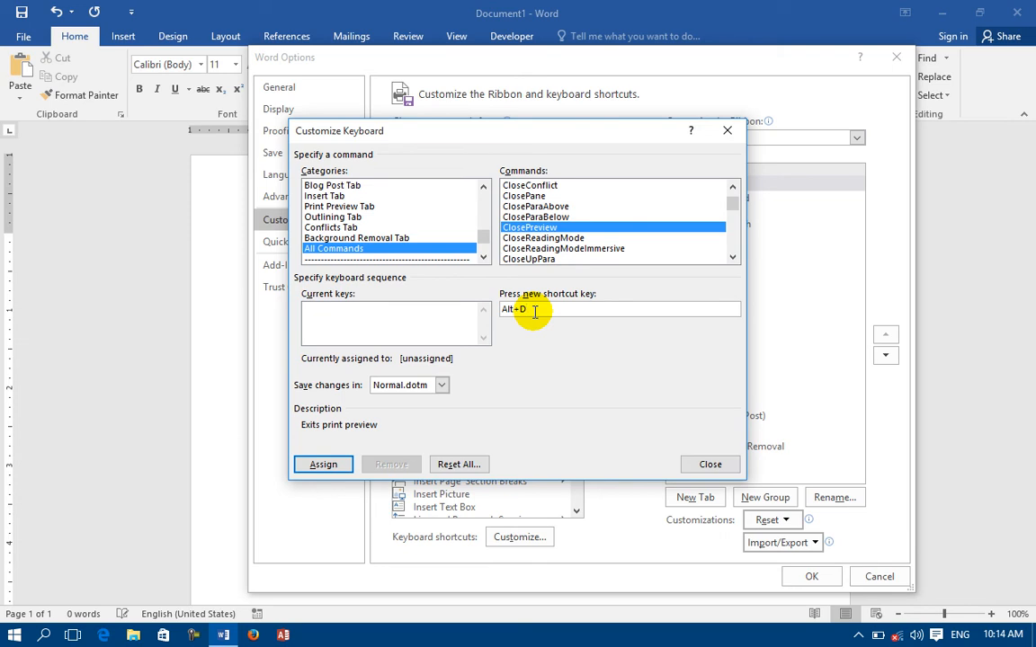
left_click(334, 461)
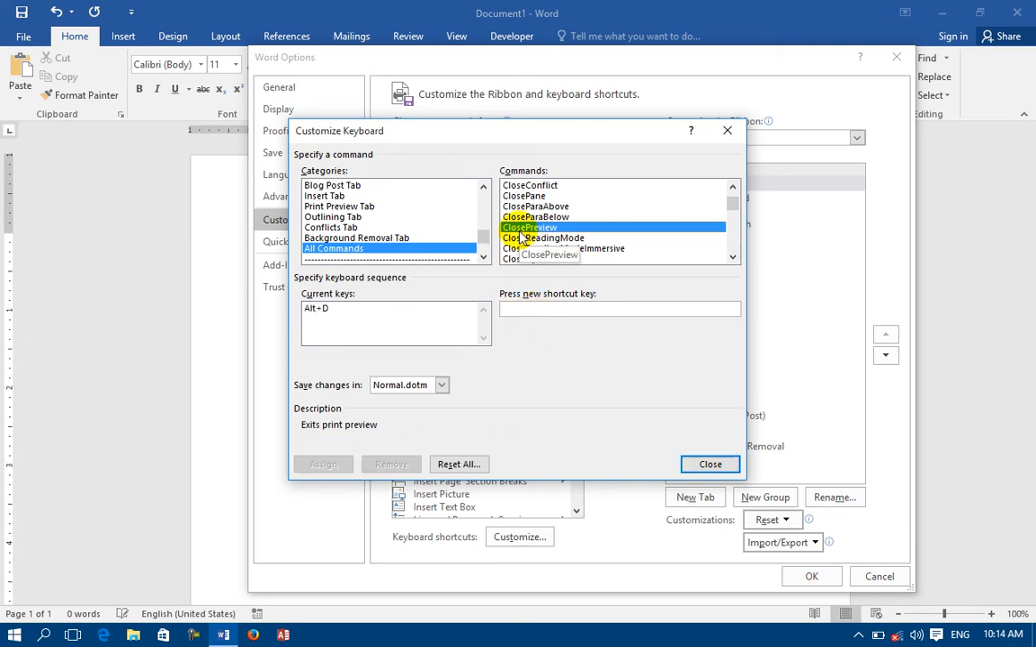
Switch the keyboard customization to the File Tab category and find the FileSaveAs command in its command list.
left_click(334, 186)
scroll(342, 193, "up", 3)
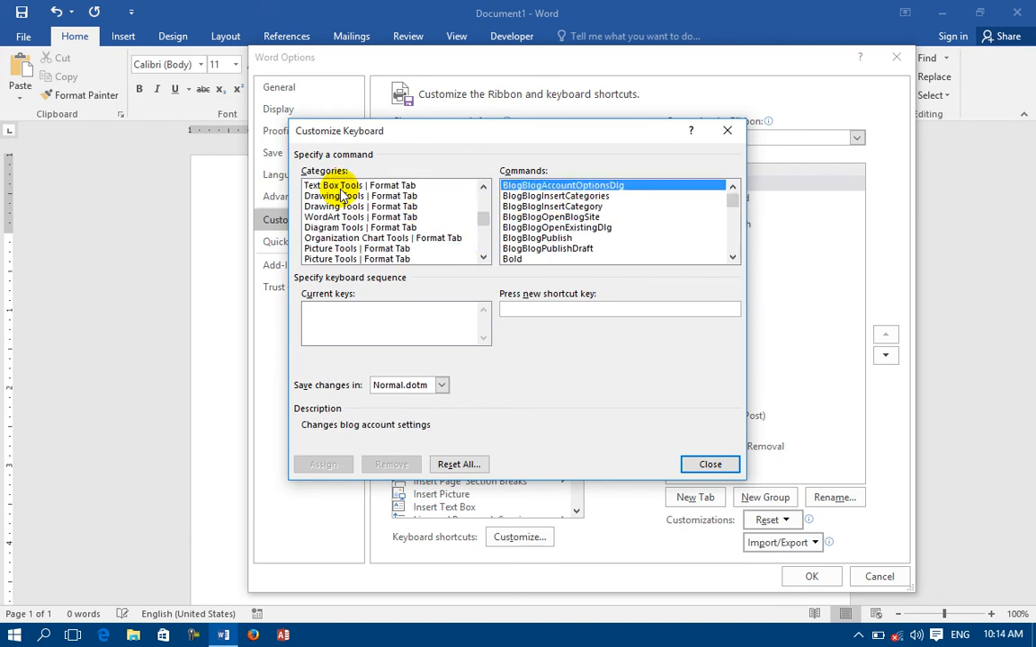
scroll(360, 225, "up", 5)
left_click(312, 196)
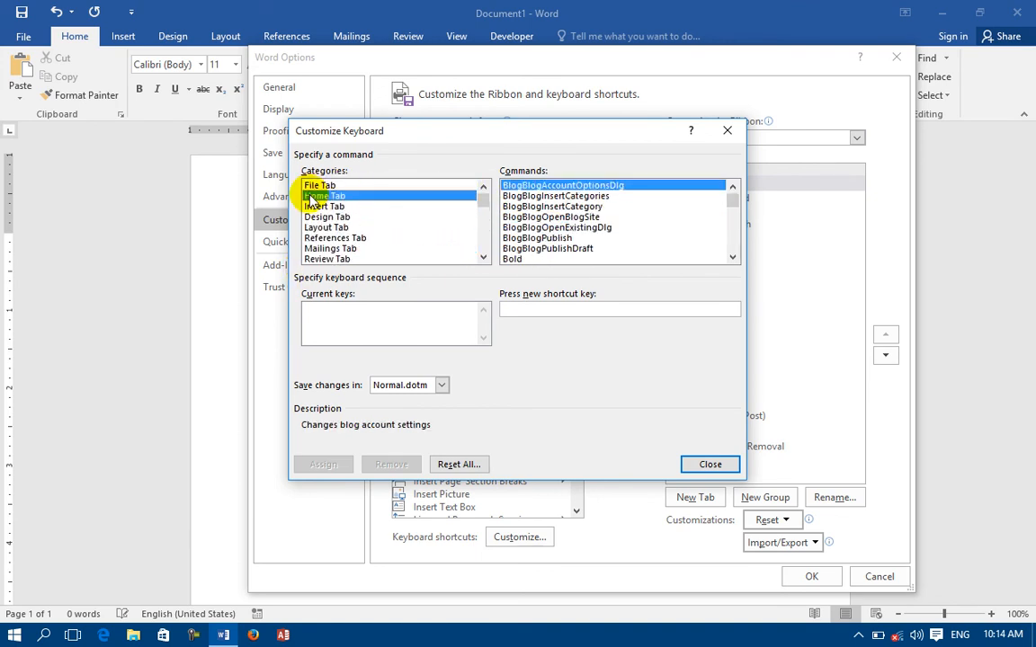
left_click(317, 185)
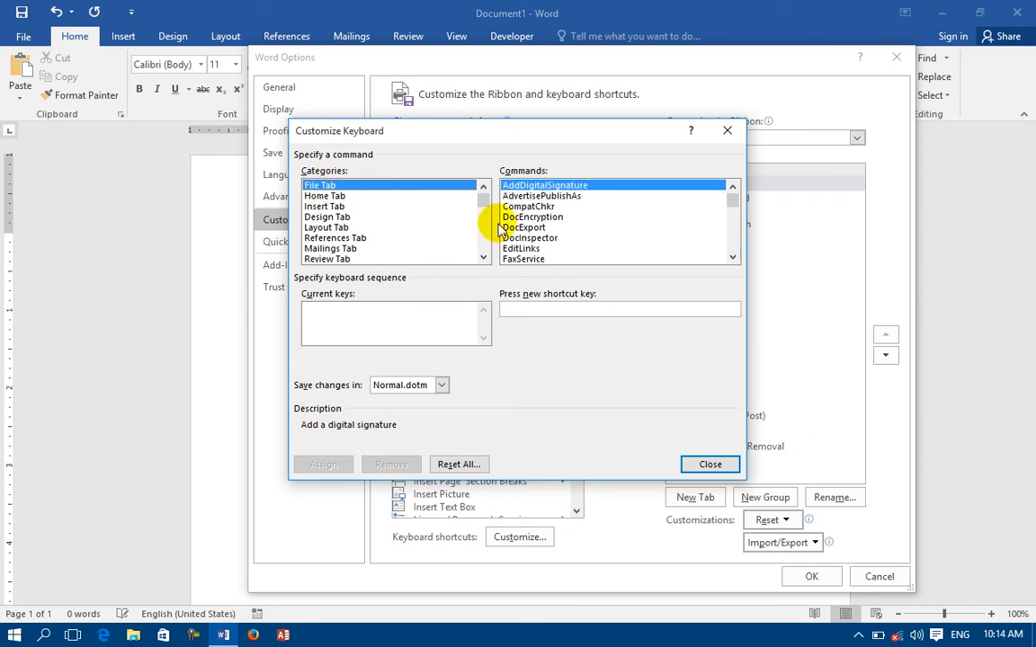
left_click(527, 238)
scroll(539, 239, "down", 6)
scroll(545, 241, "down", 2)
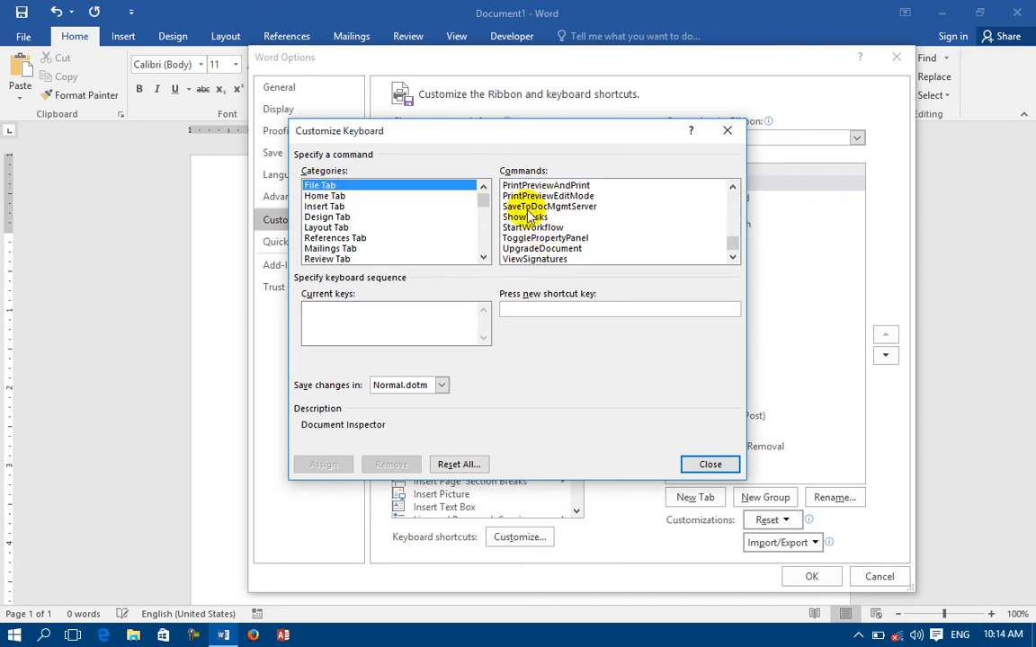
scroll(530, 211, "up", 8)
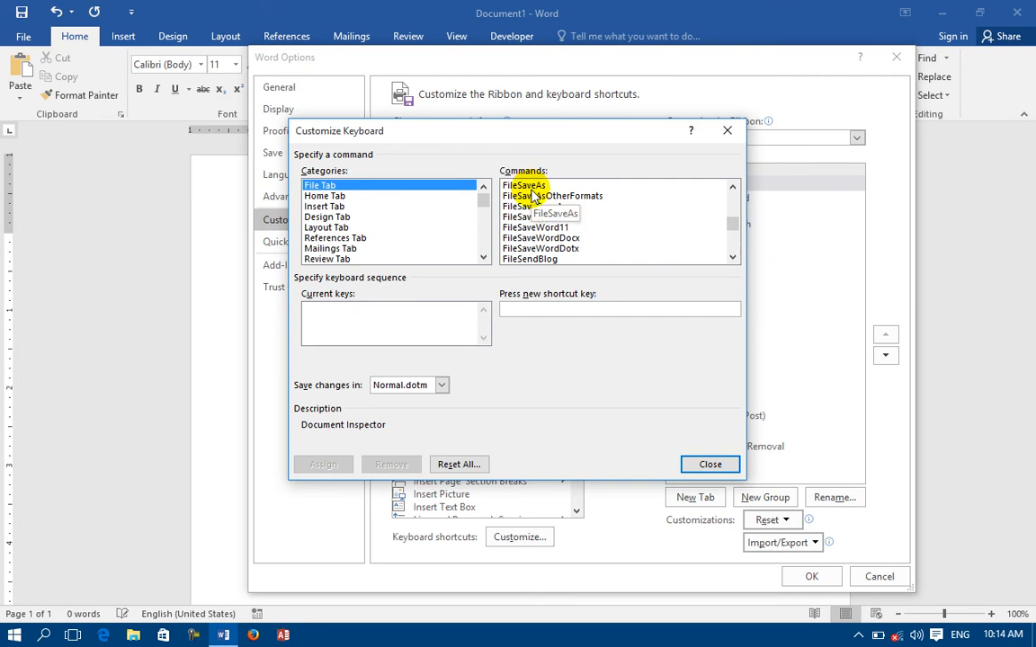
Assign the shortcut Alt+B to the FileSaveAs command, saving the change in Normal.dotm.
left_click(531, 188)
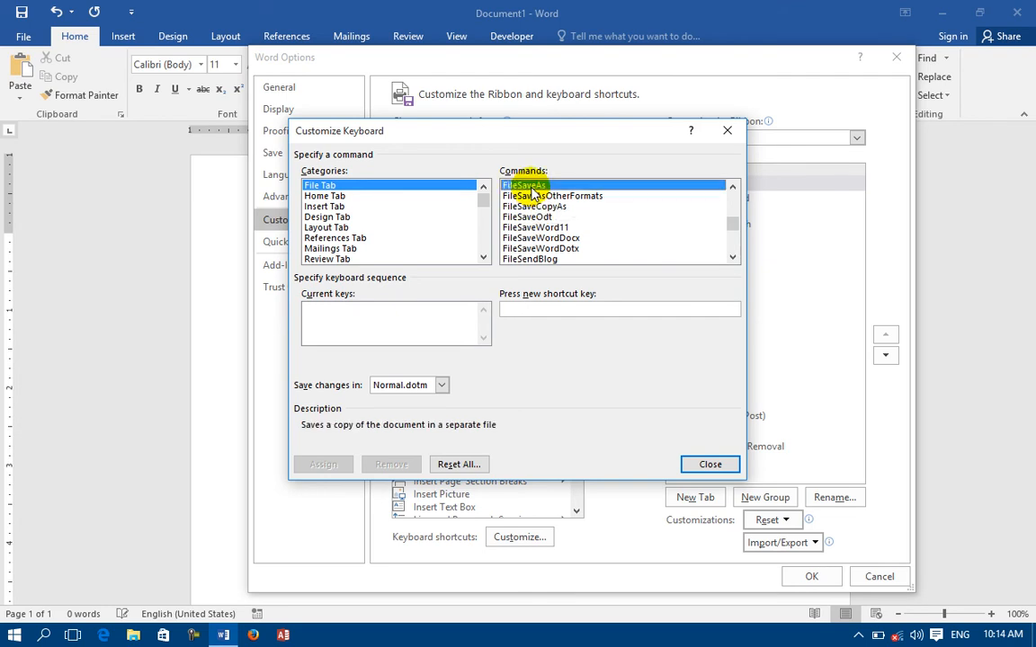
left_click(530, 308)
key("alt+b")
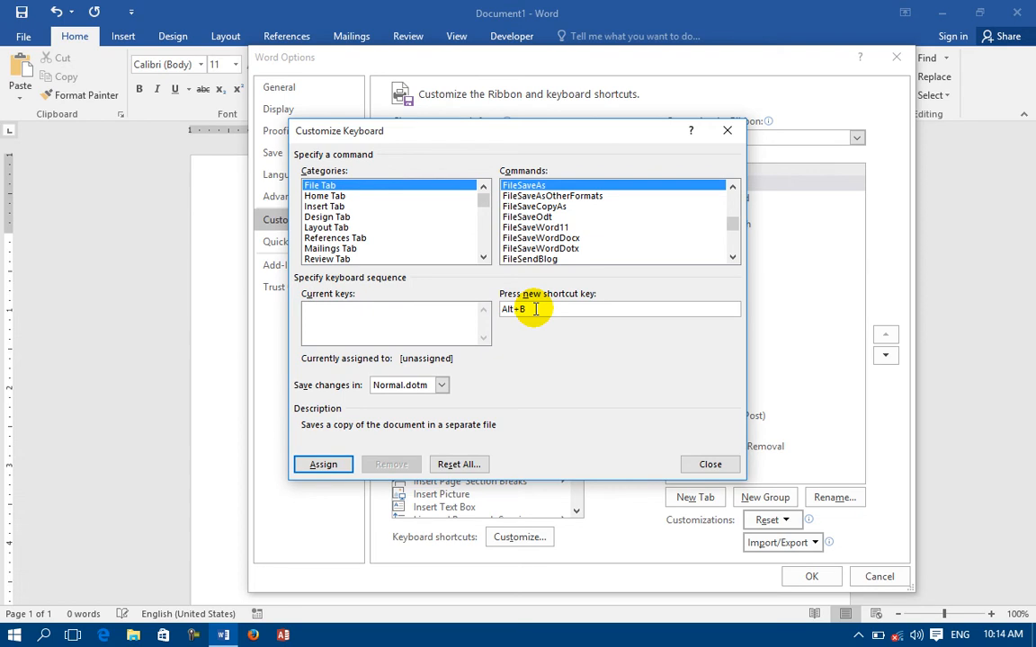
left_click_drag(530, 311, 487, 319)
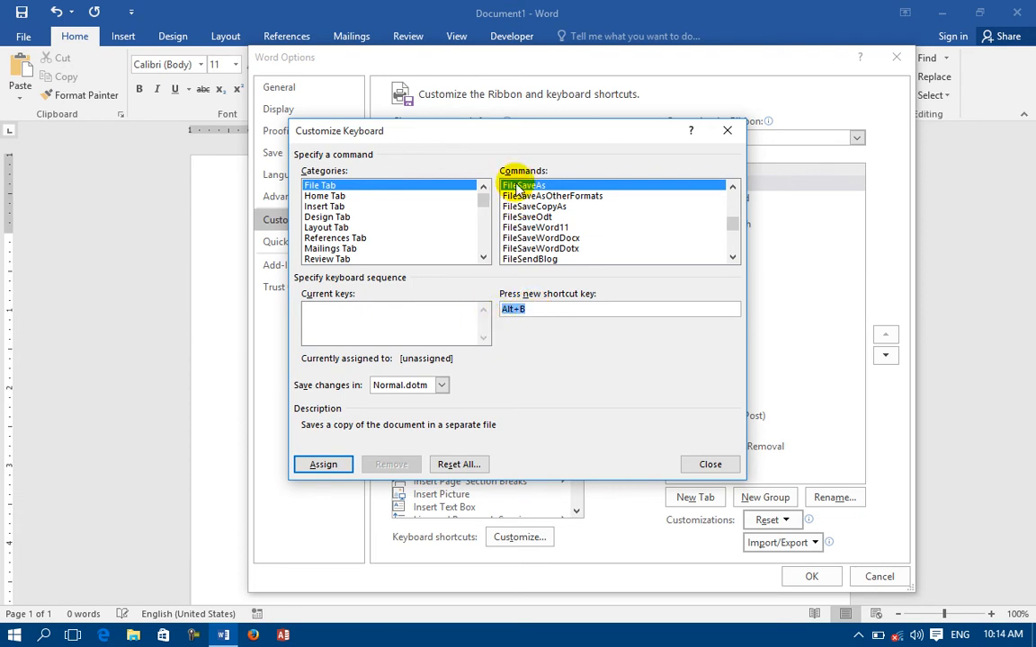
left_click(322, 464)
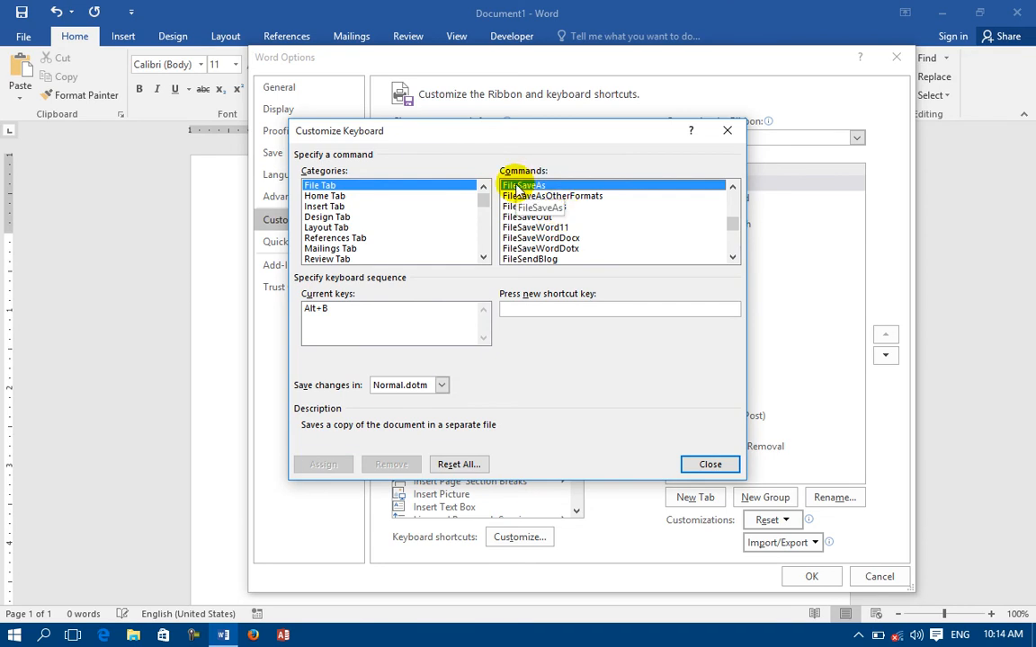
Close the keyboard customization, accept the Word options, then test the Save As shortcut and cancel the save.
left_click(312, 310)
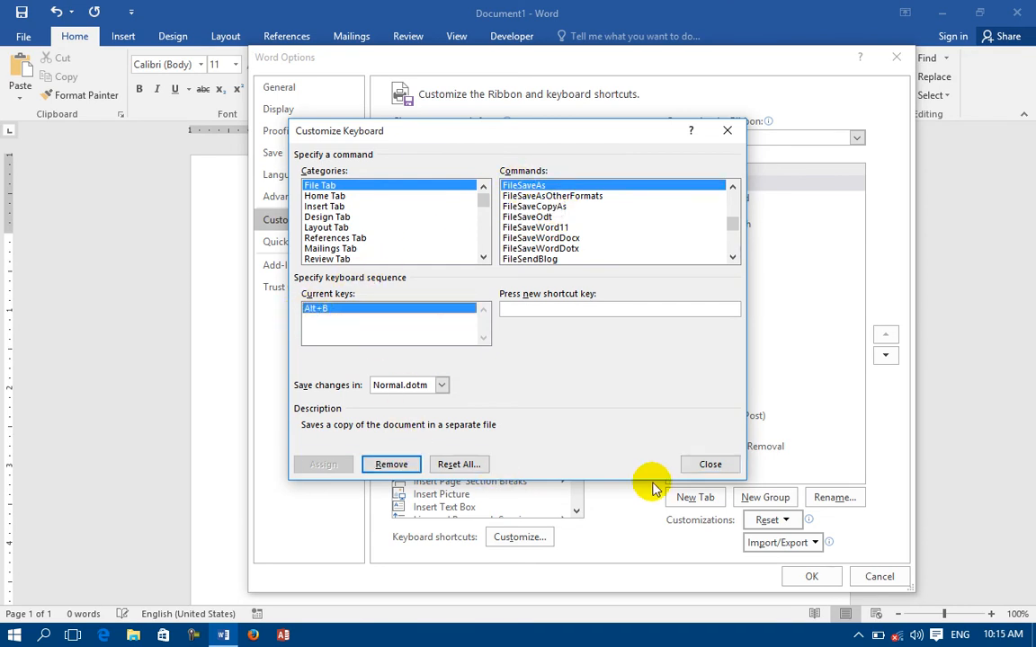
left_click(703, 464)
left_click(837, 575)
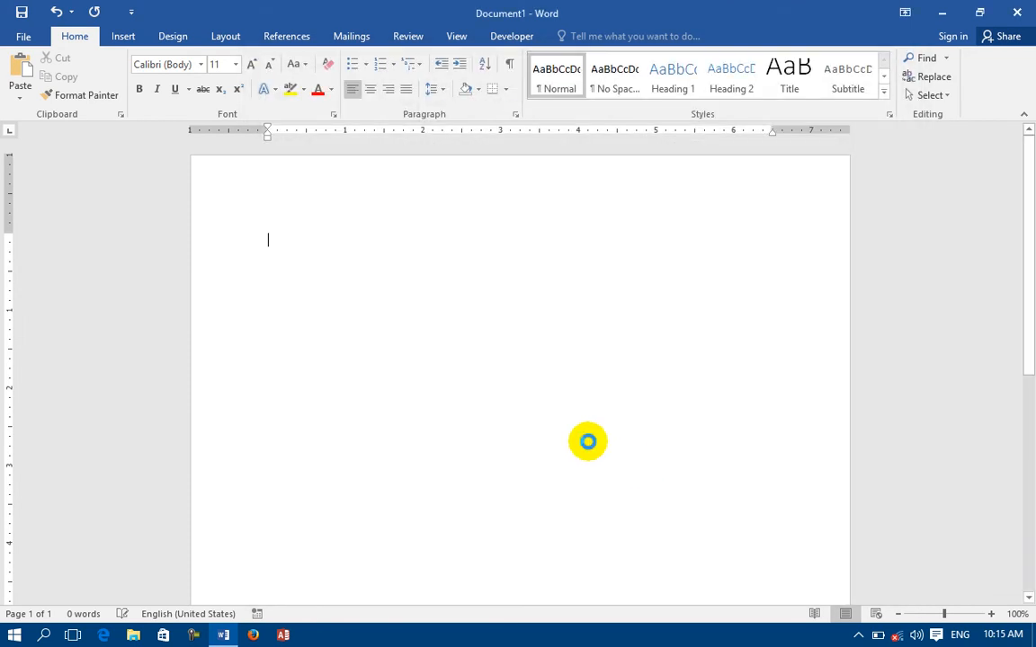
key("F12")
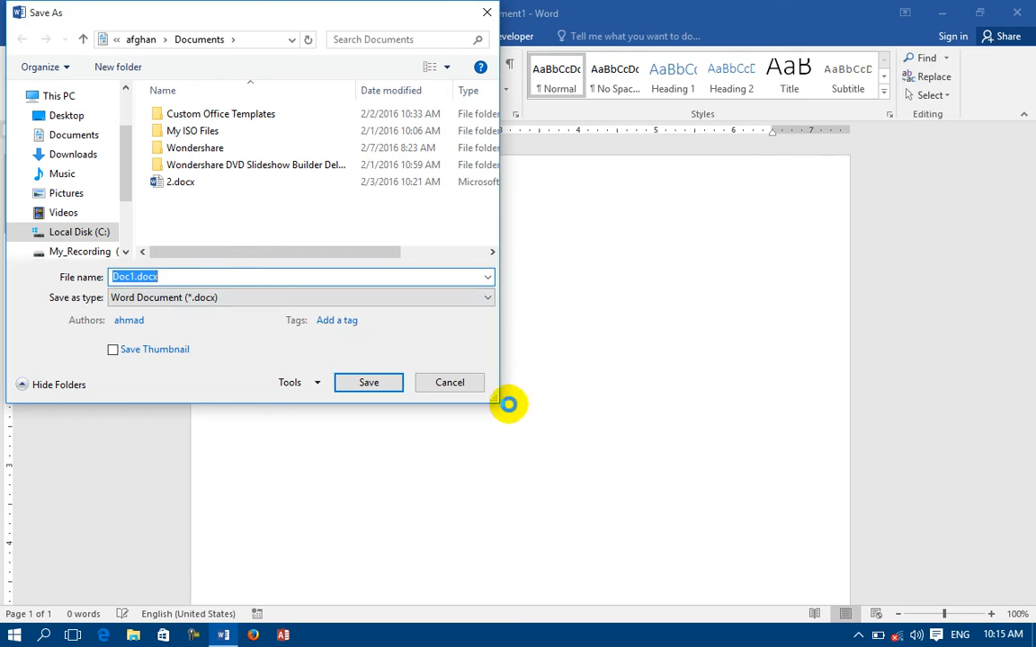
left_click(450, 382)
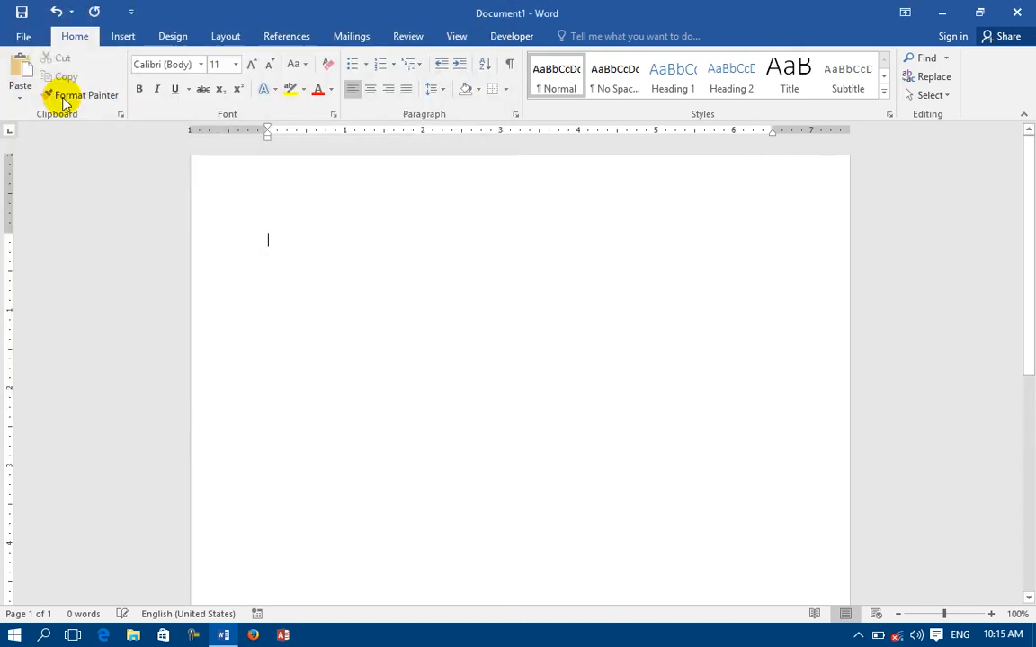
Reopen the keyboard shortcut customization and select the Alt+B assignment of the FileSaveAs command in the File Tab category.
left_click(26, 35)
left_click(21, 402)
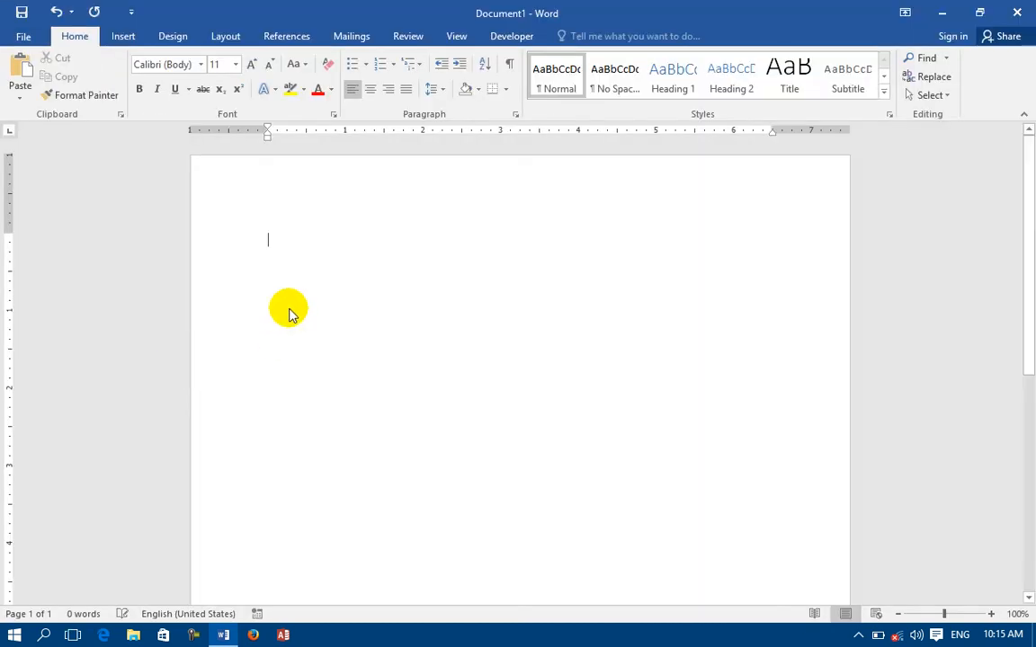
left_click(317, 221)
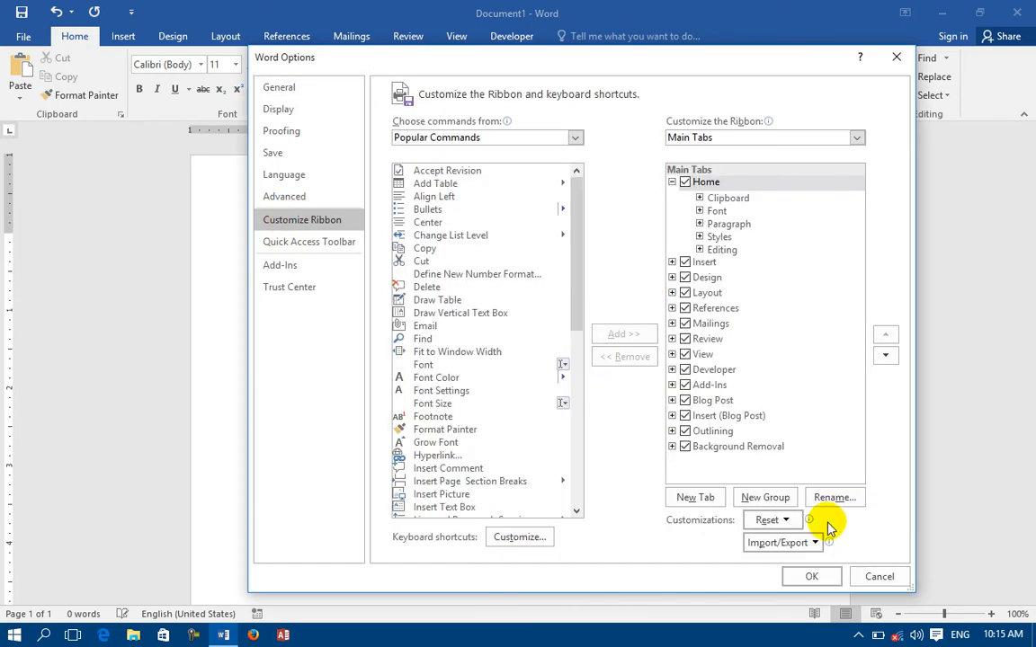
left_click(511, 540)
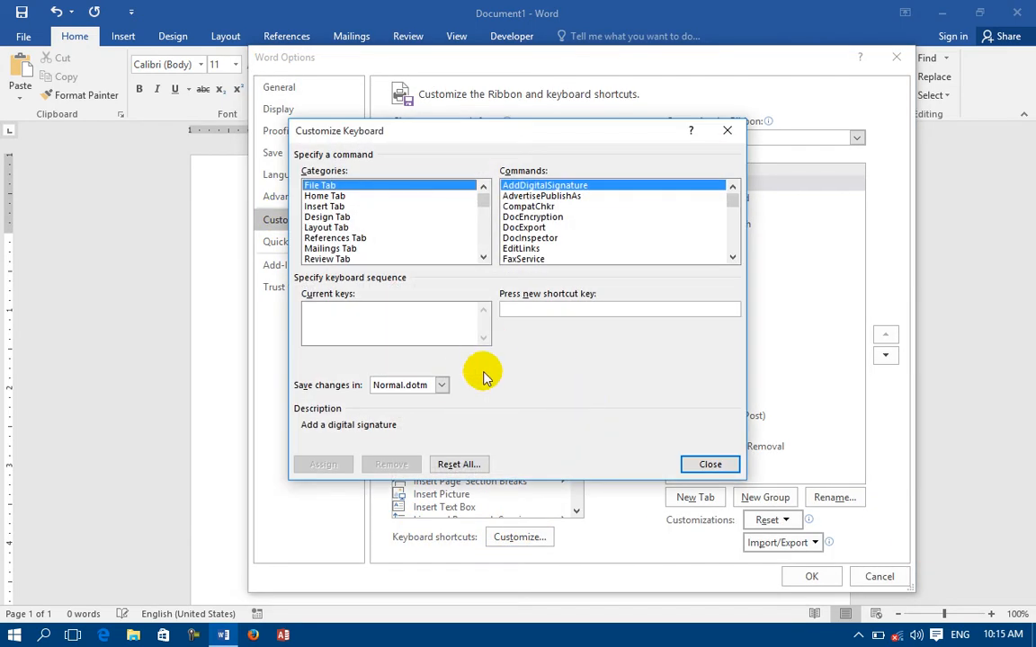
left_click(518, 227)
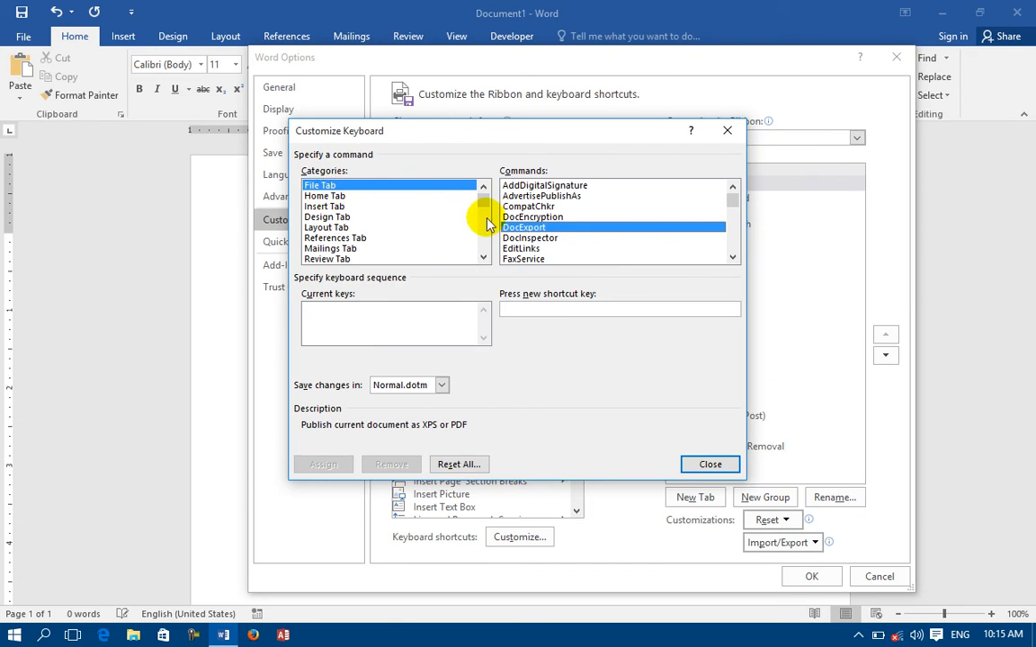
left_click(522, 239)
scroll(531, 247, "down", 1)
scroll(528, 249, "down", 3)
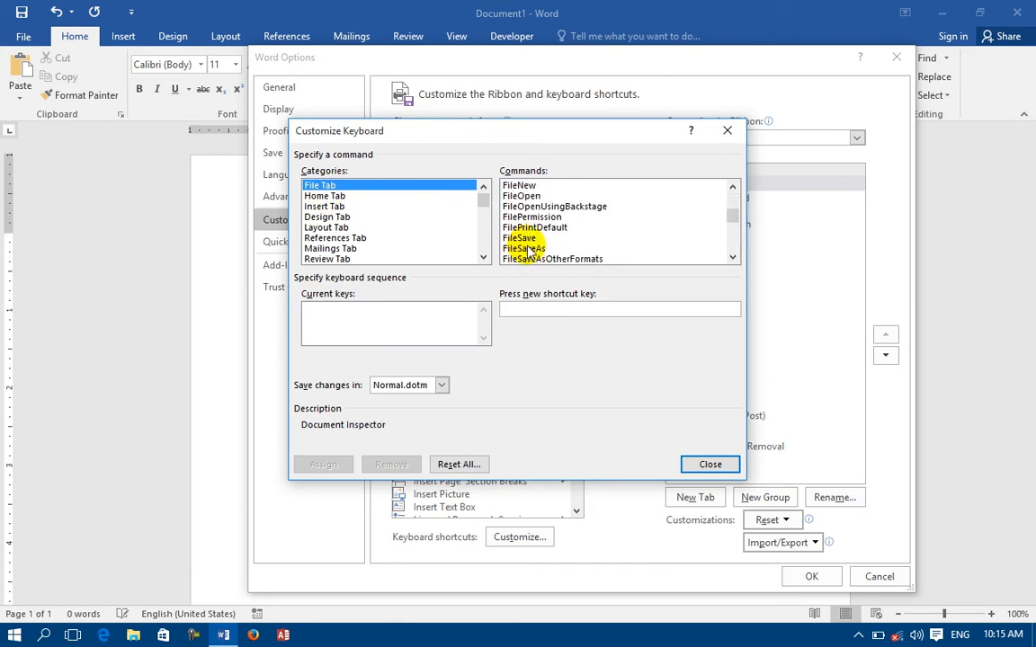
left_click(522, 248)
left_click(312, 308)
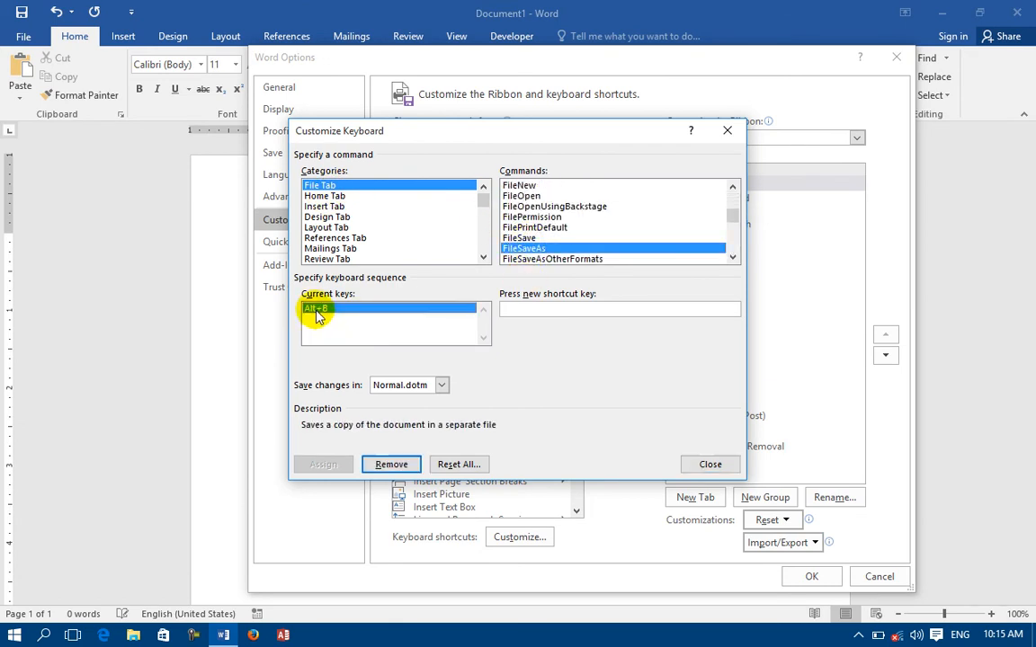
Reset all keyboard shortcut assignments to their defaults and close the keyboard customization.
left_click(460, 463)
left_click(494, 365)
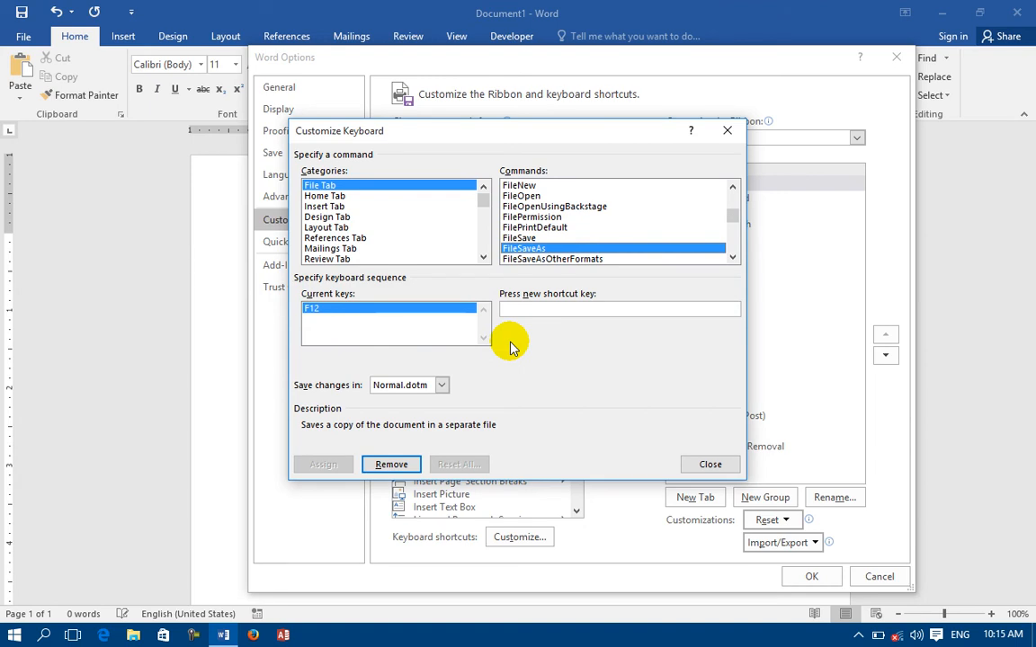
left_click(706, 463)
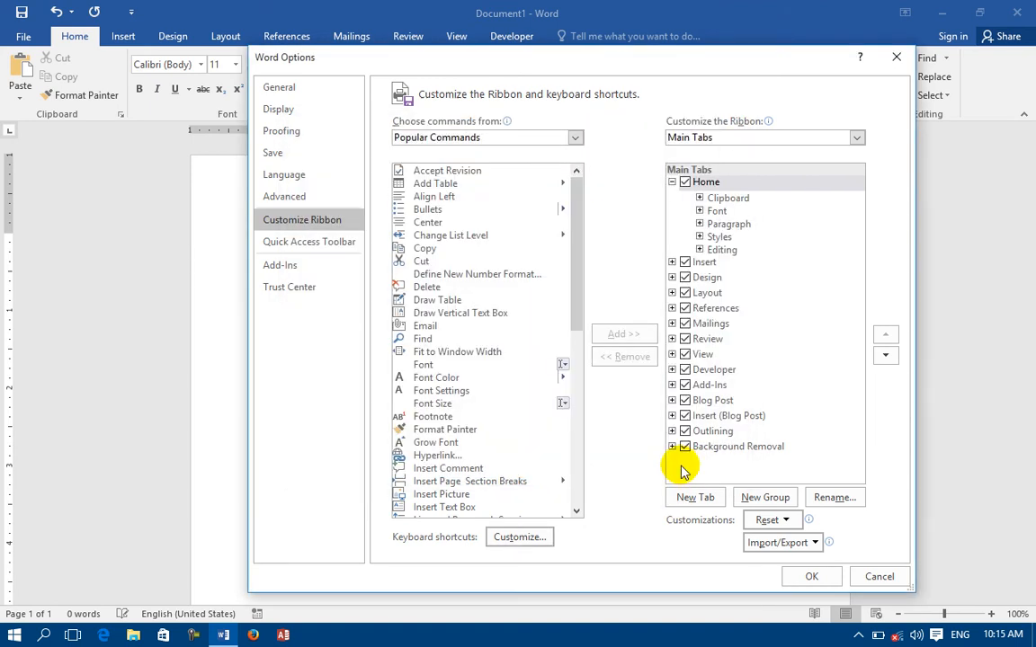
Compare the Quick Access Toolbar and Customize Ribbon option pages, then leave the Word options without changes.
left_click(281, 246)
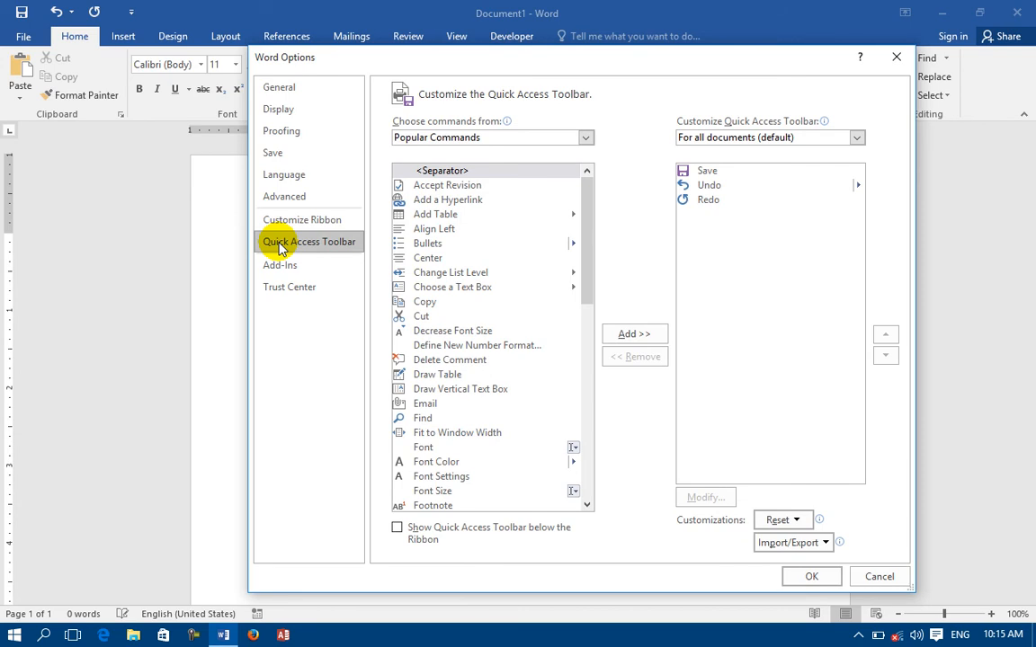
left_click(270, 221)
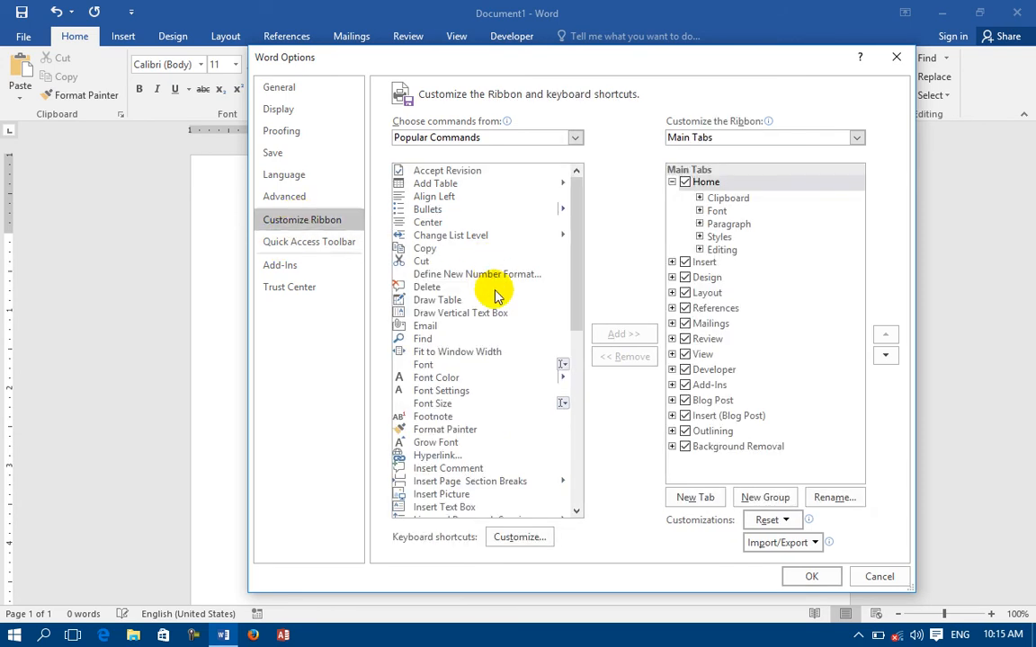
left_click(268, 244)
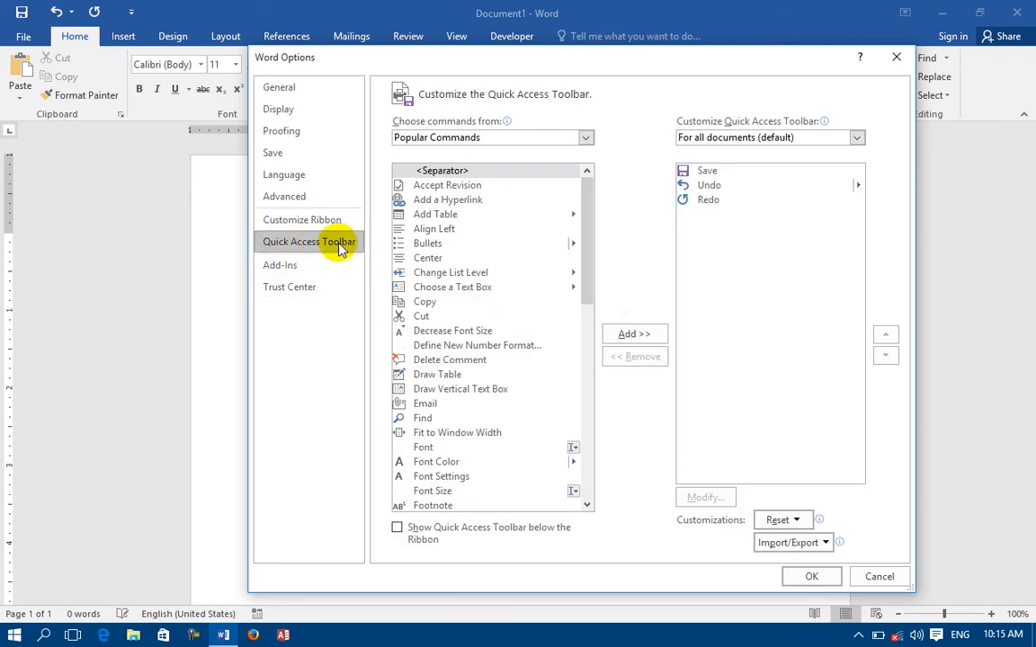
left_click(863, 577)
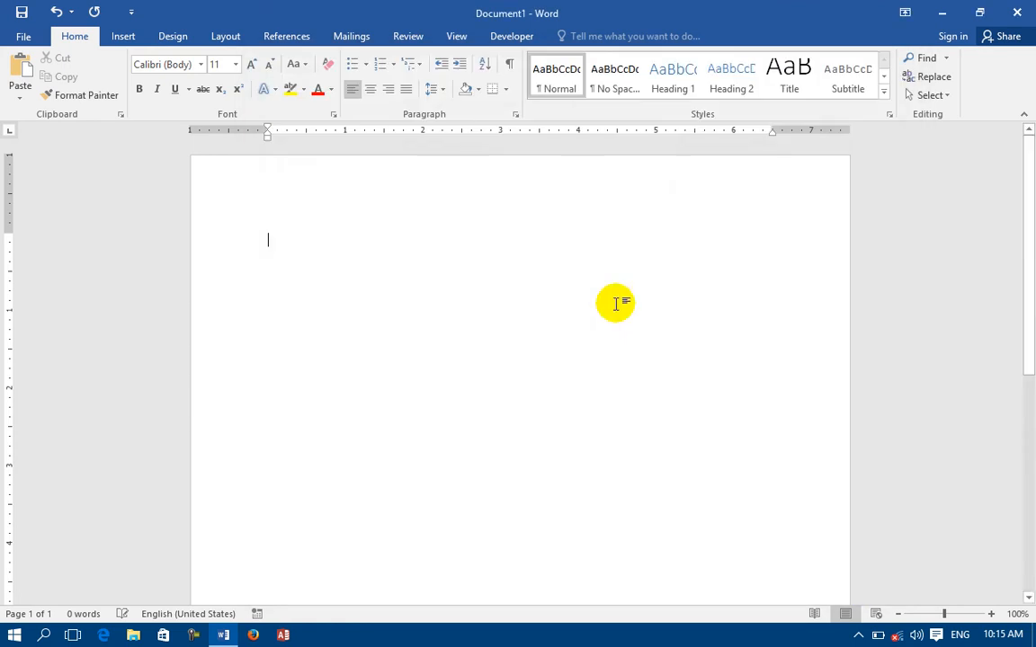
Add the New, Open and Email commands to the Quick Access Toolbar.
left_click(131, 18)
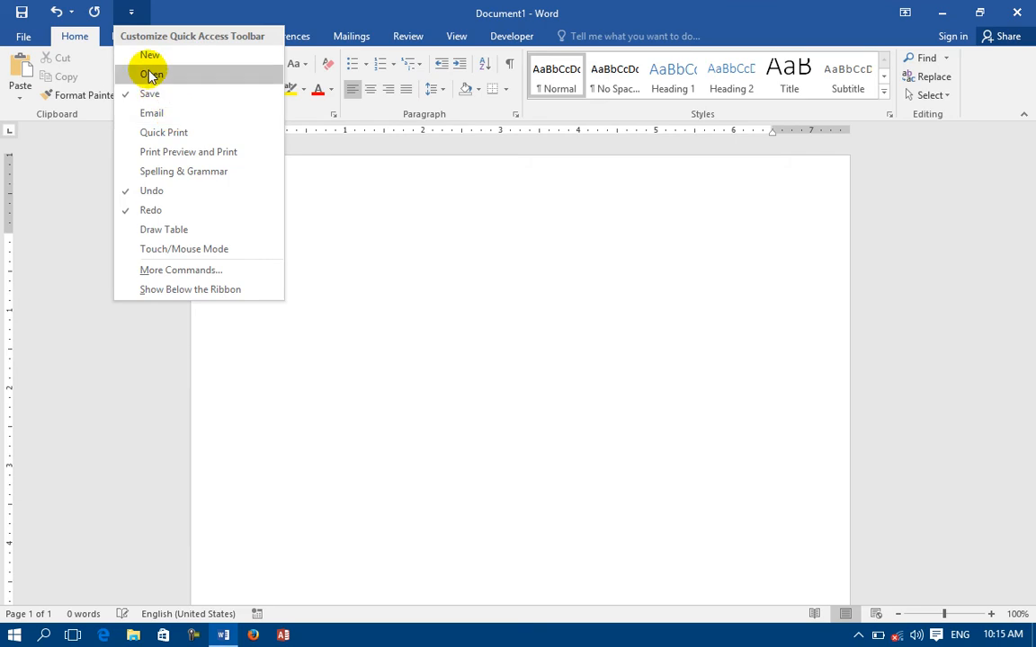
left_click(157, 54)
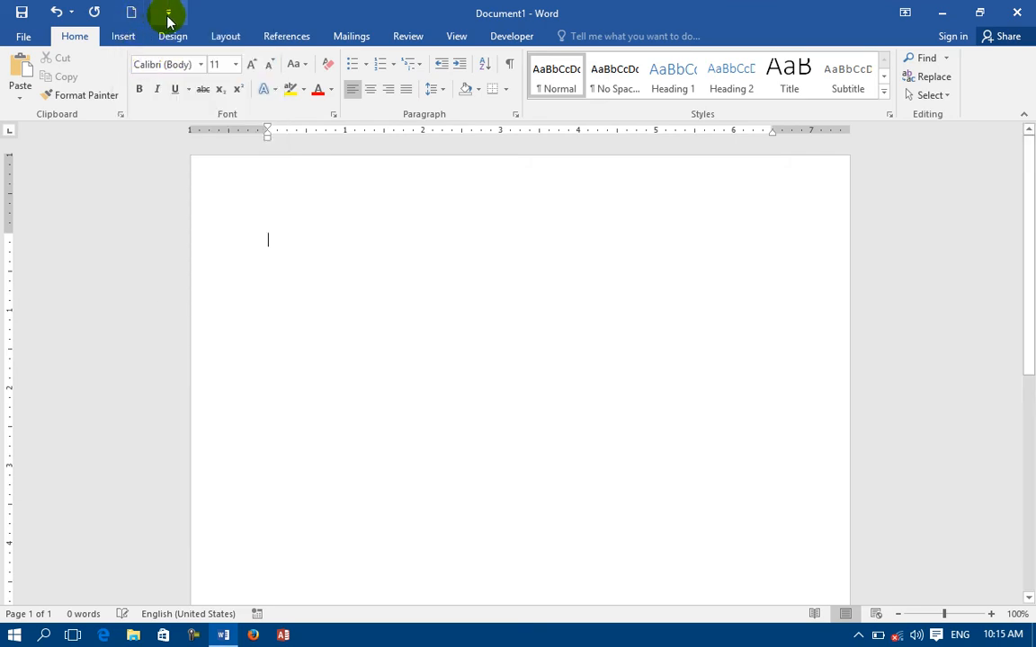
left_click(168, 14)
left_click(186, 75)
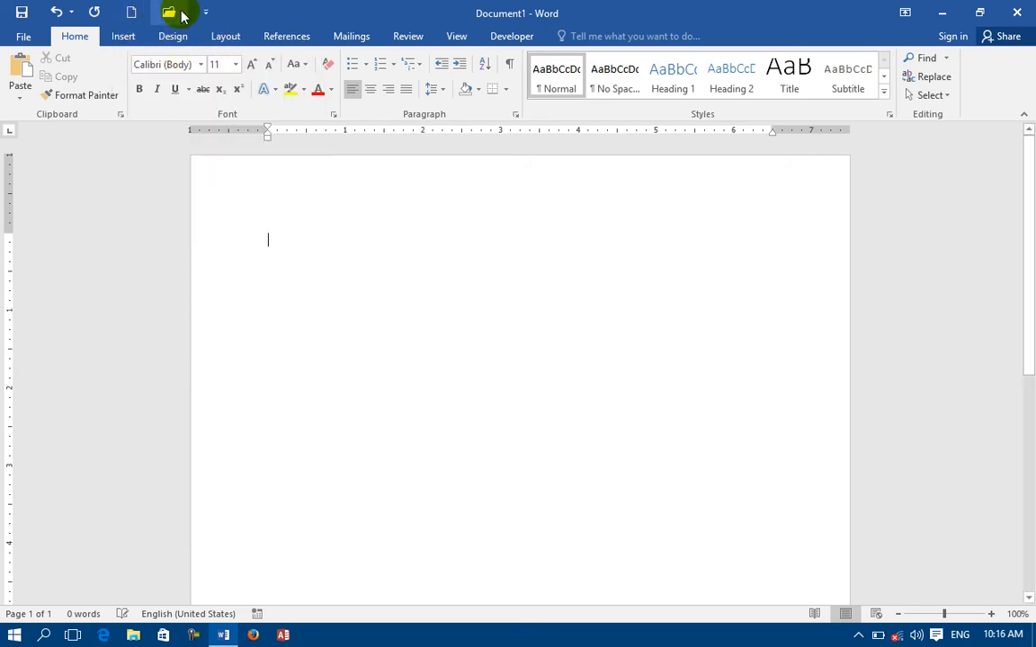
left_click(163, 13)
left_click(31, 34)
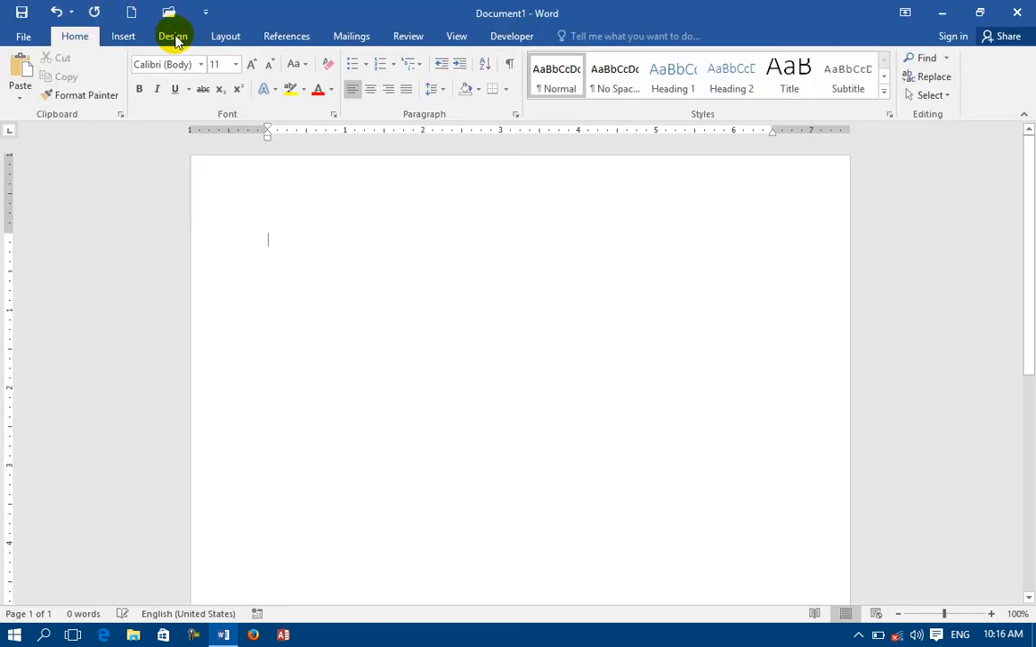
left_click(206, 12)
left_click(205, 115)
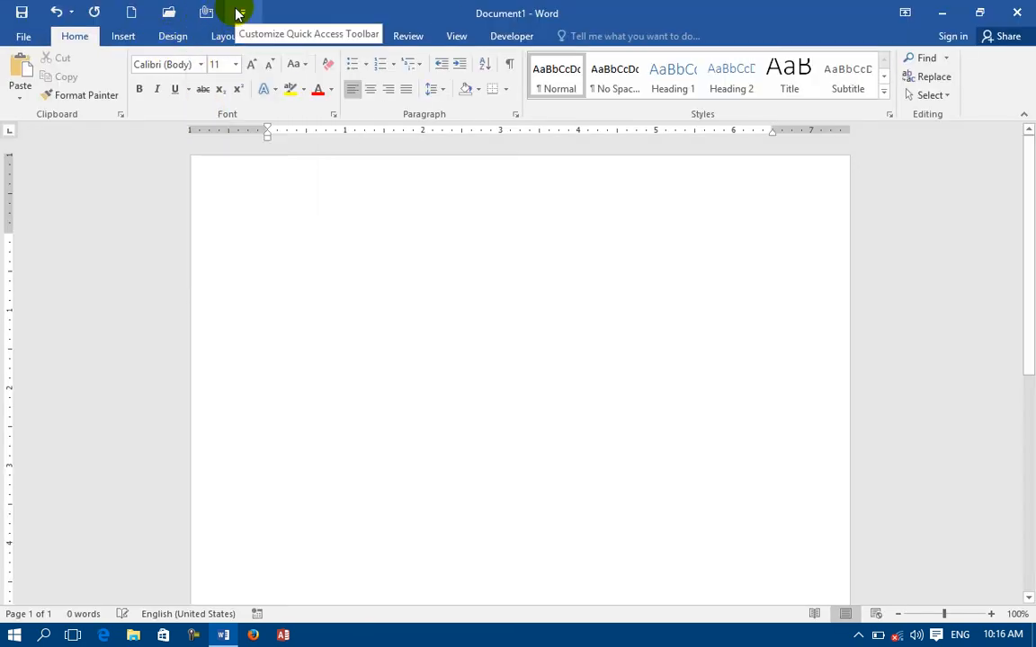
Add the popular commands from Accept Revision through Cut to the Quick Access Toolbar, directly after Save, using the Word options.
left_click(23, 36)
left_click(62, 402)
left_click(274, 244)
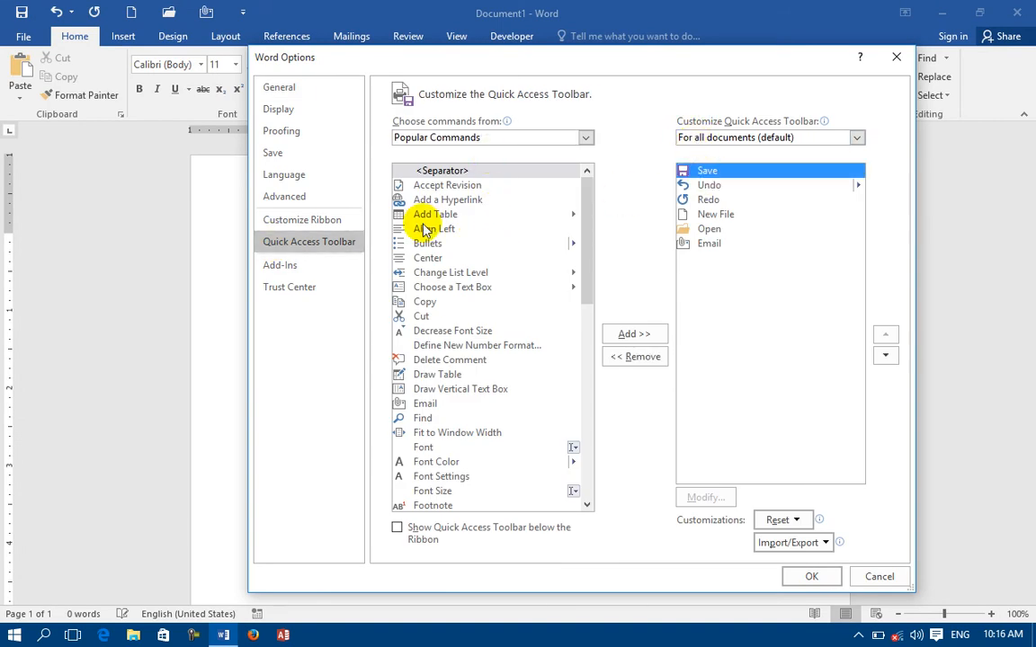
left_click(431, 186)
double_click(632, 338)
double_click(632, 338)
double_click(632, 338)
double_click(632, 338)
double_click(632, 338)
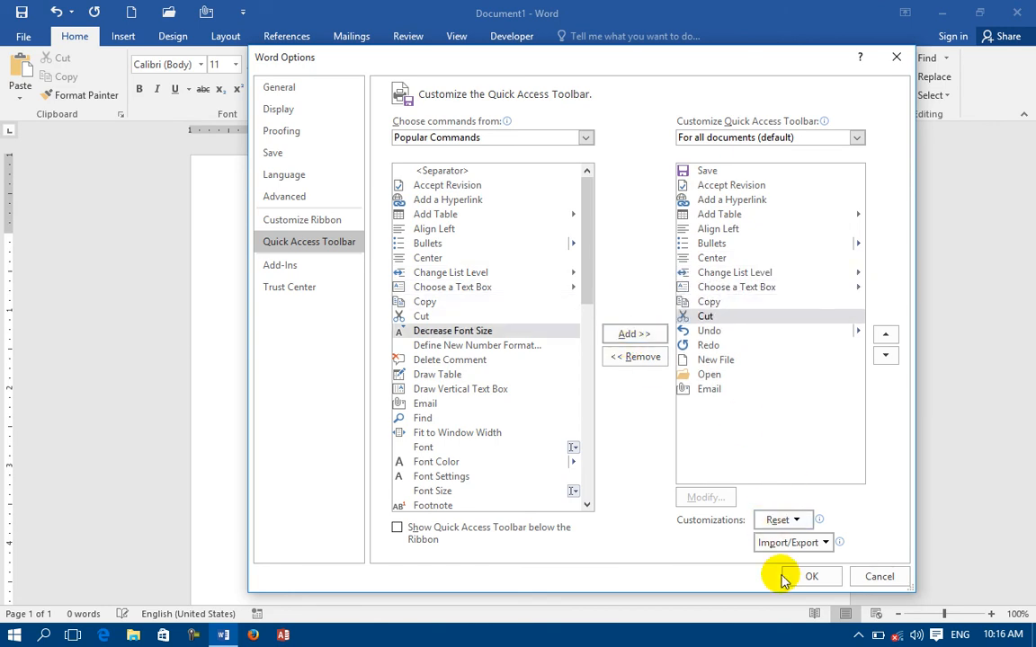
left_click(810, 577)
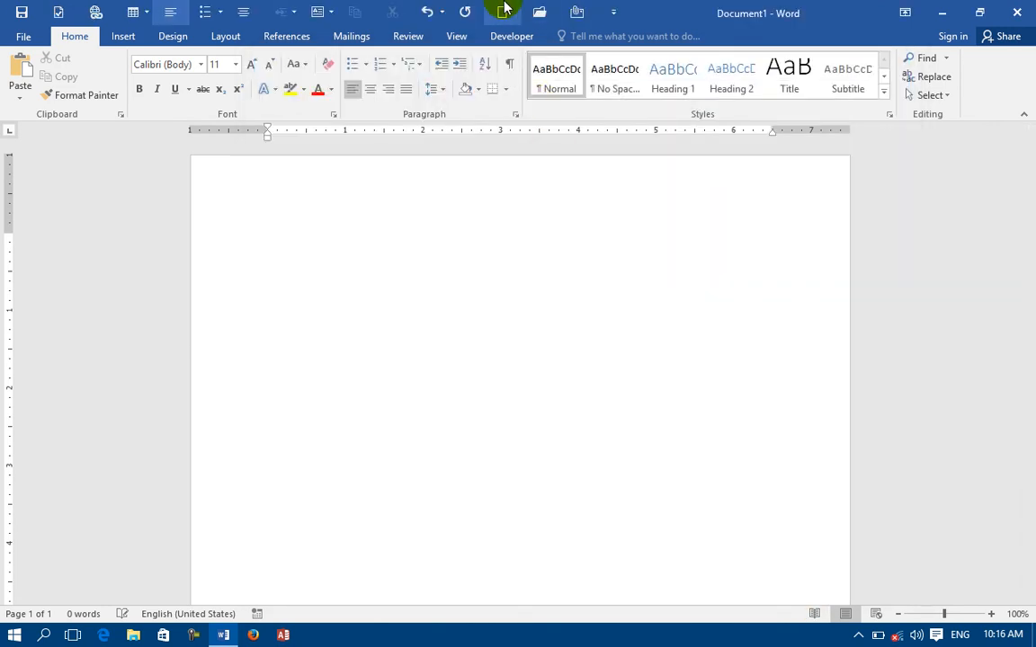
Reset all ribbon and Quick Access Toolbar customizations to their defaults from the Word options and confirm the reset.
left_click(613, 12)
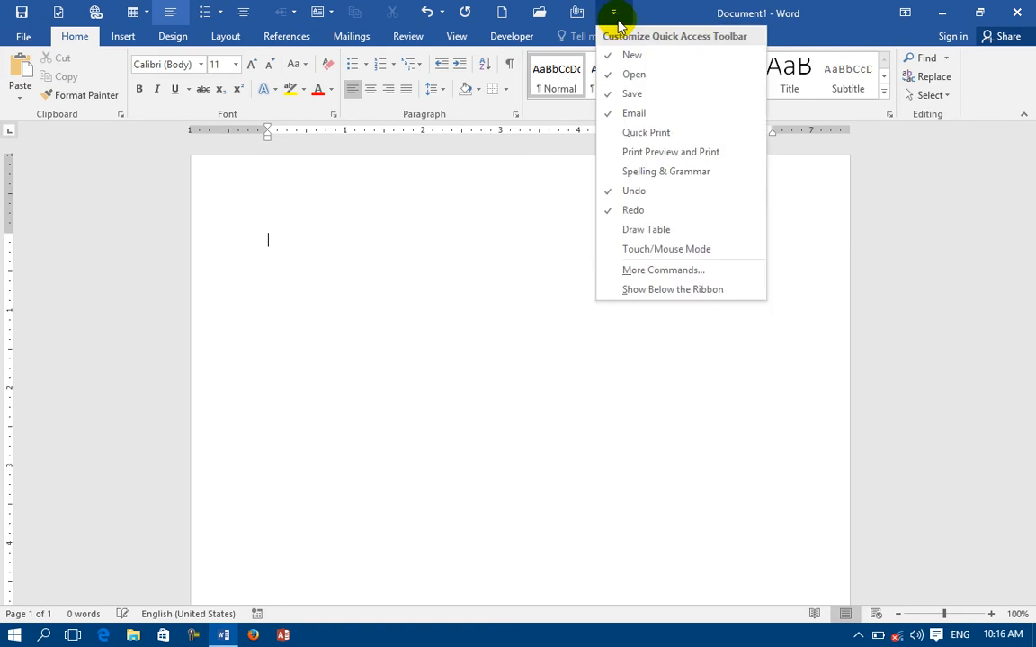
left_click(663, 270)
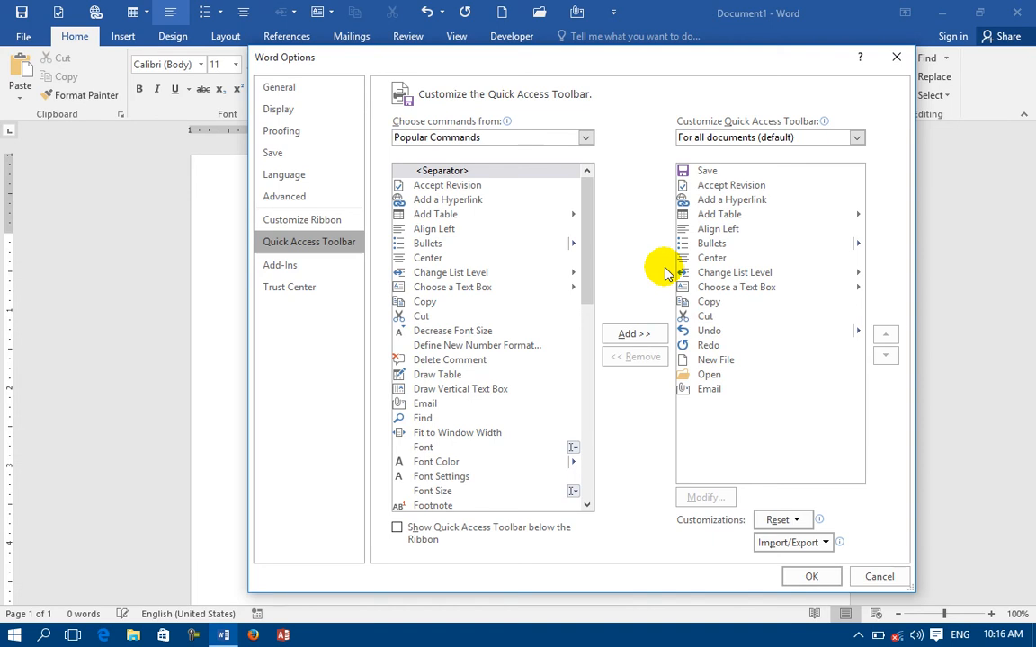
left_click(770, 527)
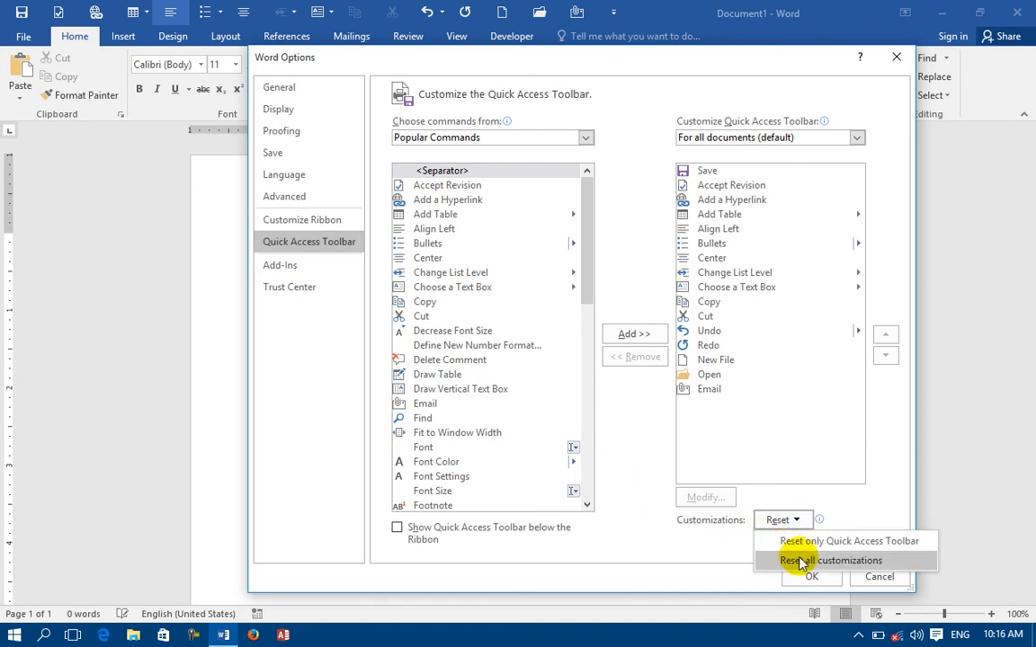
left_click(796, 560)
left_click(485, 365)
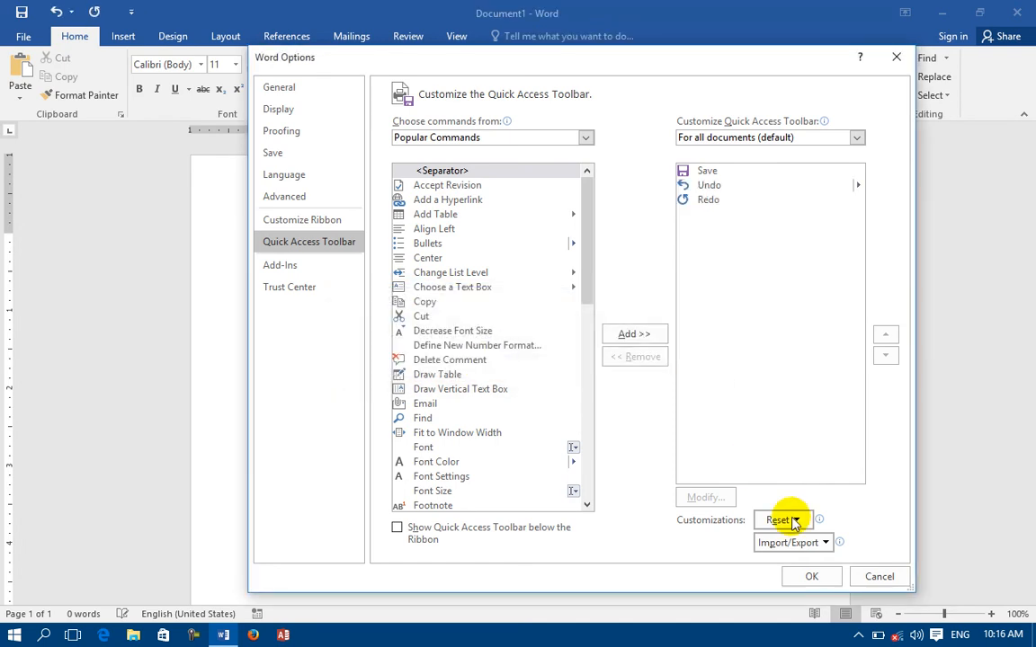
left_click(806, 578)
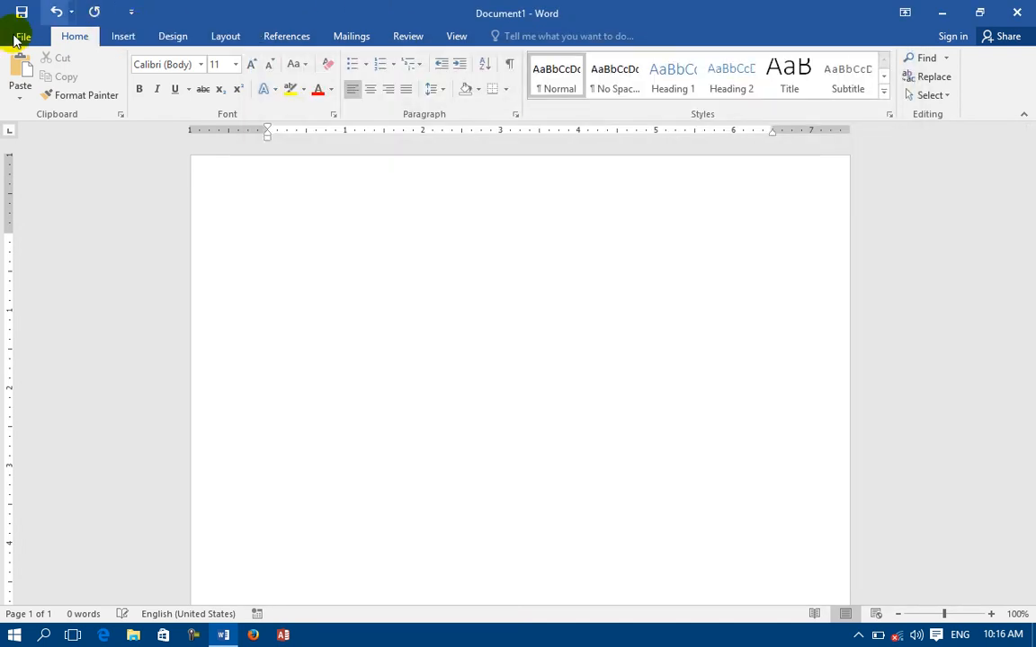
Show the Quick Access Toolbar below the ribbon and return it to its place above the ribbon.
left_click(131, 12)
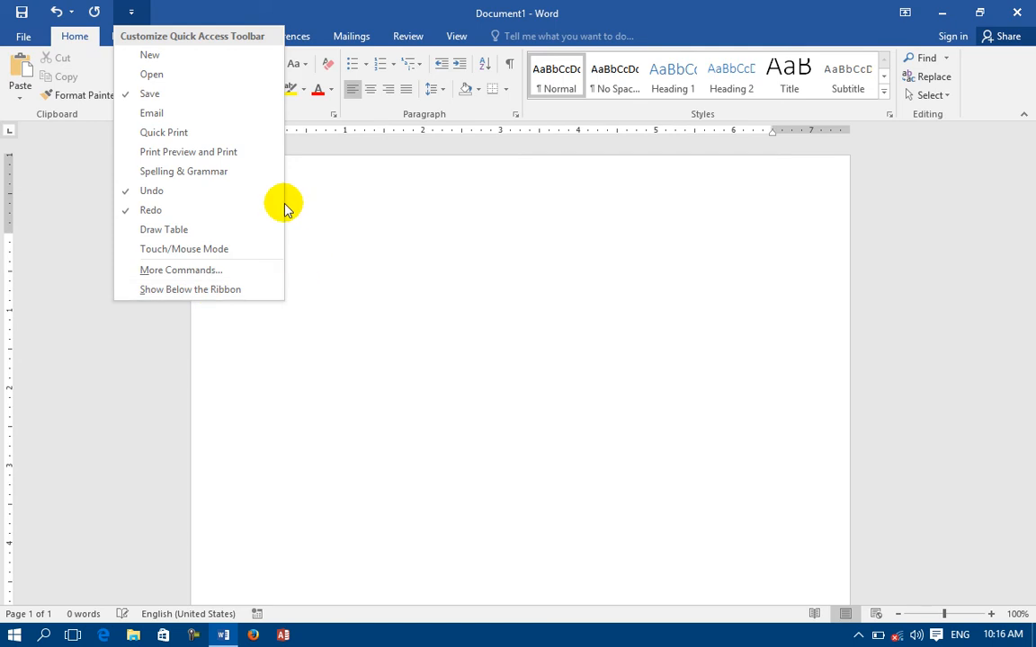
left_click(238, 290)
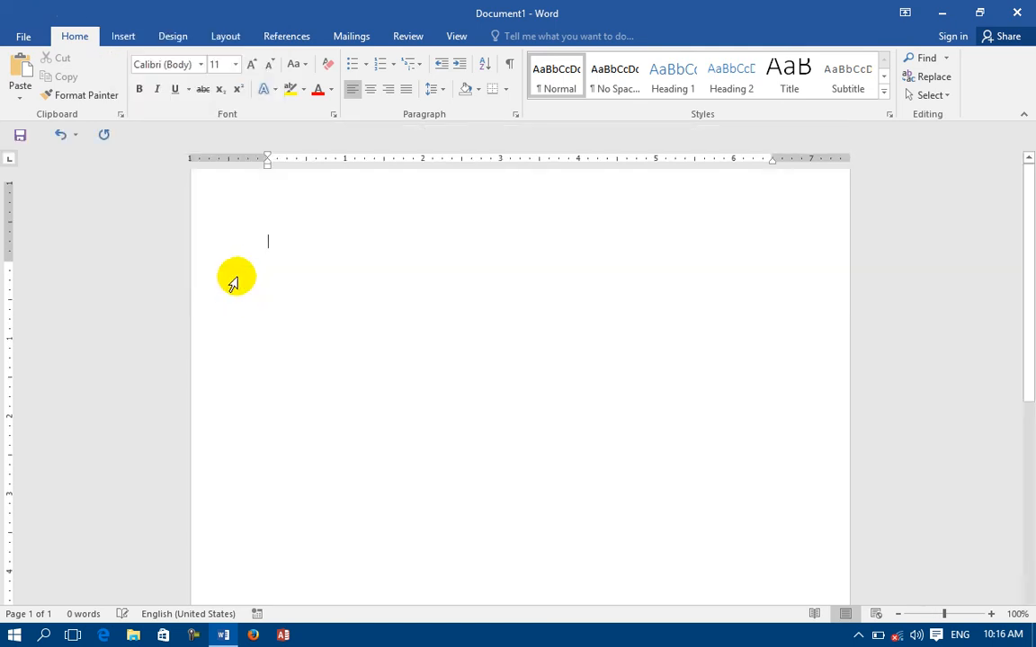
left_click(112, 136)
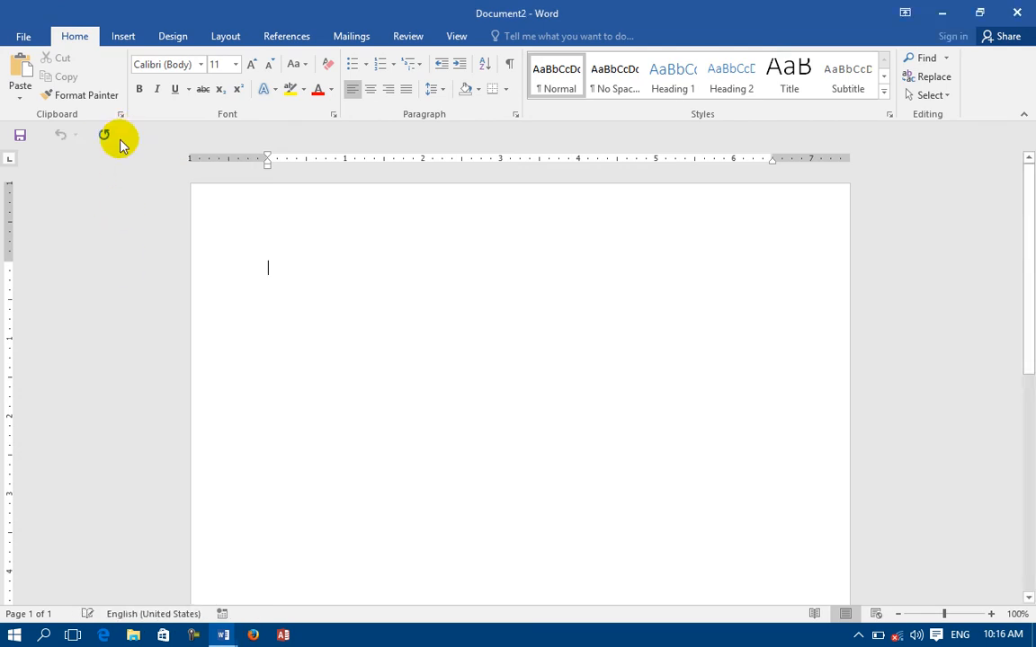
left_click(103, 134)
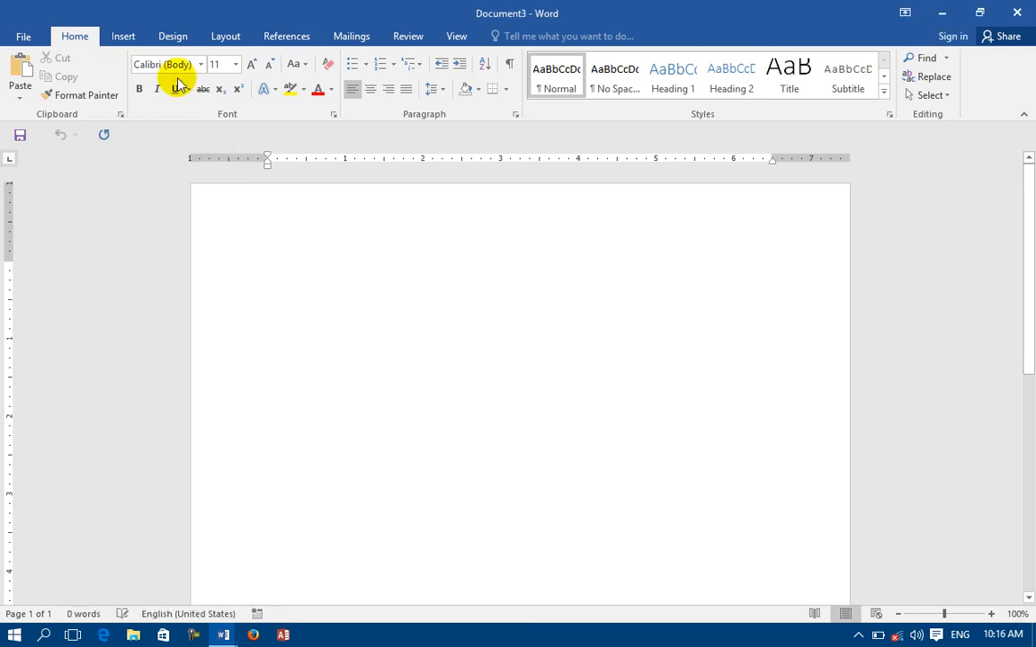
left_click(146, 136)
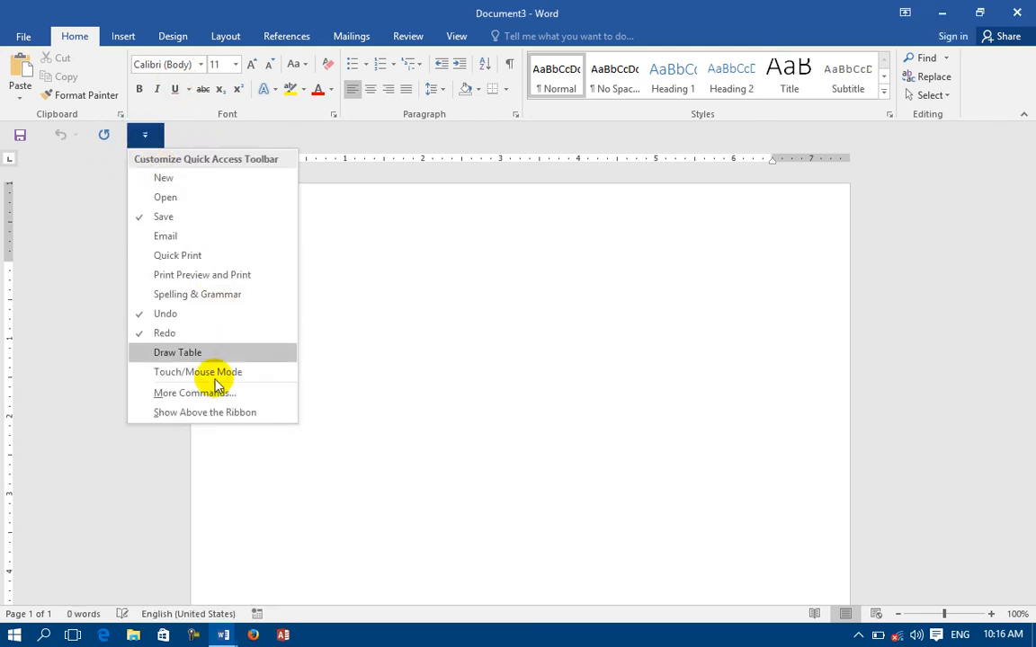
left_click(205, 413)
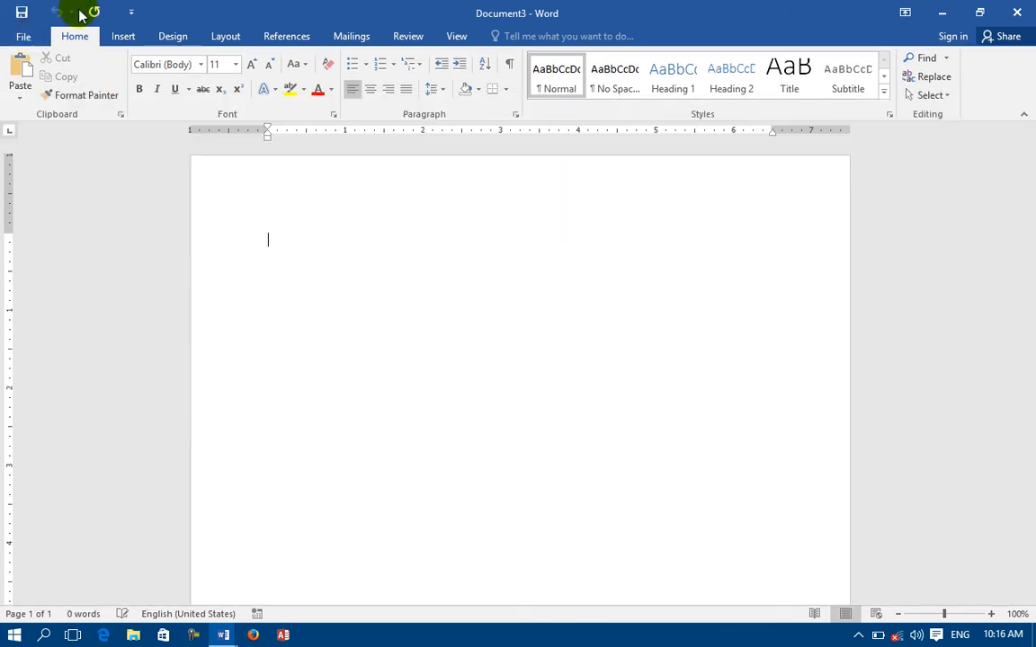
Examine the Quick Access Toolbar page of the Word options for the setting that shows the toolbar below the ribbon.
left_click(131, 11)
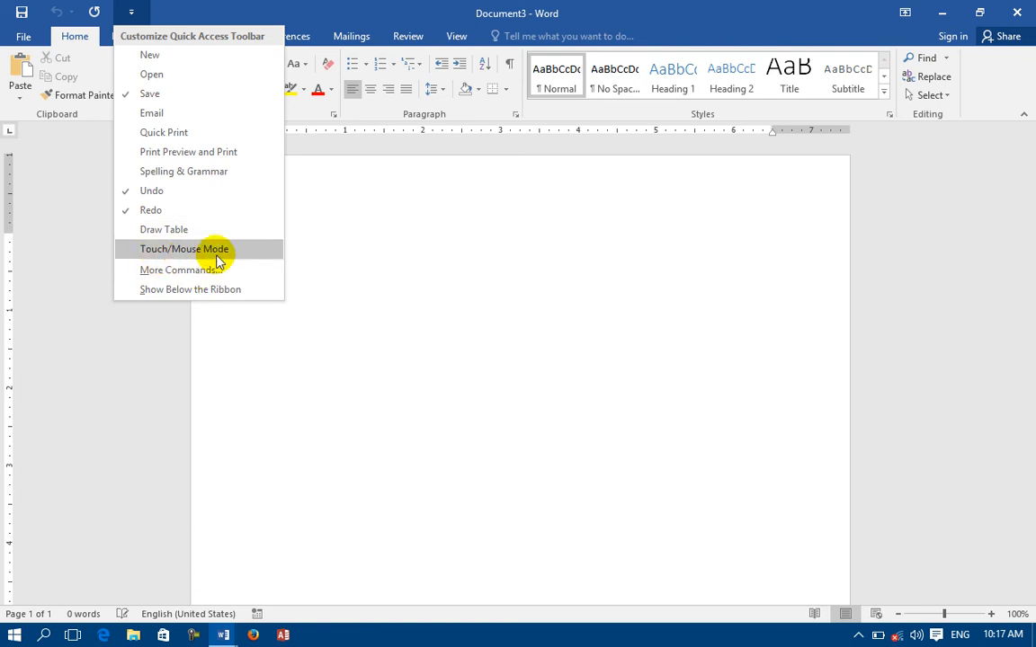
left_click(216, 340)
left_click(23, 36)
left_click(37, 399)
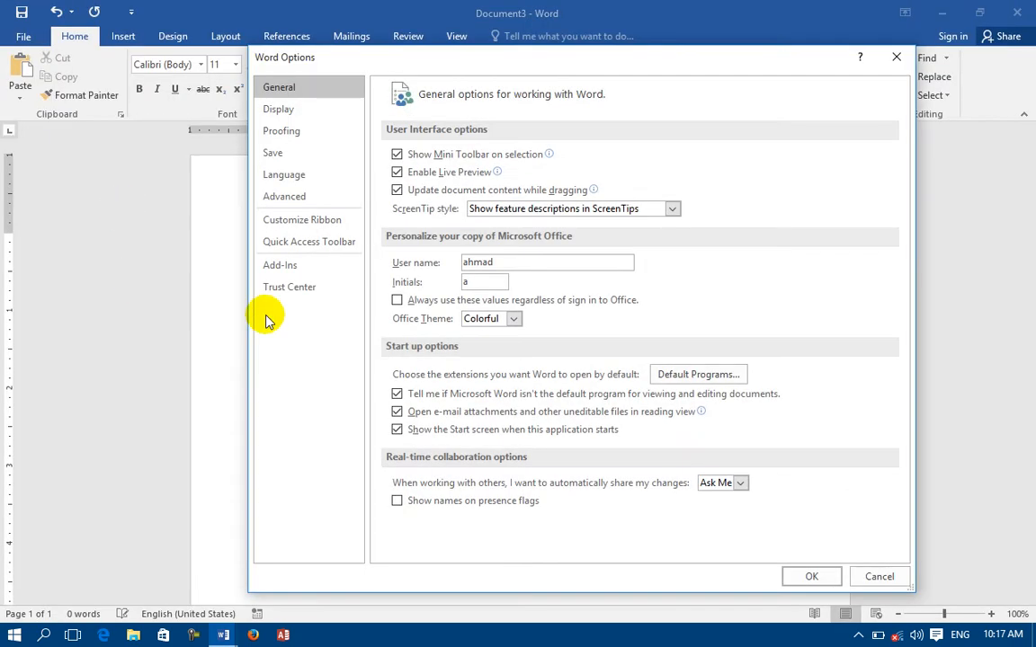
left_click(280, 247)
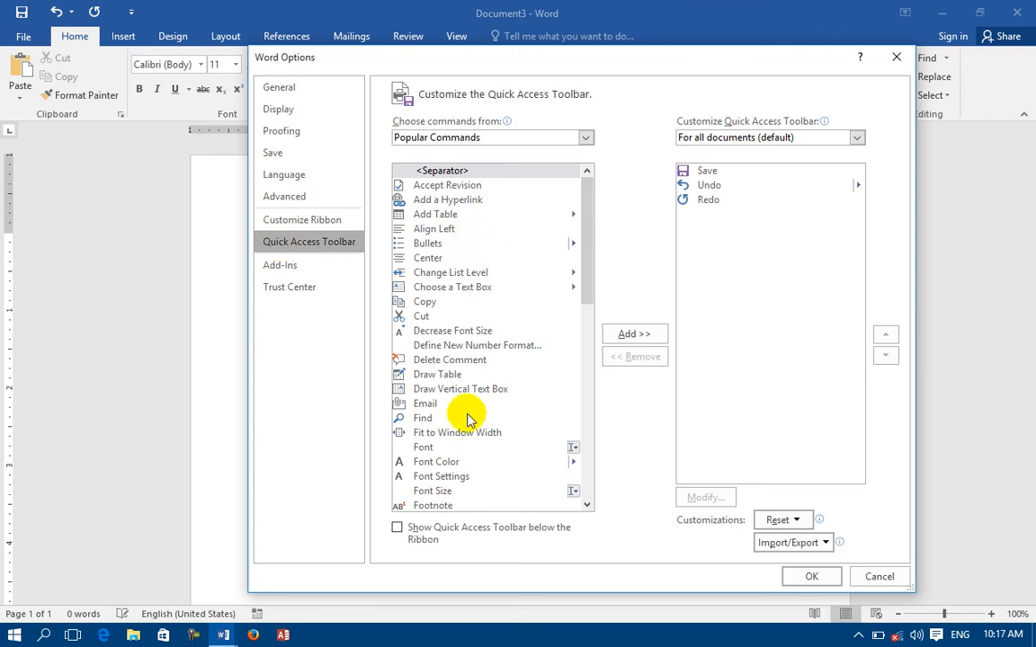
left_click(426, 534)
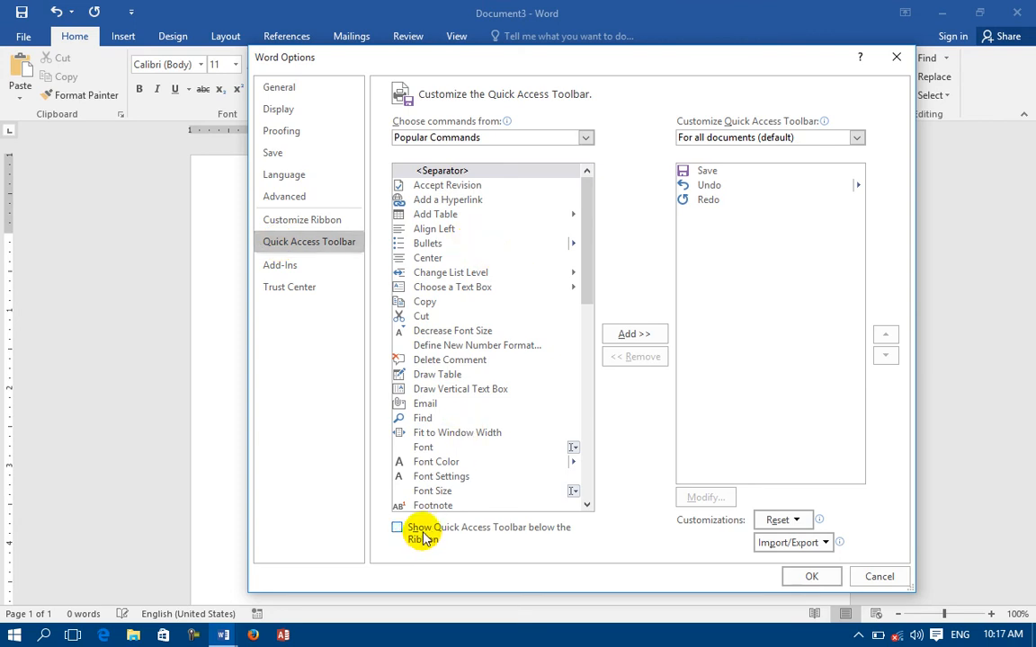
Review the Add-Ins options page, inspecting the details of Instant Messaging Contacts (English) and OneNote Notes about Word Documents.
left_click(281, 268)
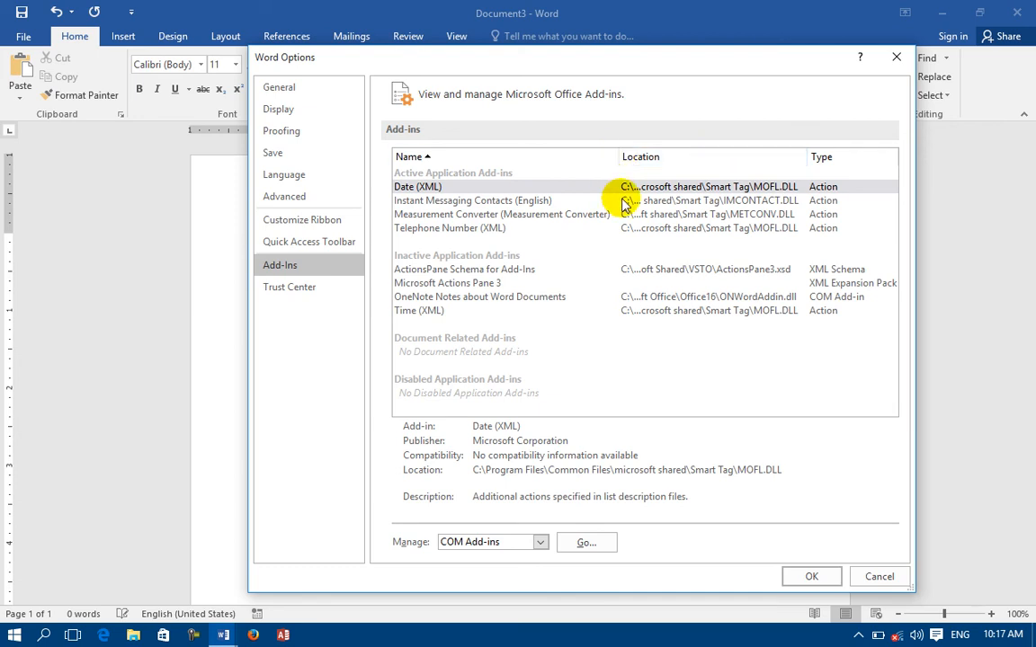
left_click(534, 201)
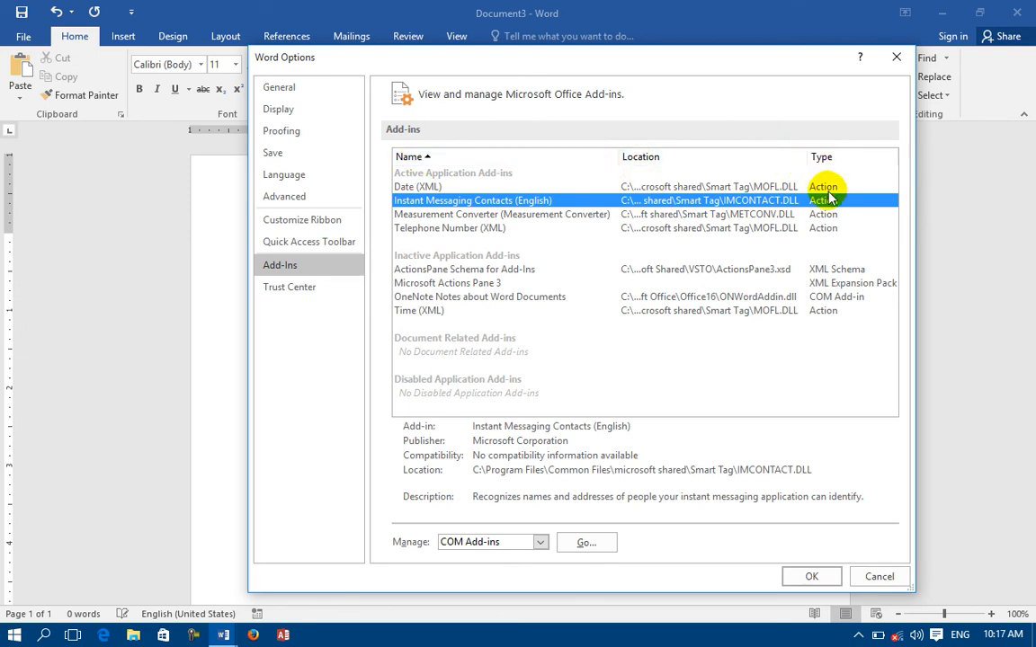
left_click(832, 310)
left_click(831, 299)
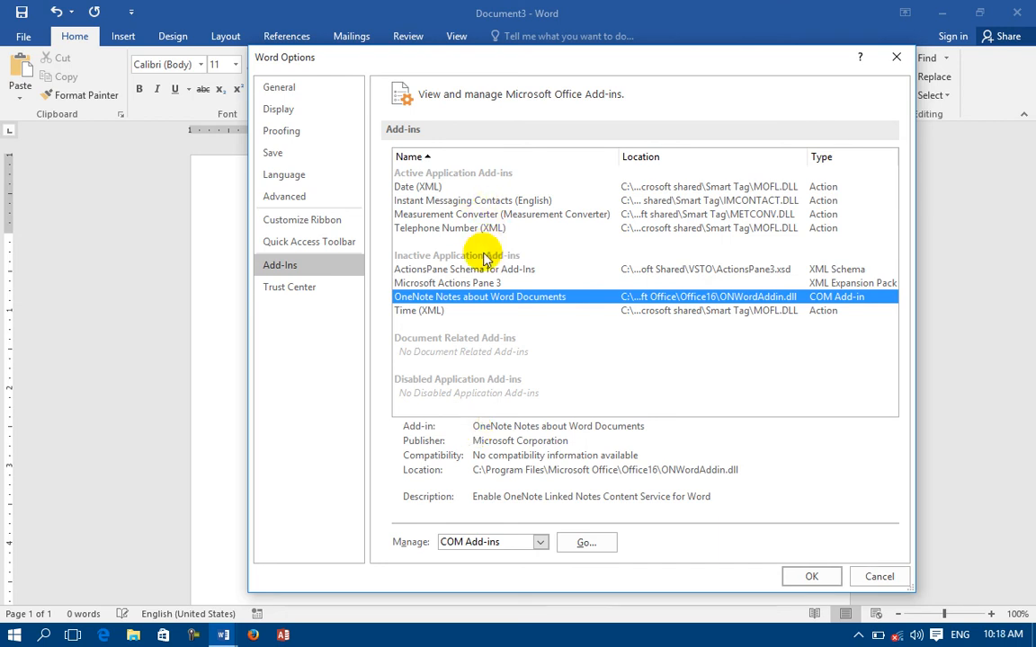
View the Templates management dialog from the Add-Ins options and close it without changes.
left_click(535, 542)
left_click(477, 479)
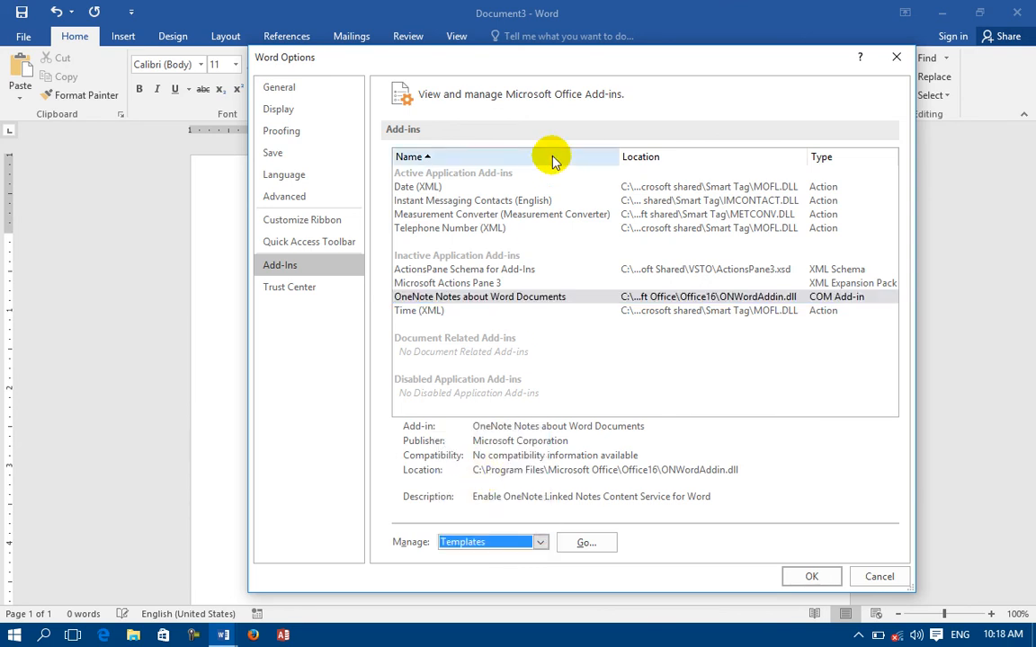
left_click(583, 543)
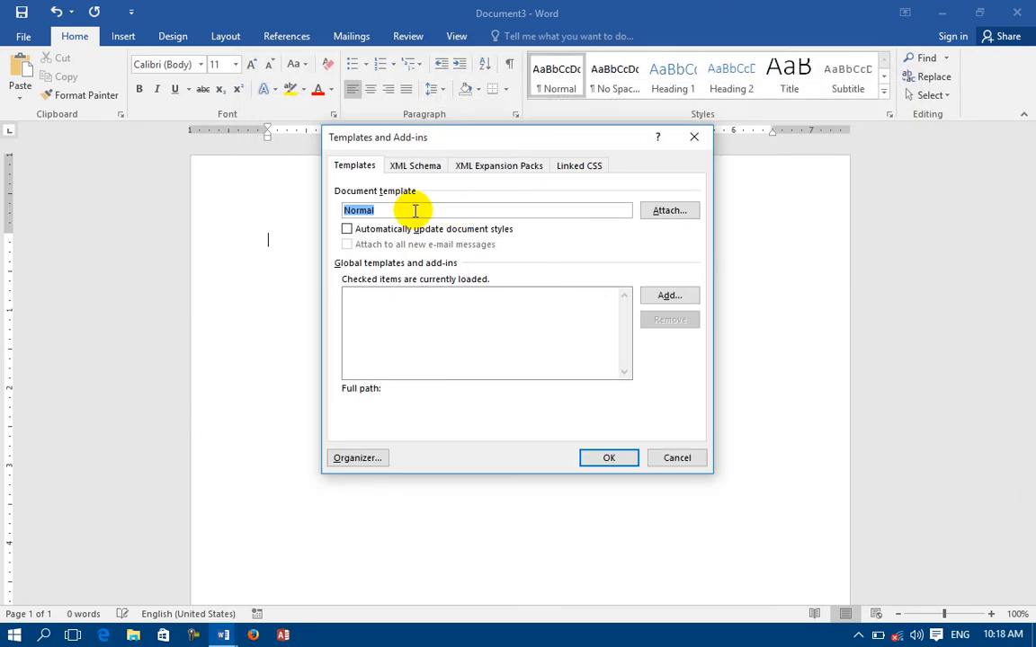
left_click(692, 135)
Return to the Add-Ins options, check the Disabled Items list and close it.
left_click(23, 37)
left_click(72, 403)
left_click(274, 265)
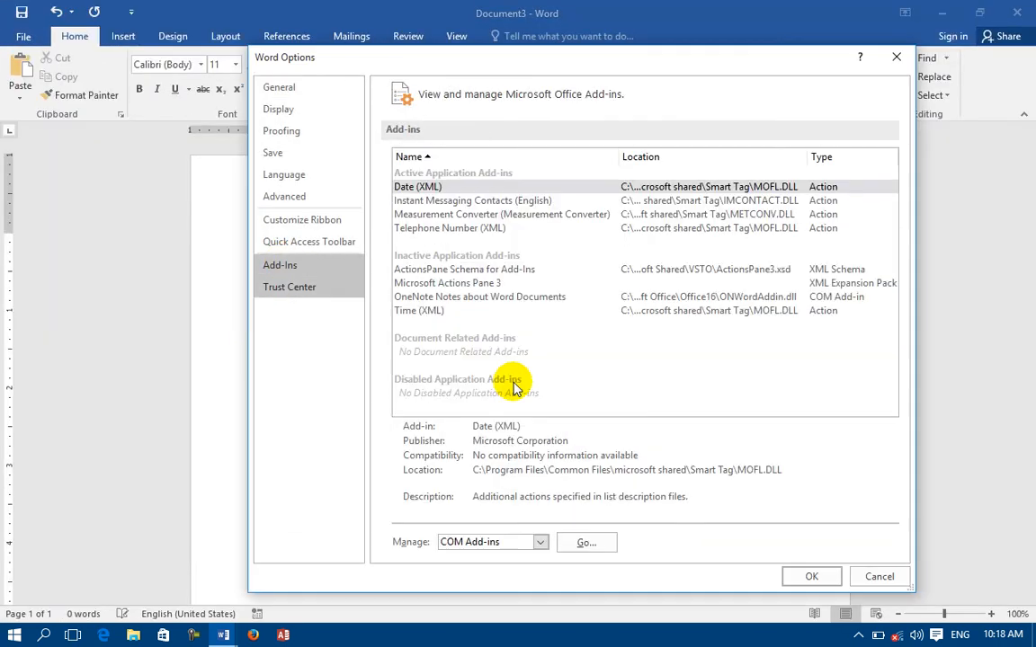
left_click(541, 542)
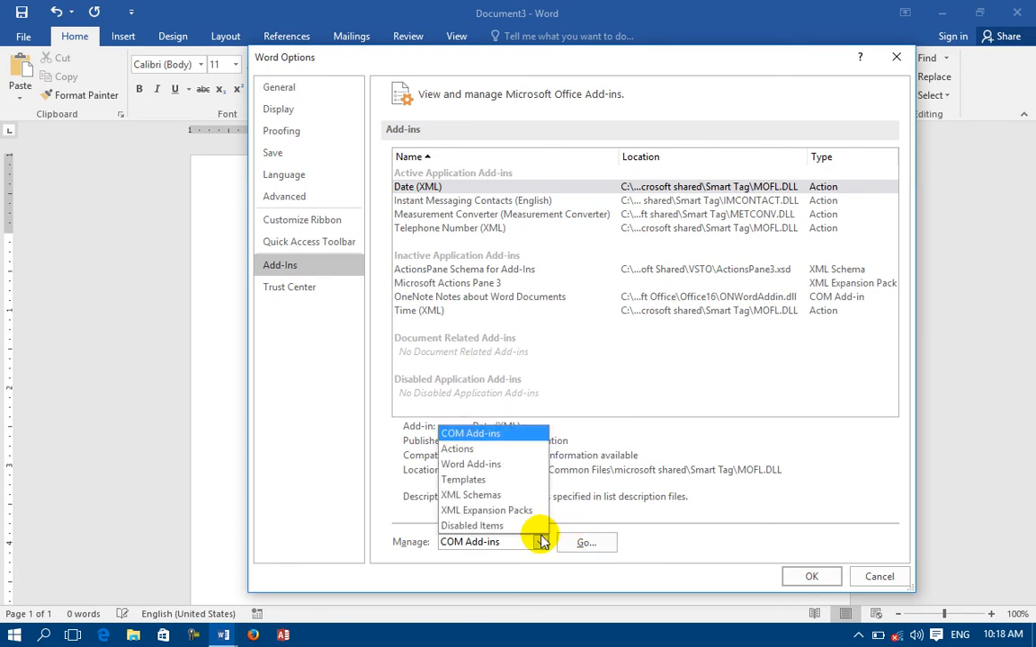
left_click(481, 527)
left_click(586, 542)
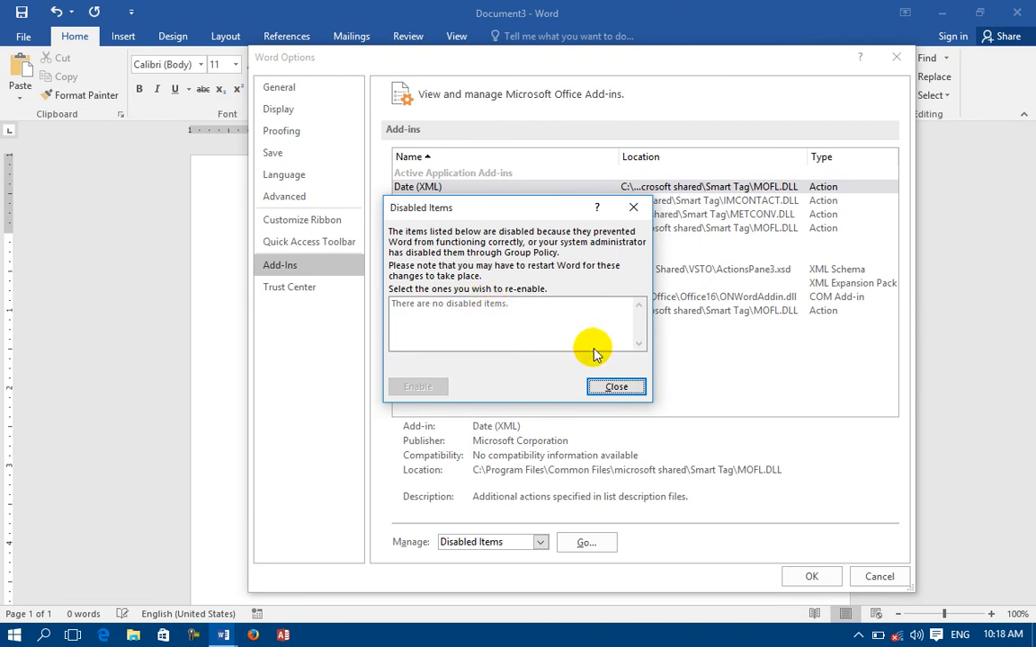
left_click(597, 386)
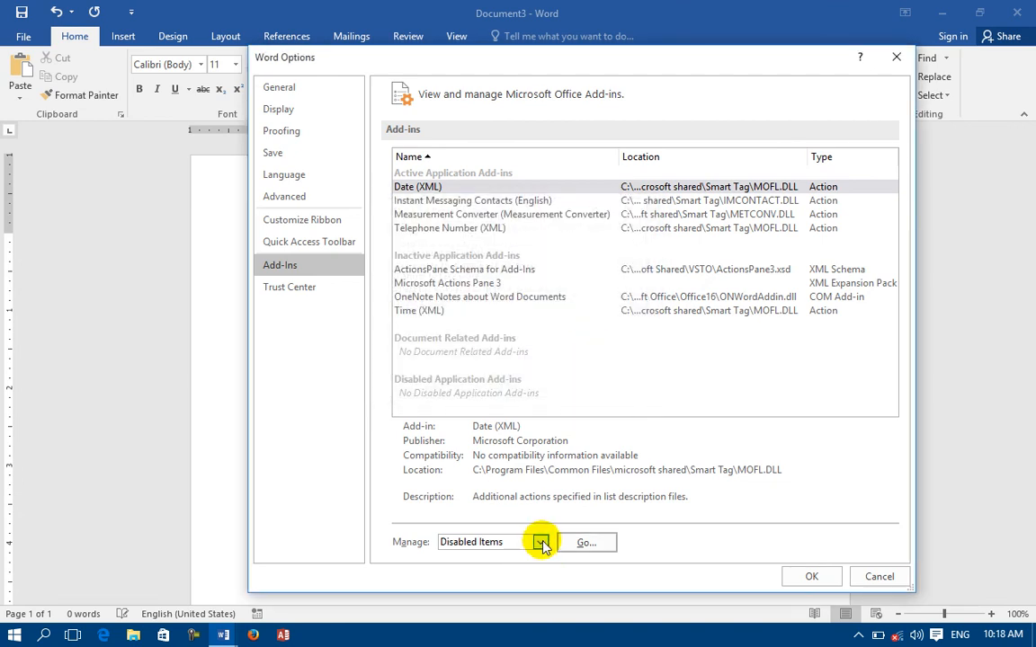
View the additional Actions settings from the Add-Ins options and cancel without changes.
left_click(539, 542)
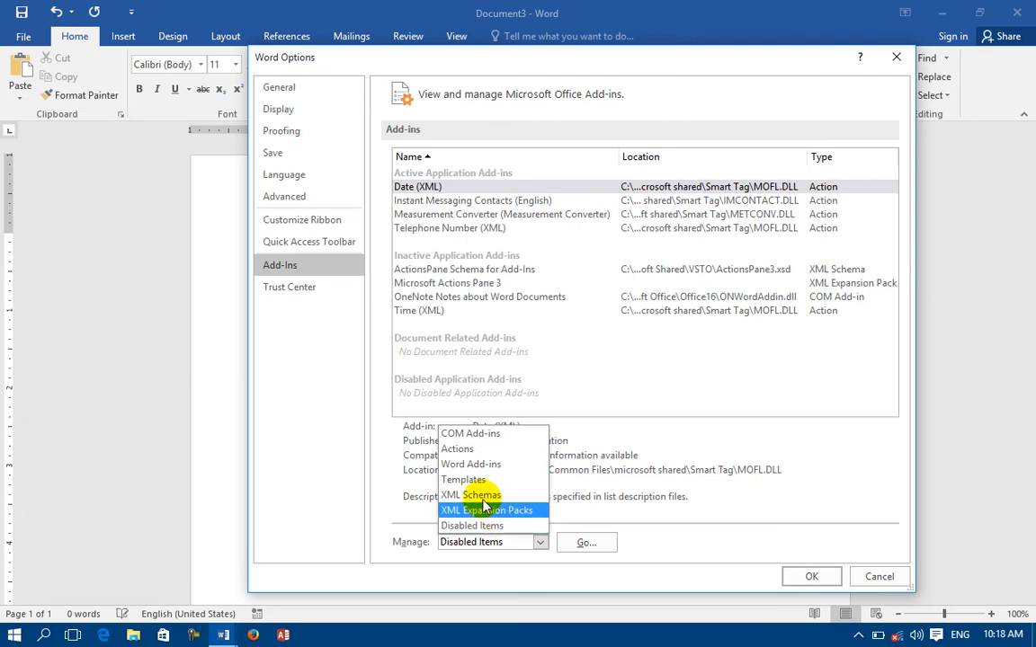
left_click(456, 448)
left_click(585, 543)
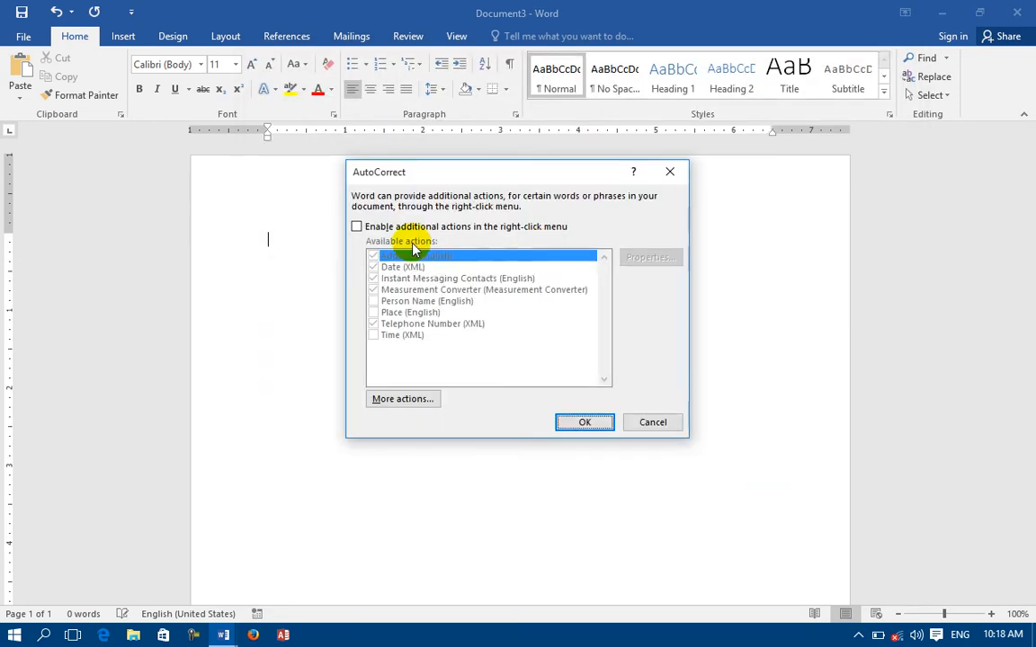
left_click(647, 419)
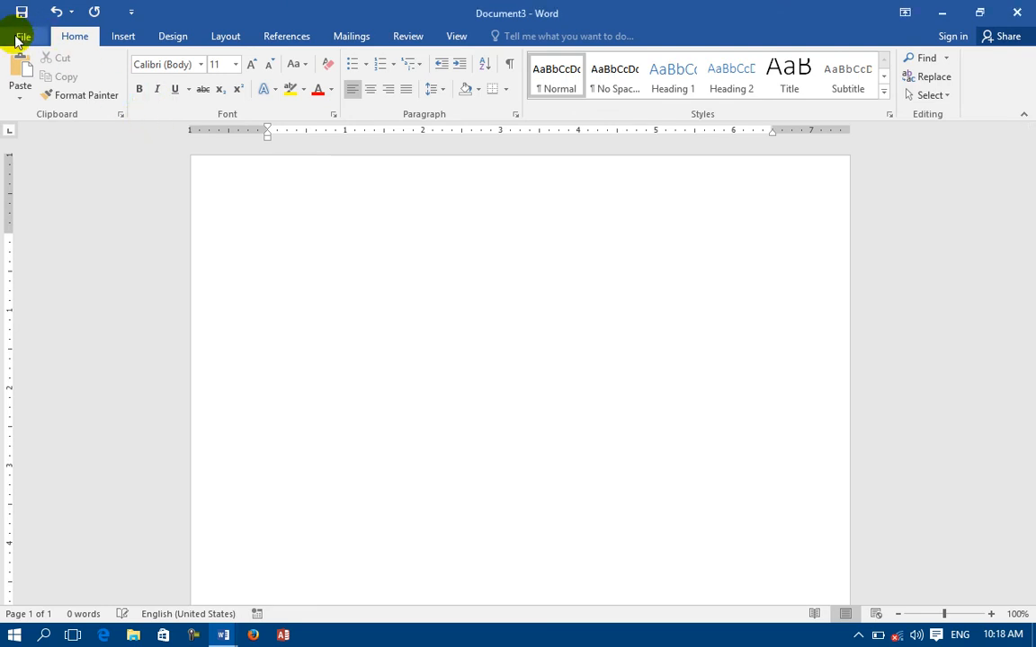
View the Trust Center page of the Word options and close the options.
left_click(20, 36)
left_click(38, 403)
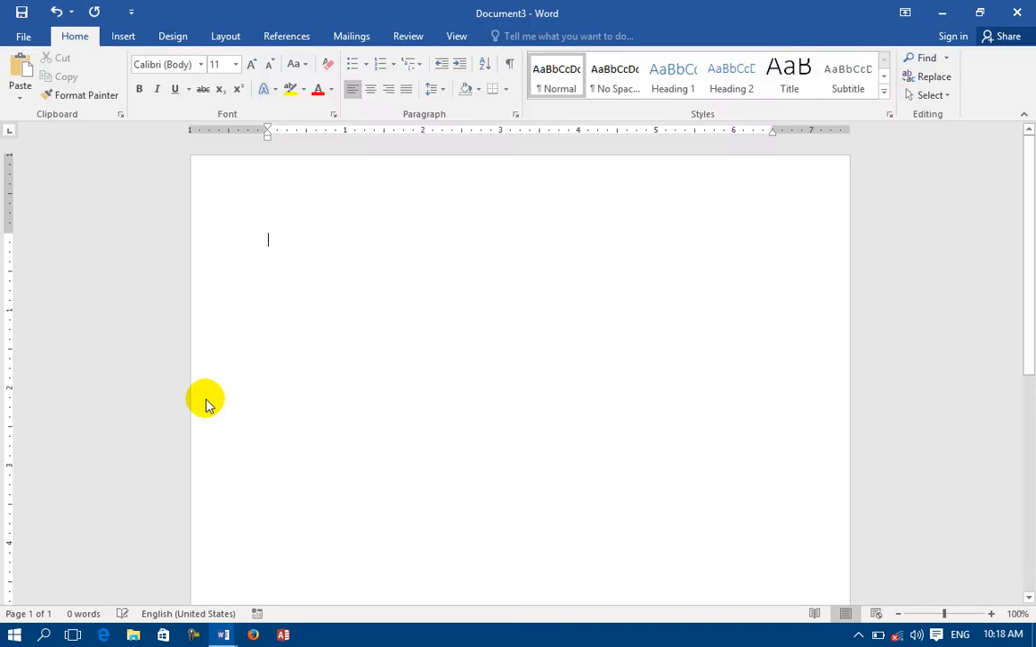
left_click(293, 284)
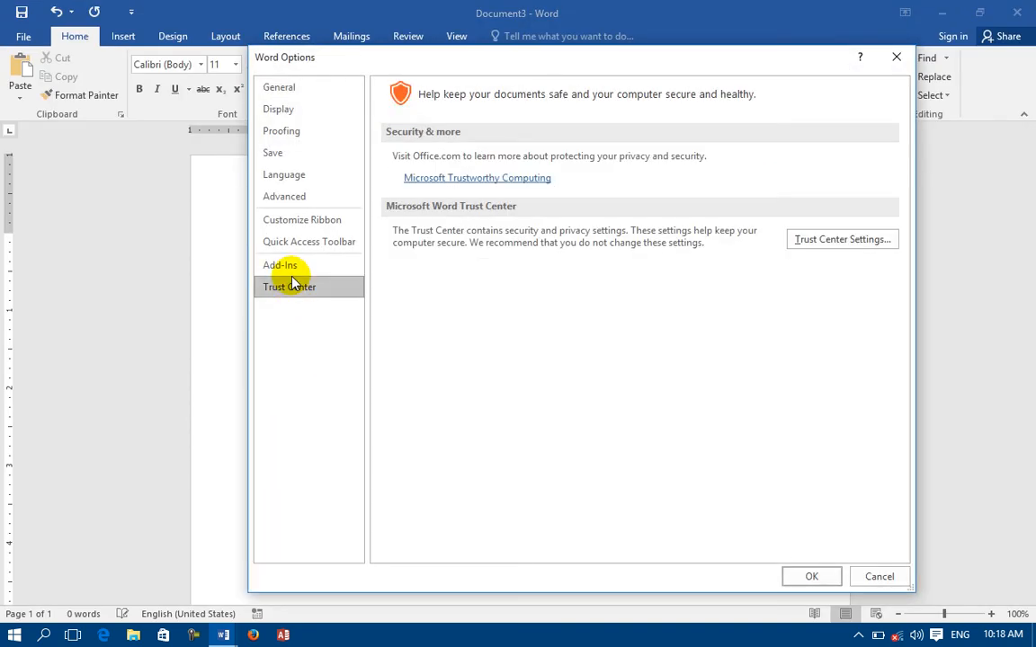
left_click(811, 576)
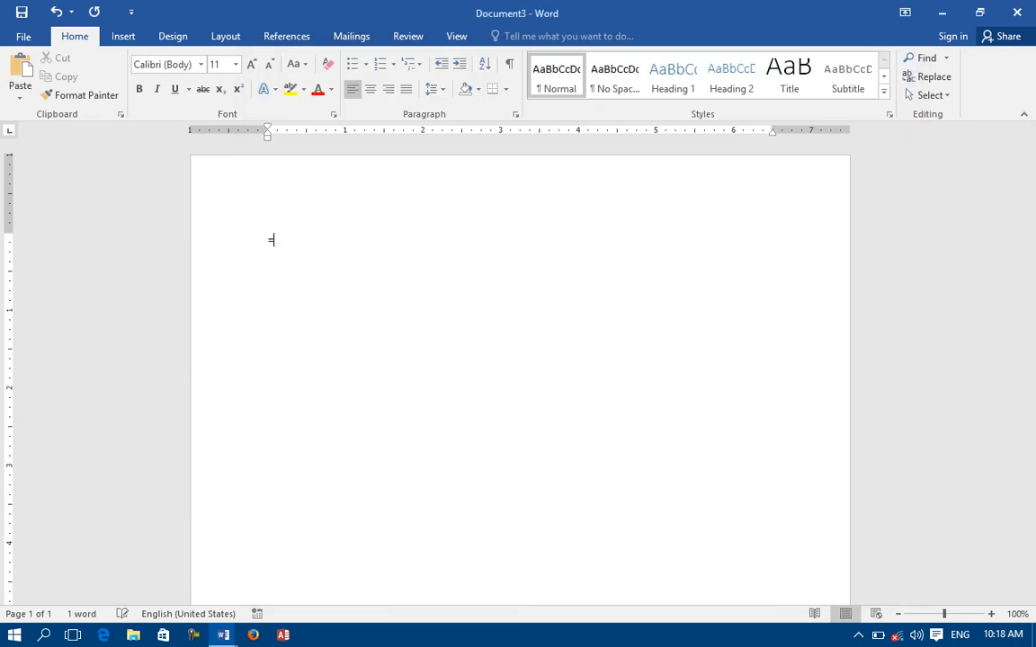
Generate sample paragraphs in the blank document with =rand() and append a copy of that text starting from "eo provides".
type("=rand()")
key("Return")
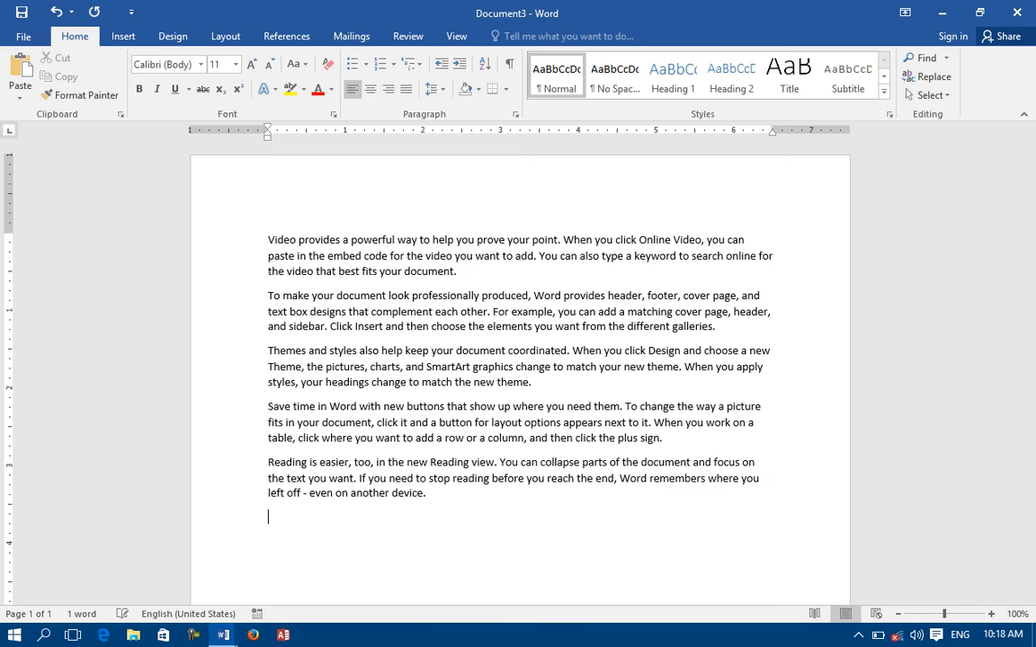
type("eo provides a powerful way to help you prove your point. When you click Online Video, you can paste in the embed code for the video you want to add. You can also type a keyword to search online for the video that best fits your document. To make your document look professionally produced, Word provides header, footer, cover page, and text box designs that complement each other. For example, you can add a matching cover page, header, and sidebar. Click Insert and then choose the elements you want from the different galleries. Themes and styles also help keep your document coordinated. When you click Design and choose a new Theme, the pictures, charts, and SmartArt graphics change to match your new theme. When you apply styles, your headings change to match the new theme. Save time in Word with new buttons that show up where you need them. To change the way a picture fits in your document, click it and a button for layout options appears next to it. When you work on a table, click where you want to add a row or a column, and then click the plus sign. Reading is easier, too, in the new Reading view. You can collapse parts of the document and focus on the text you want. If you need to stop reading before you reach the end, Word remembers where you left off - even on another device.")
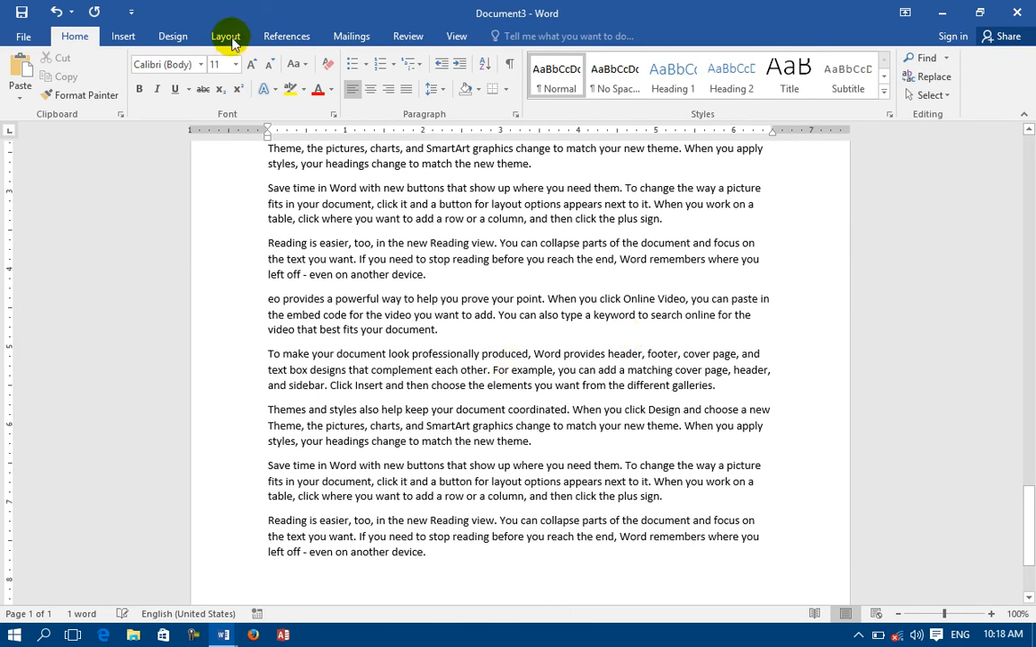
Save the document to the Desktop as a Word document named asad.
left_click(23, 36)
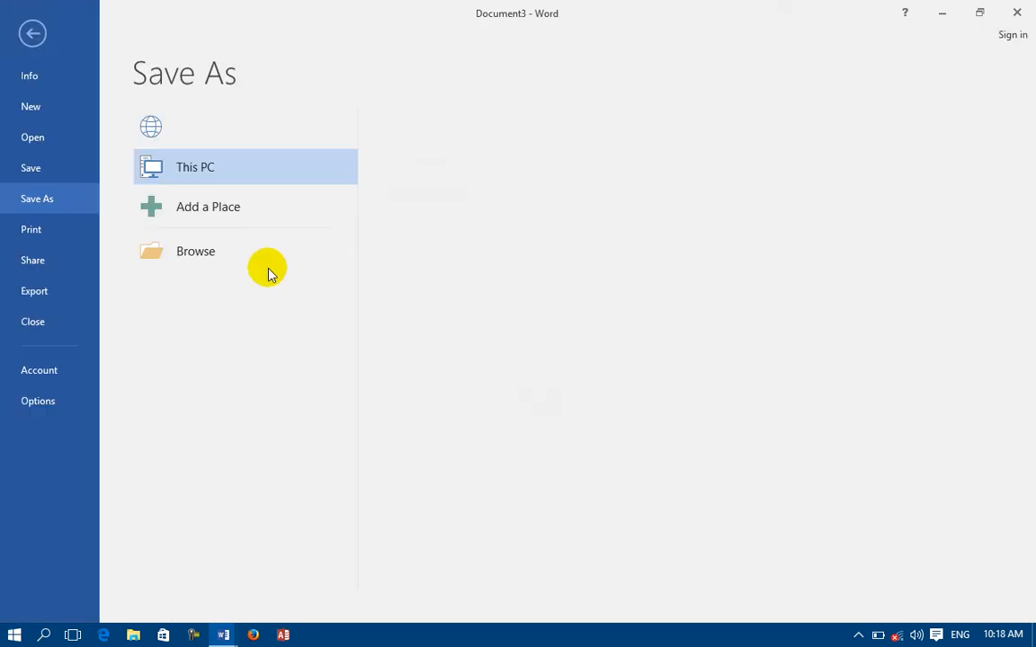
left_click(419, 146)
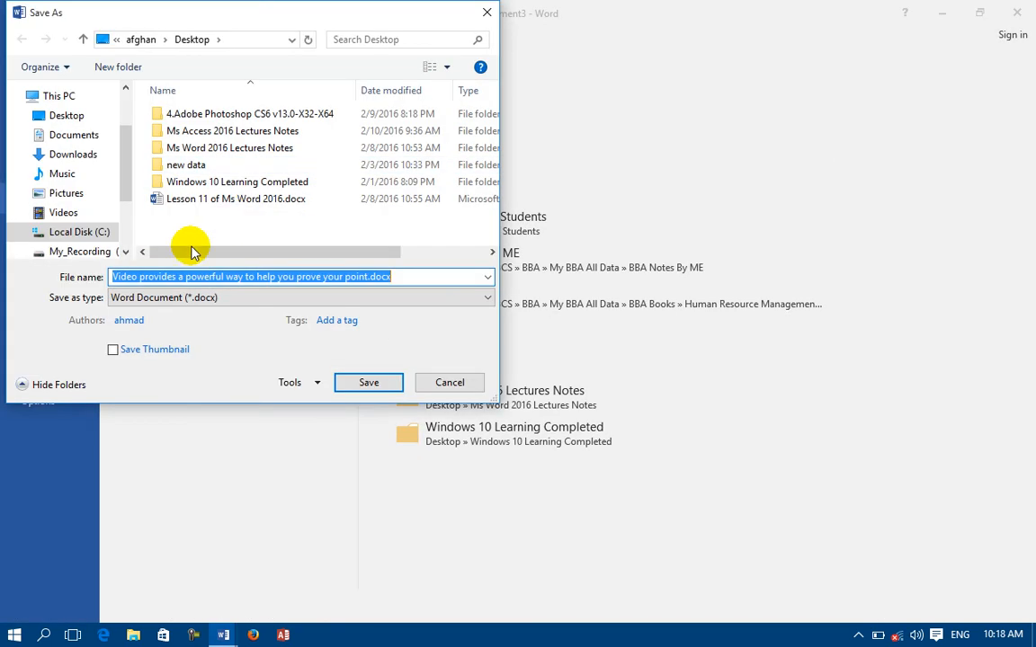
type("asad")
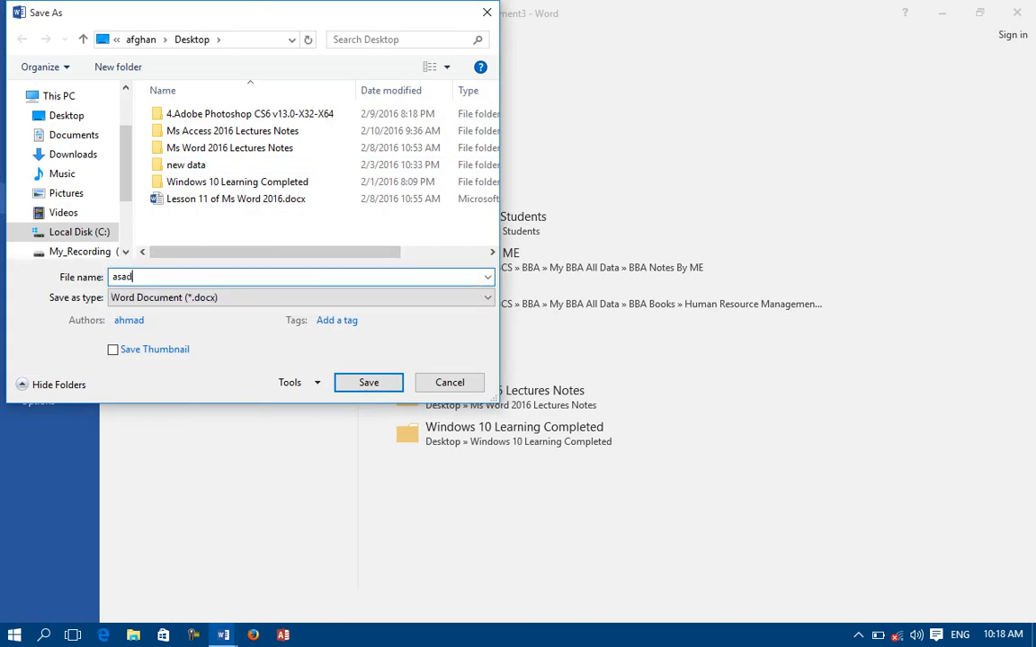
key("Return")
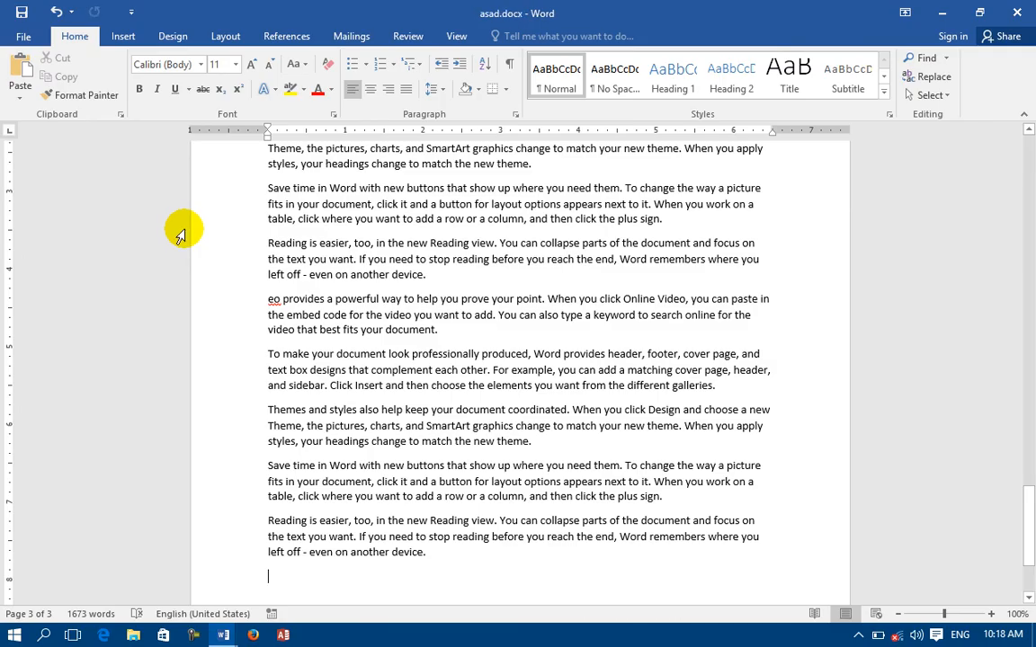
Open the Trust Center settings from the Word options and view the Trusted Publishers list, reversing its Issued To sort order.
left_click(25, 38)
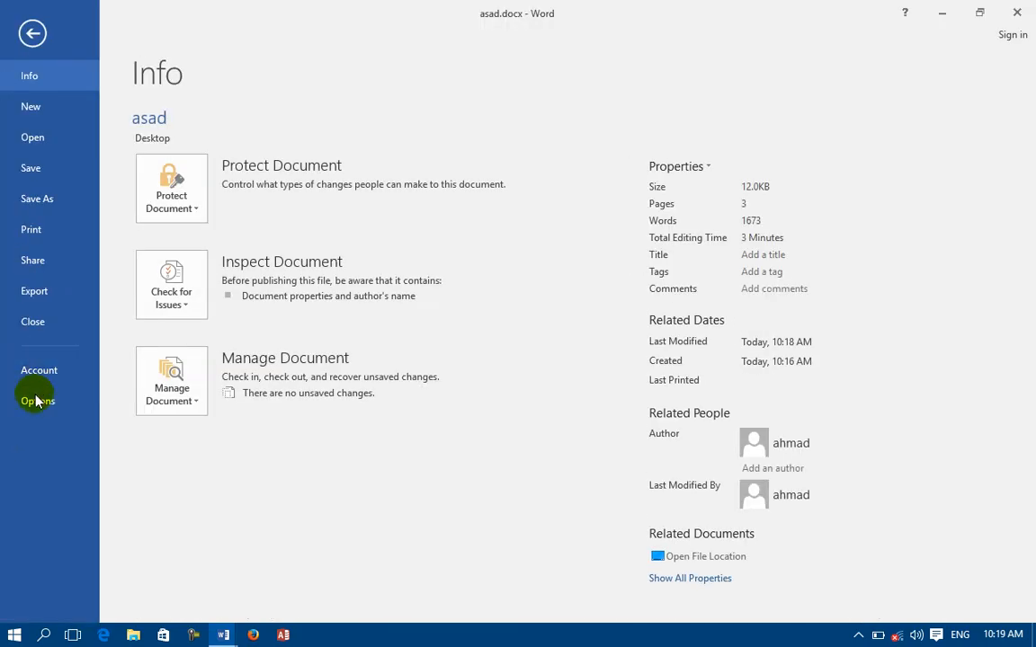
key("Escape")
left_click(299, 287)
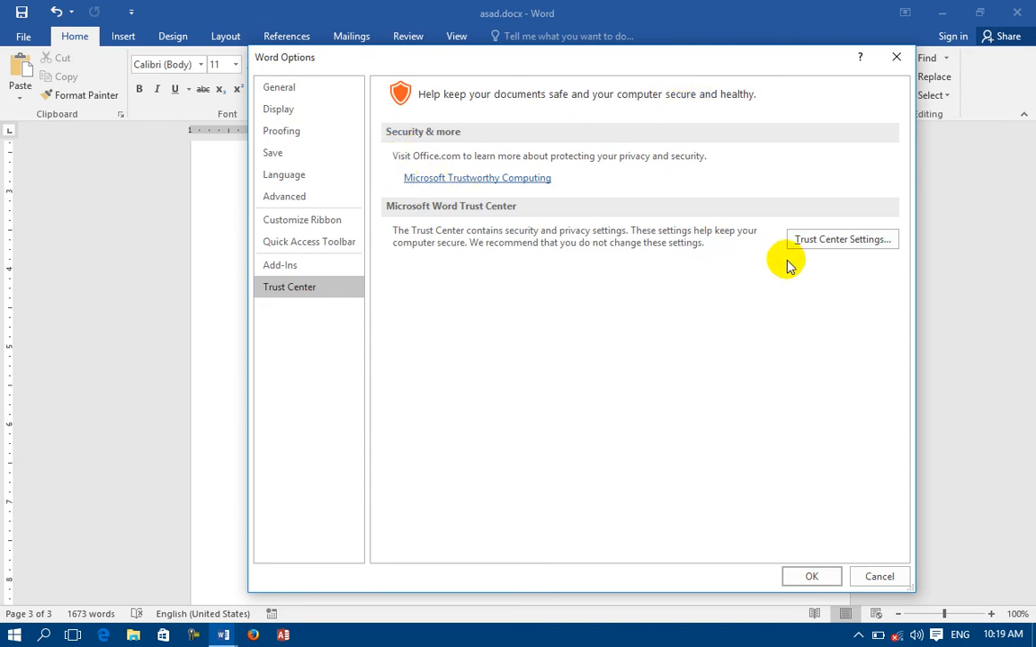
left_click(840, 244)
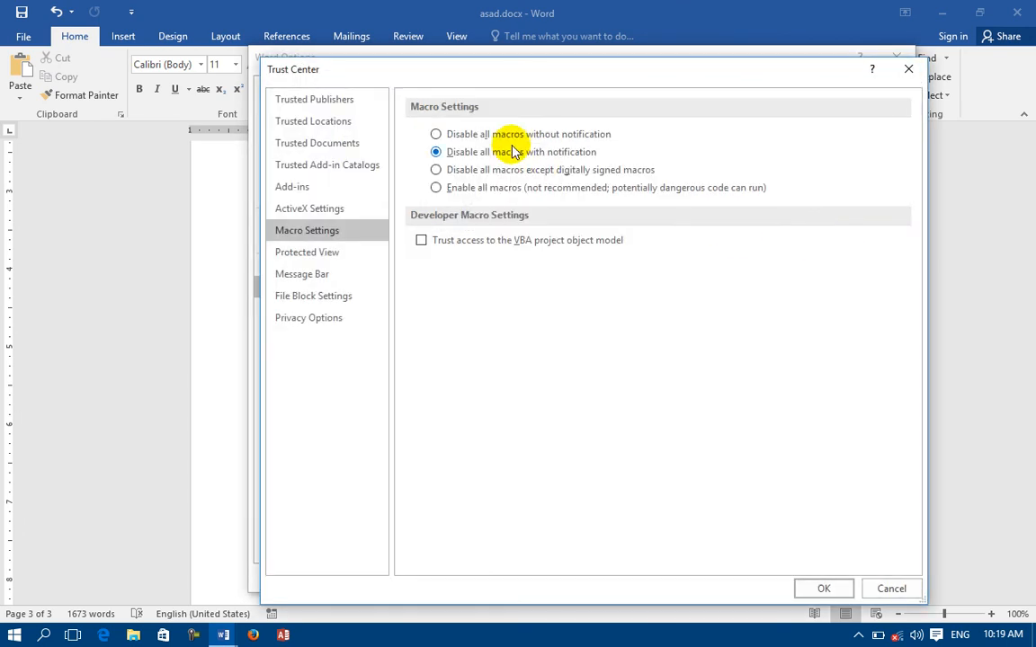
left_click(341, 106)
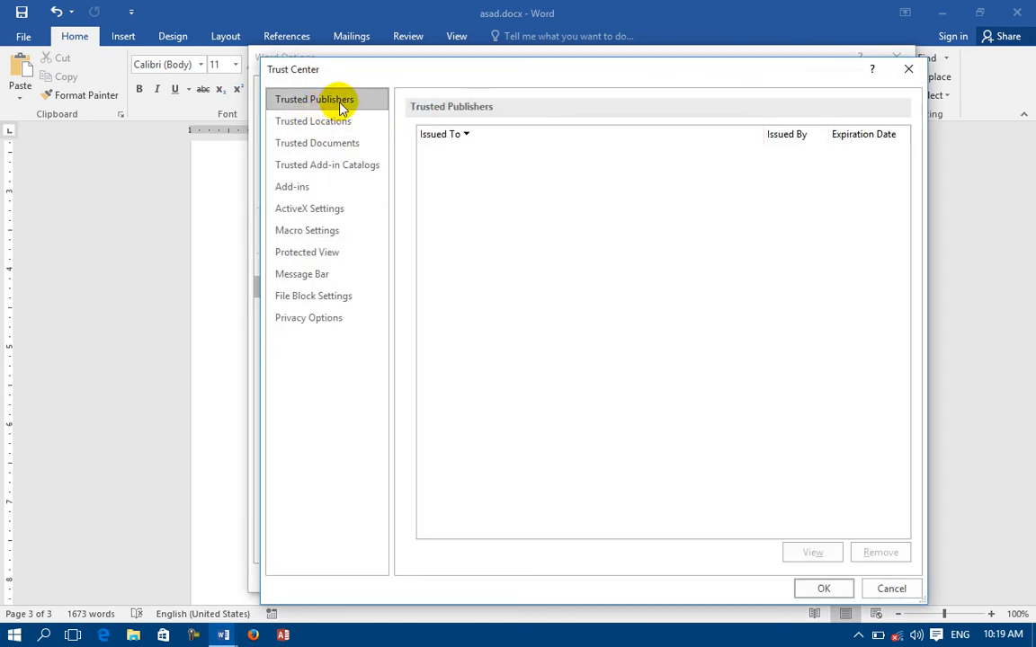
left_click(461, 137)
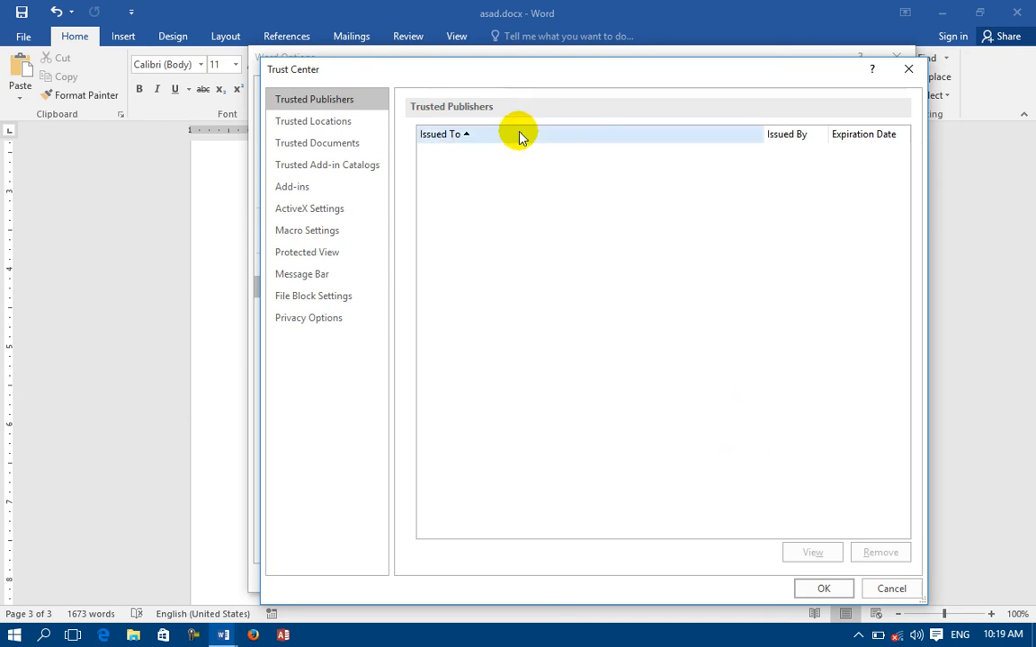
Add the user's Desktop folder as a new trusted location without trusting its subfolders.
left_click(364, 127)
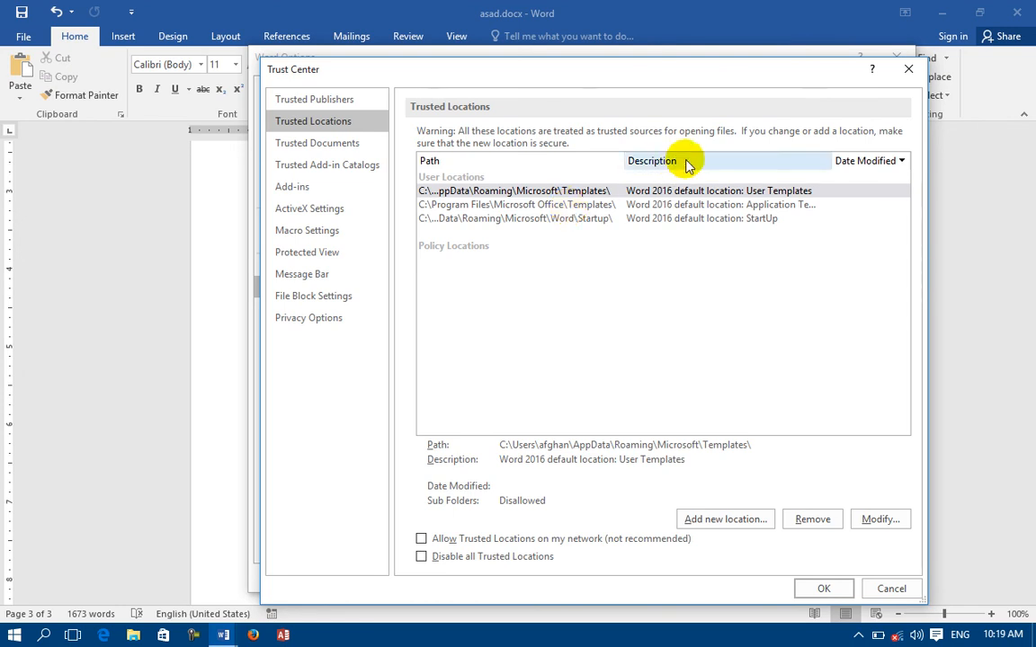
left_click(727, 525)
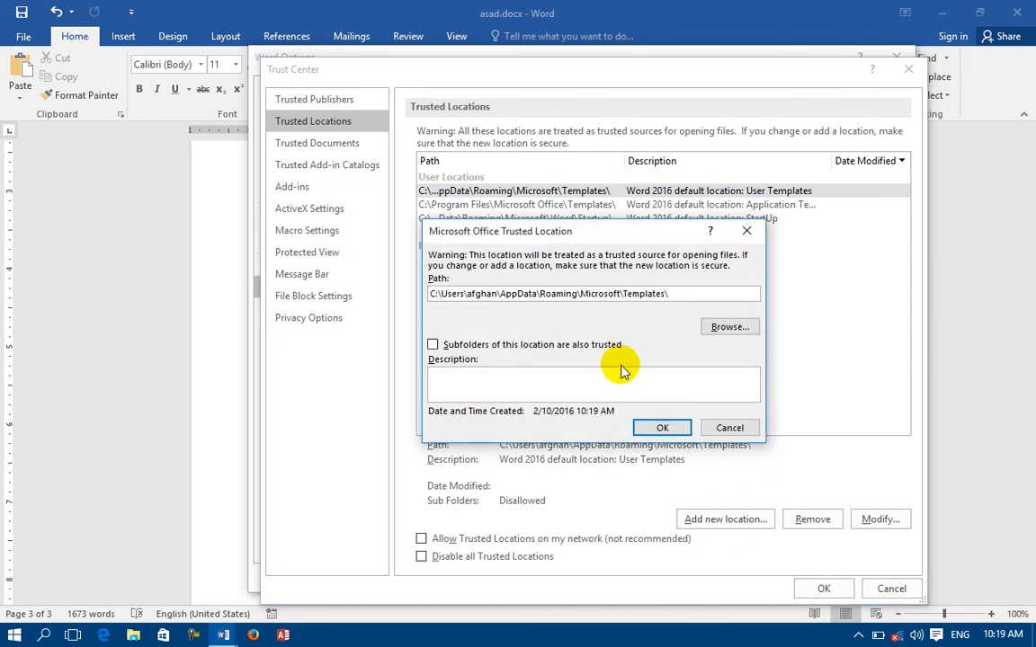
left_click(726, 327)
left_click(499, 324)
left_click(803, 569)
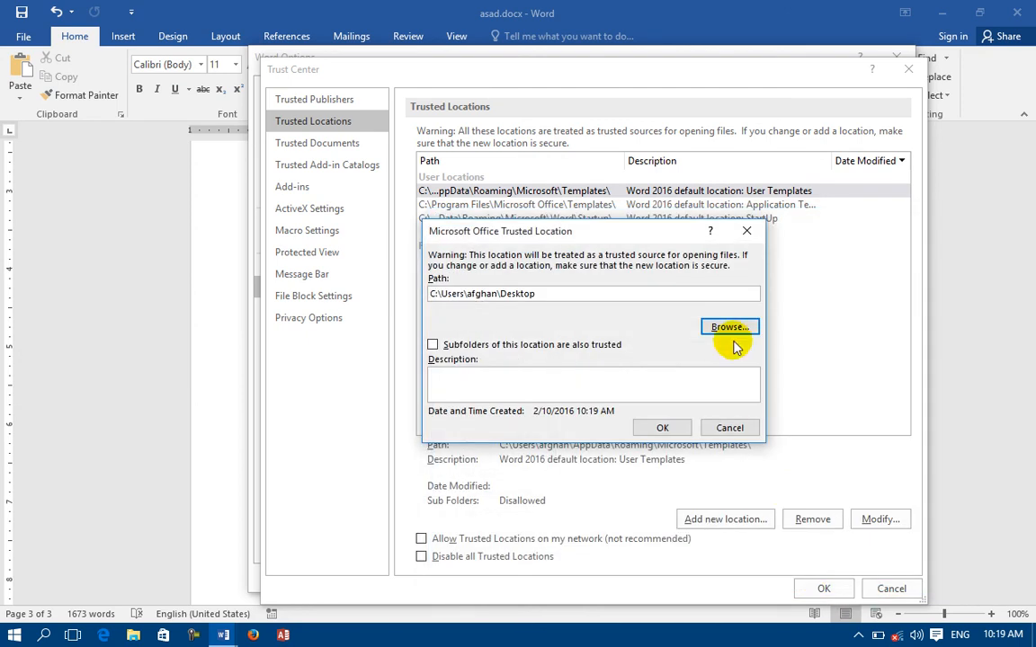
left_click(666, 428)
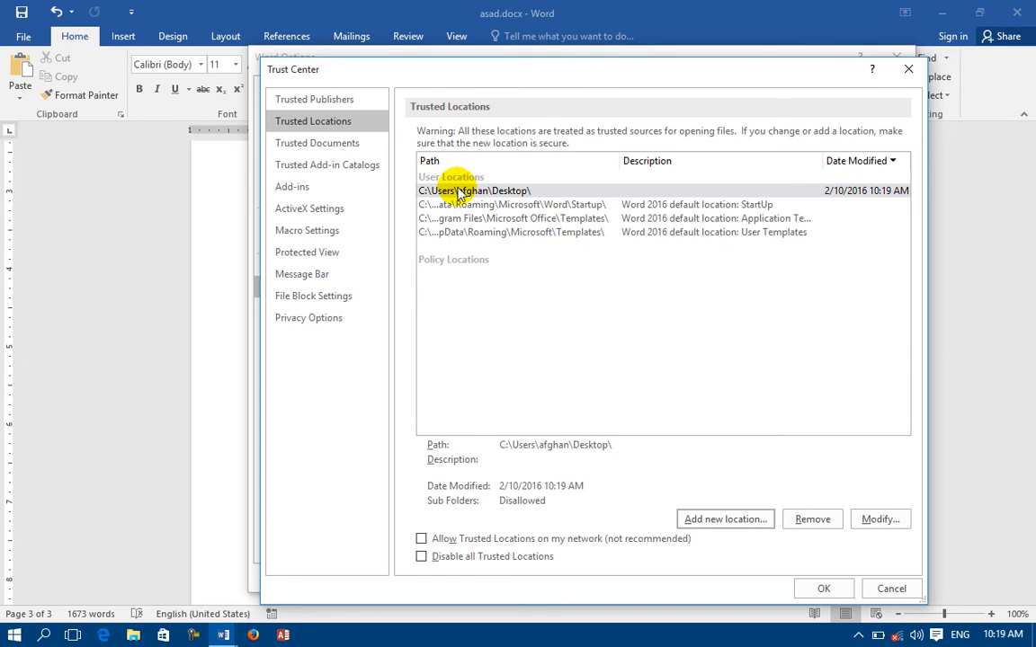
Clear all Trusted Documents so that they are no longer trusted.
left_click(340, 144)
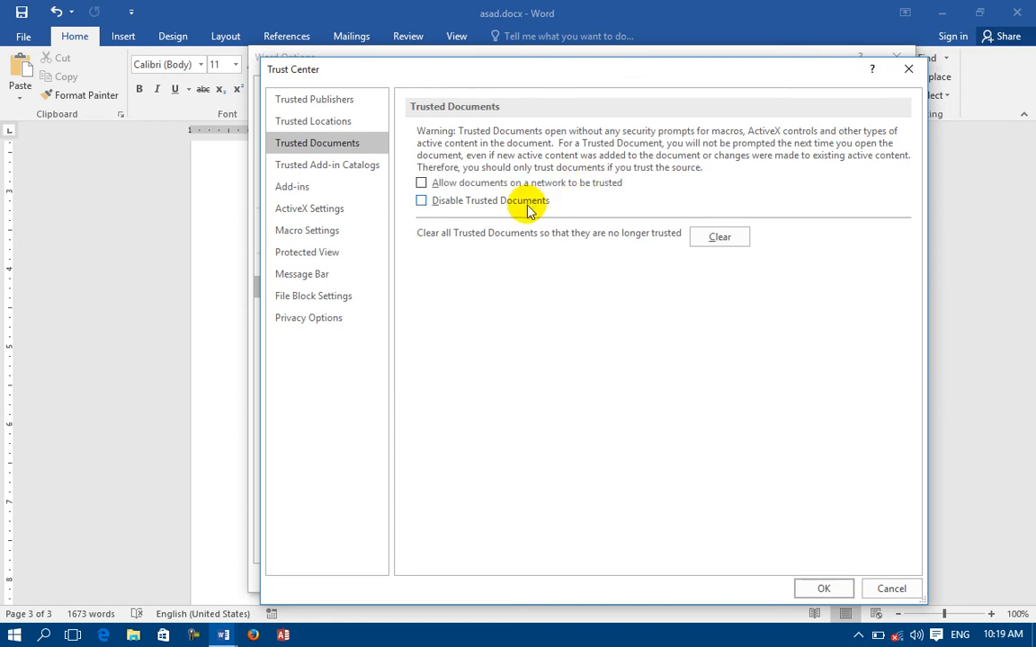
left_click(724, 236)
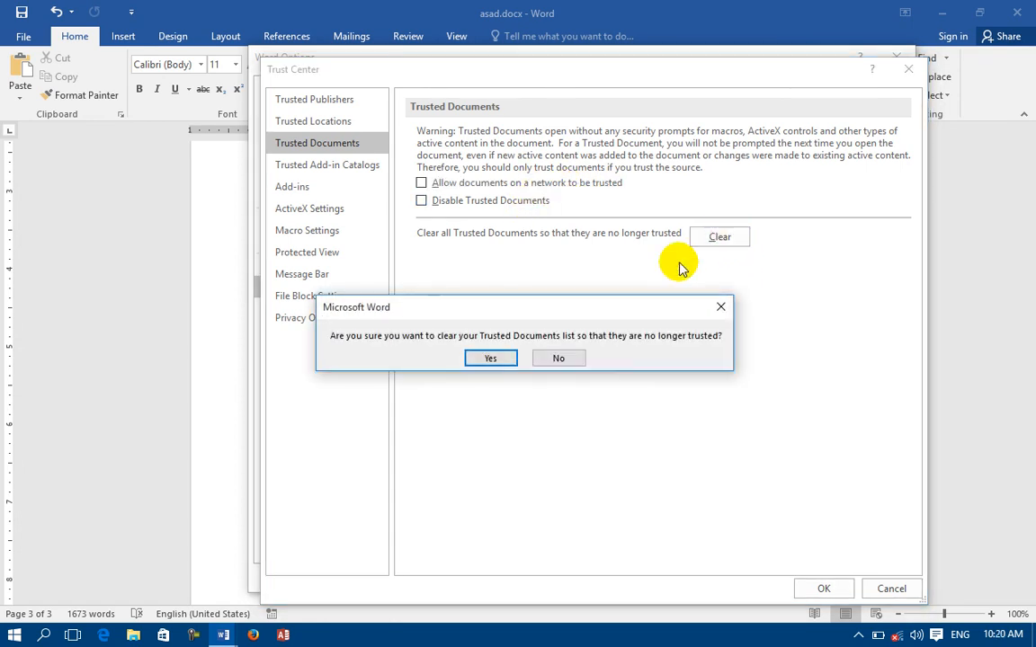
left_click(490, 358)
In Trusted Add-in Catalogs, try the "Don't allow any web add-ins to start" option and leave it switched off.
left_click(352, 168)
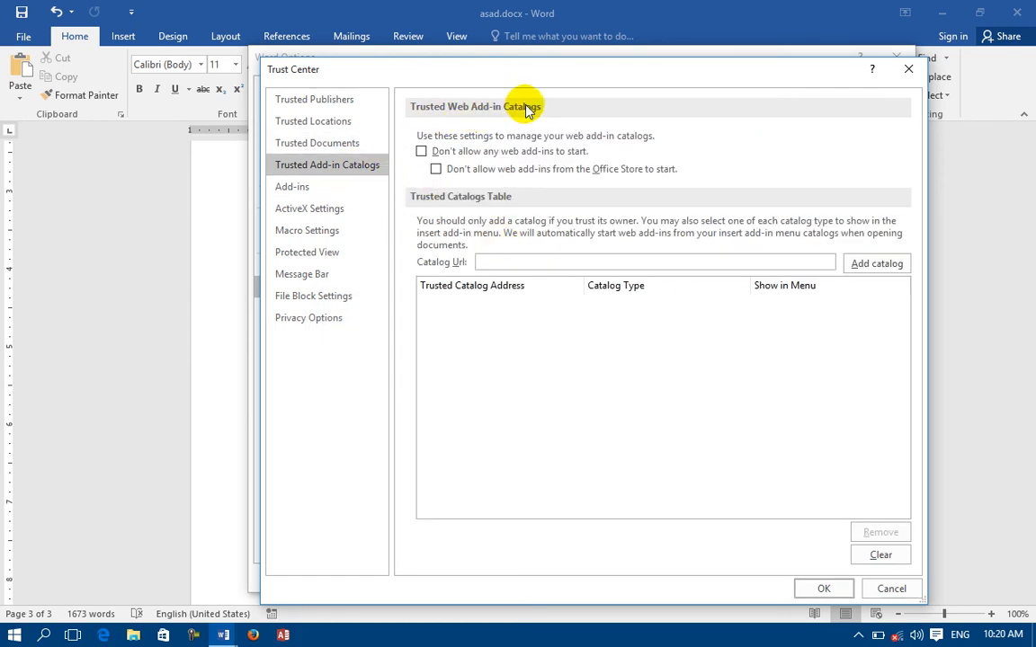
left_click(459, 154)
left_click(459, 154)
left_click(458, 155)
left_click(459, 154)
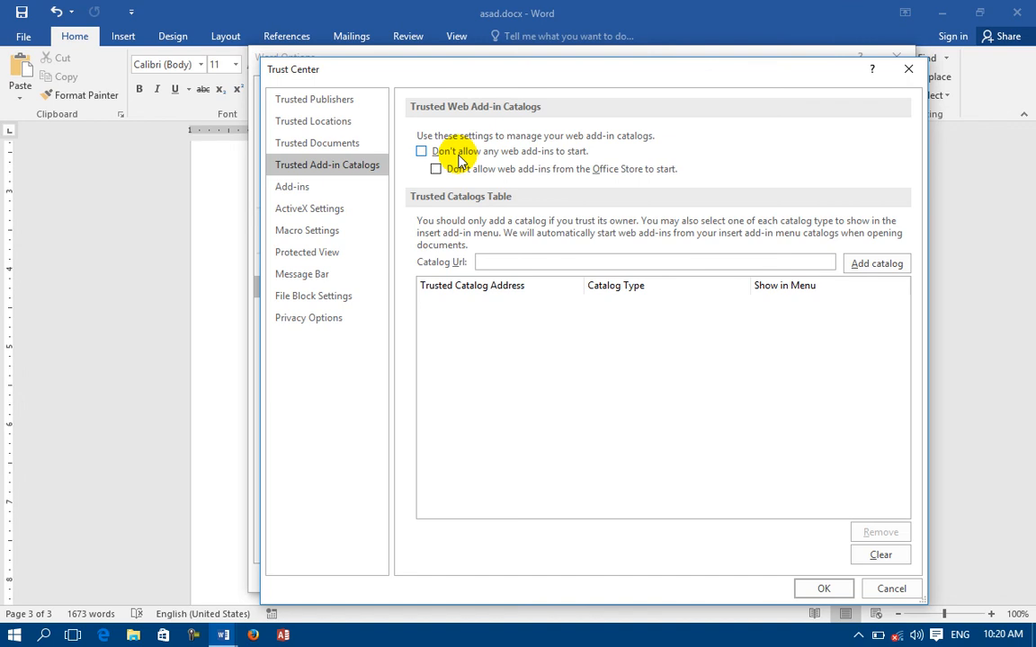
Review the Add-ins, ActiveX Settings and Macro Settings pages of the Trust Center.
left_click(342, 188)
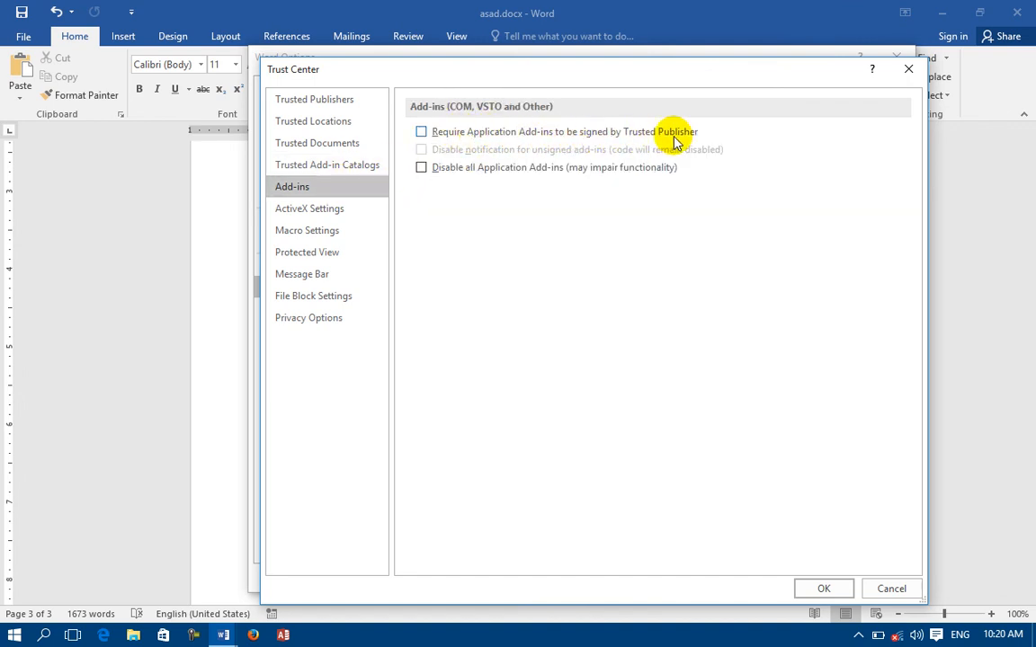
left_click(319, 228)
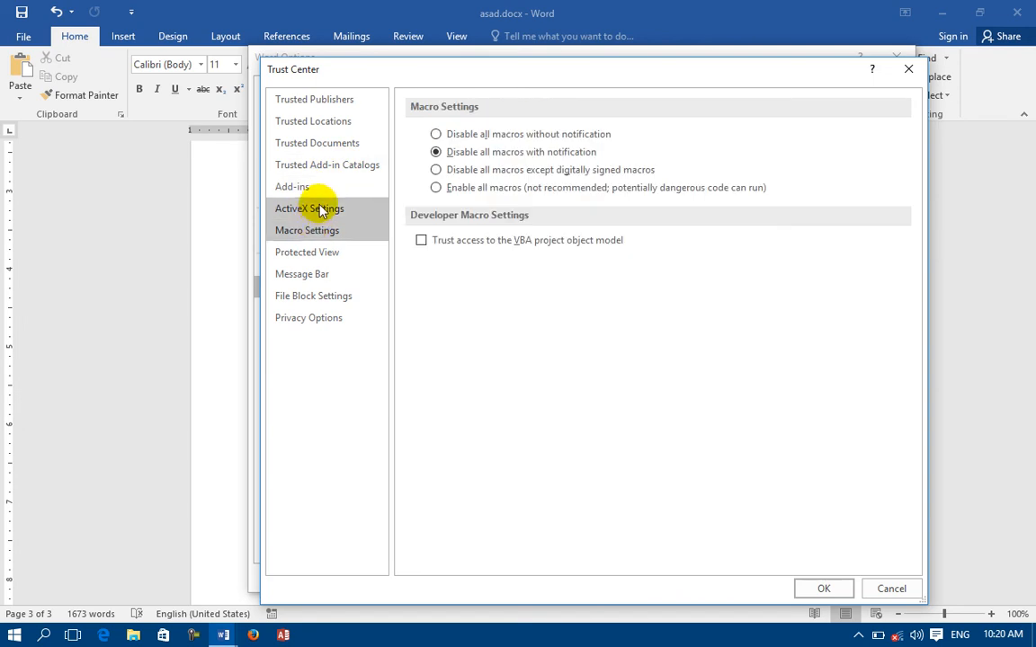
left_click(317, 207)
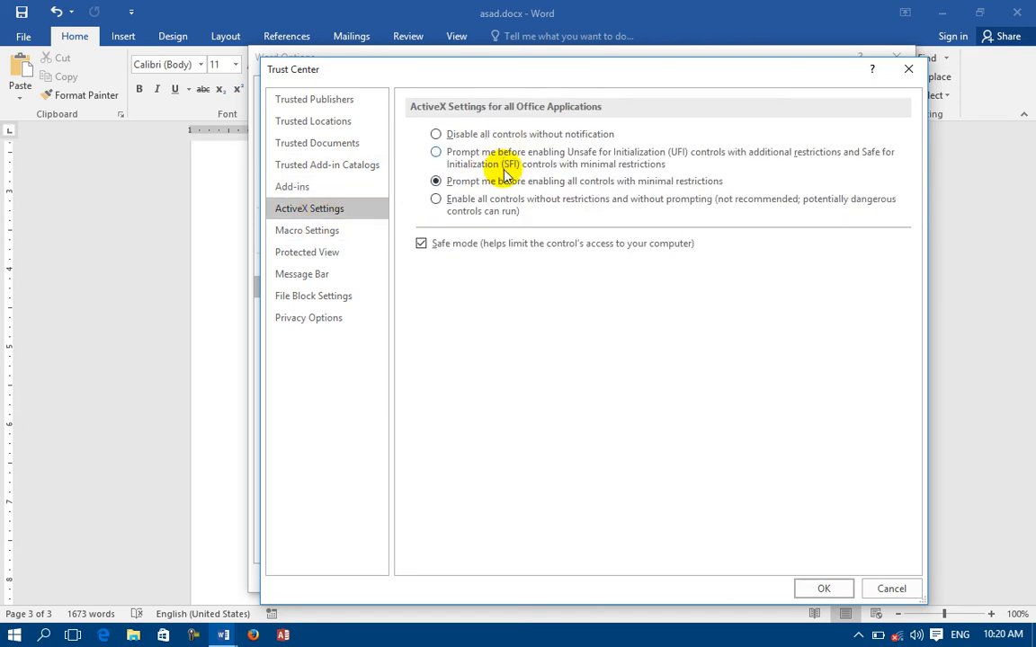
left_click(331, 234)
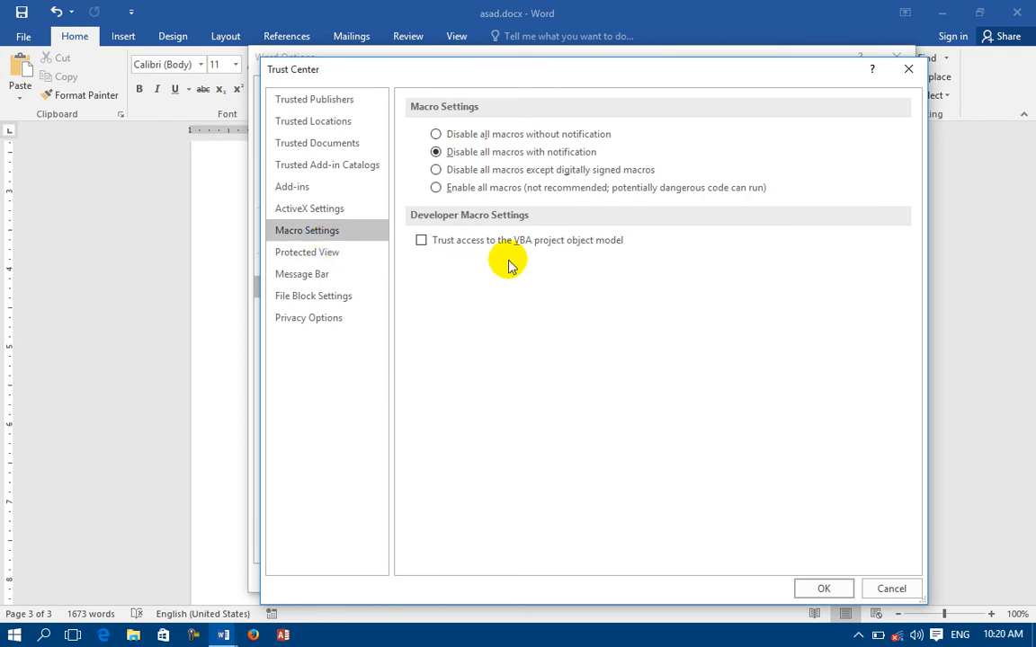
Accept the Trust Center settings and close the Word options.
left_click(824, 589)
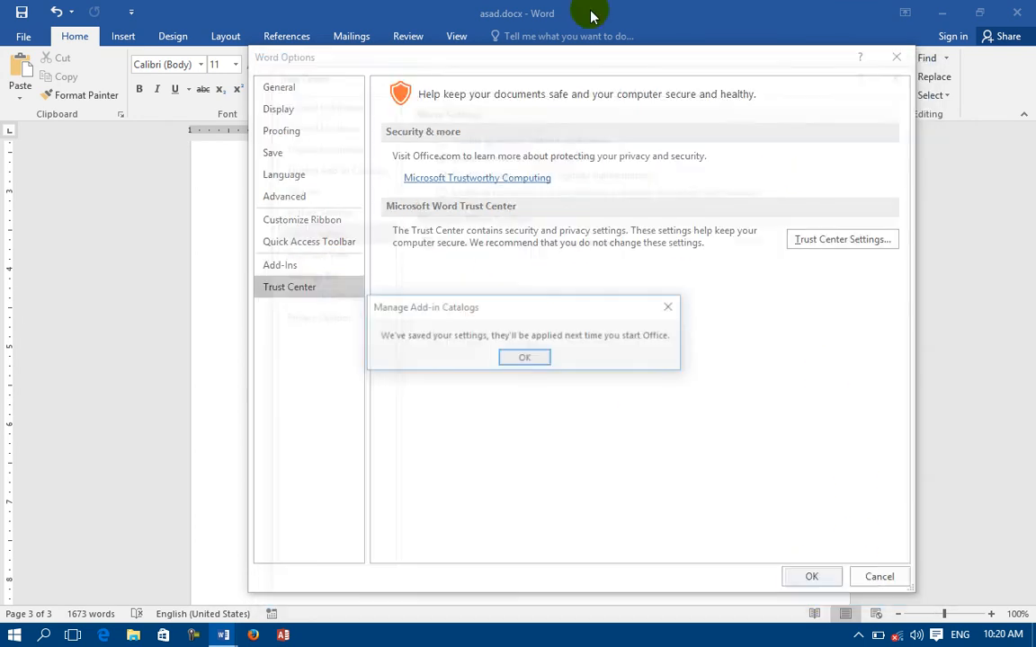
left_click(531, 356)
left_click(814, 577)
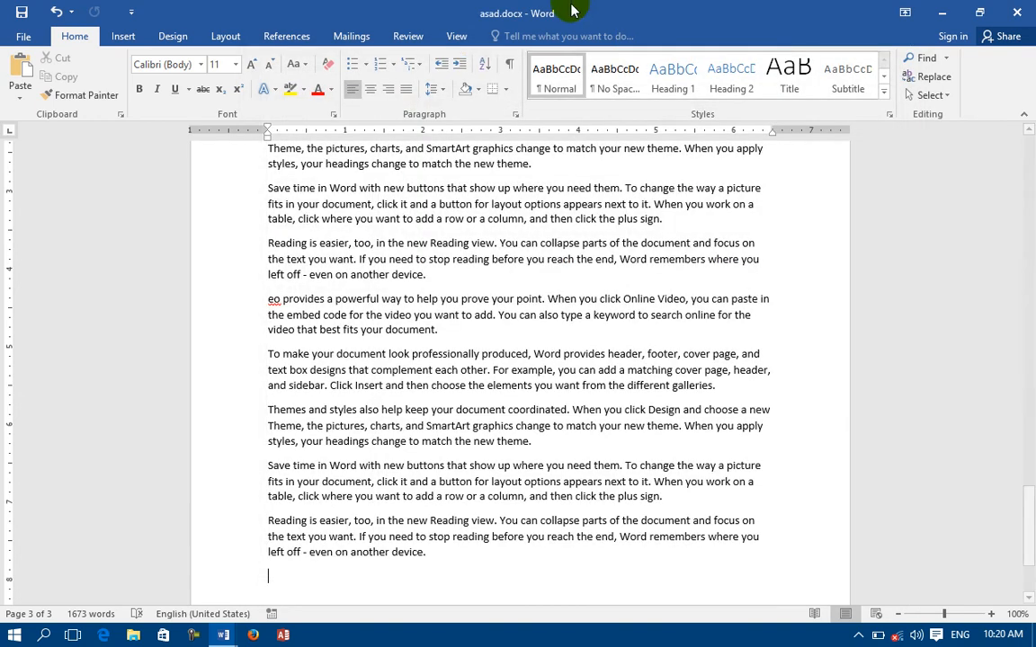
Check the Macros command among the view tools, reopen the Trust Center's Macro Settings and select "Enable all macros".
left_click(456, 36)
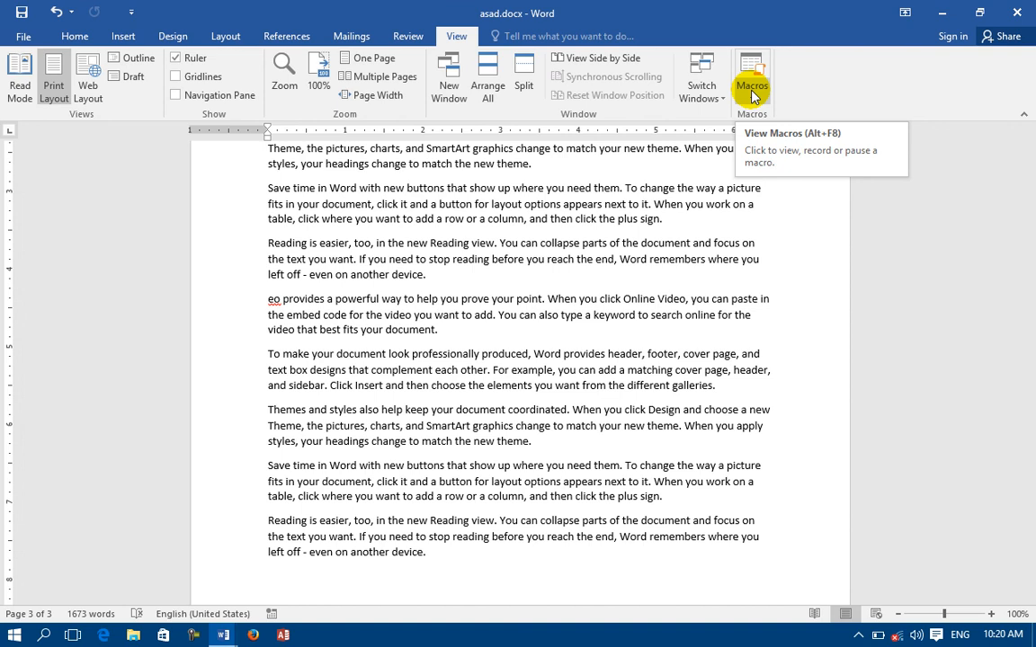
left_click(24, 36)
left_click(36, 404)
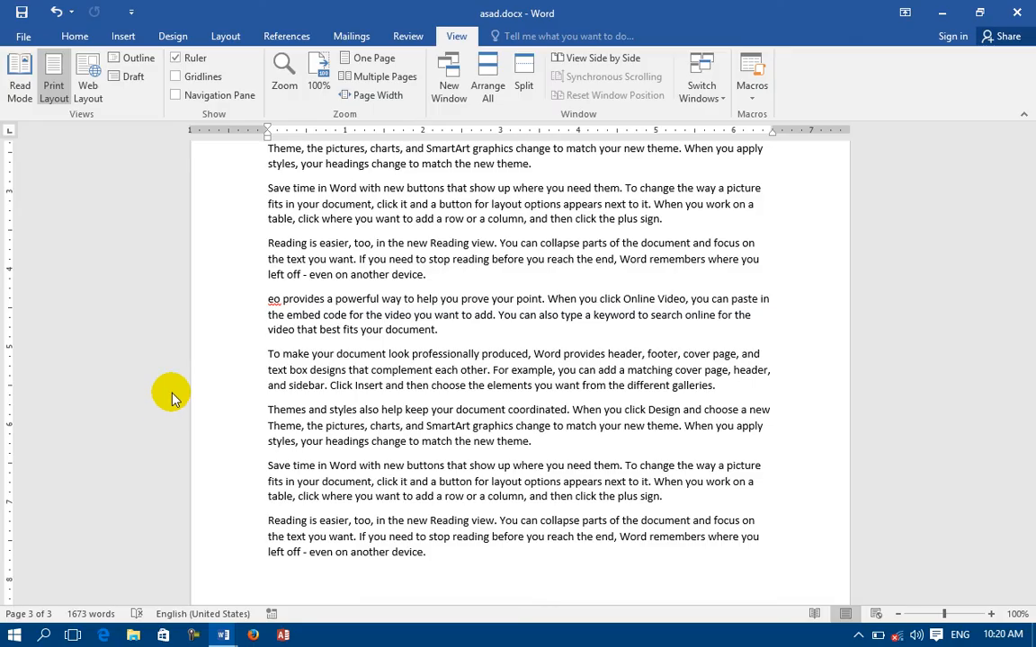
left_click(292, 287)
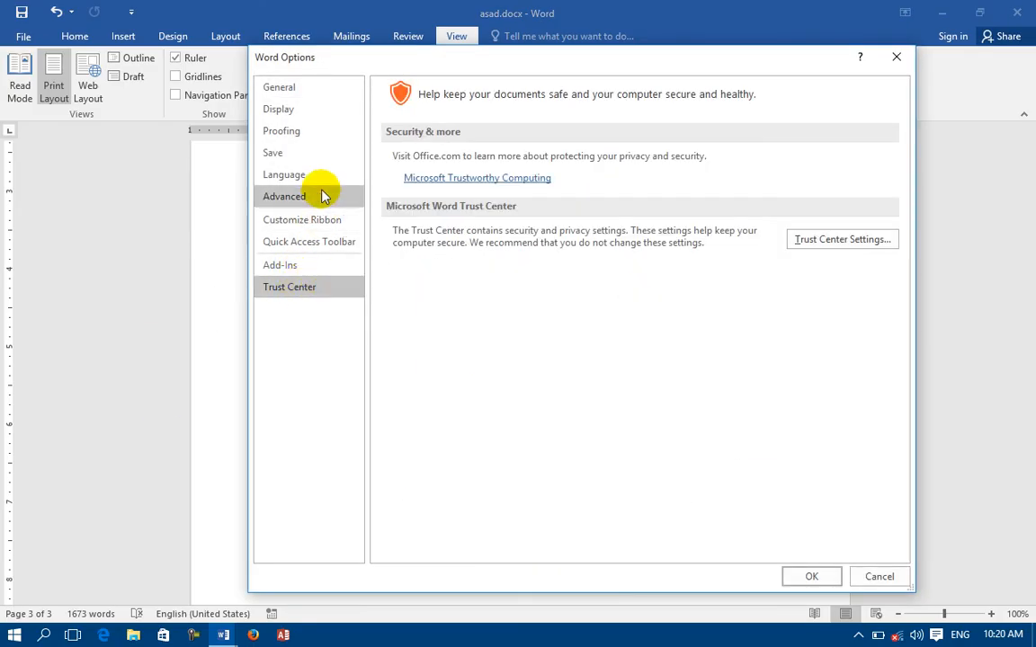
left_click(840, 240)
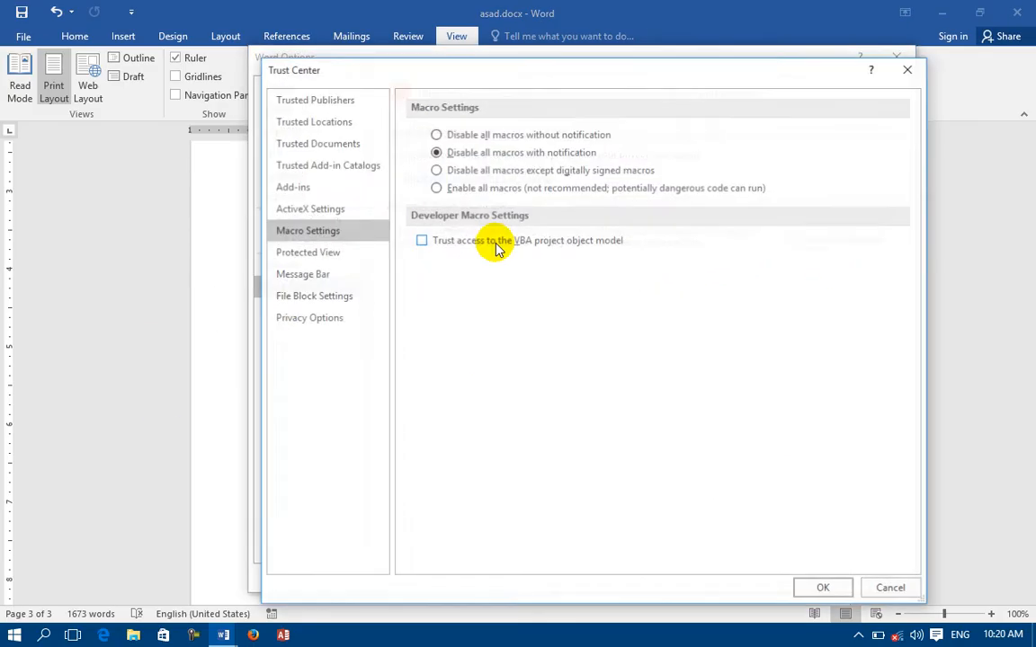
left_click(476, 154)
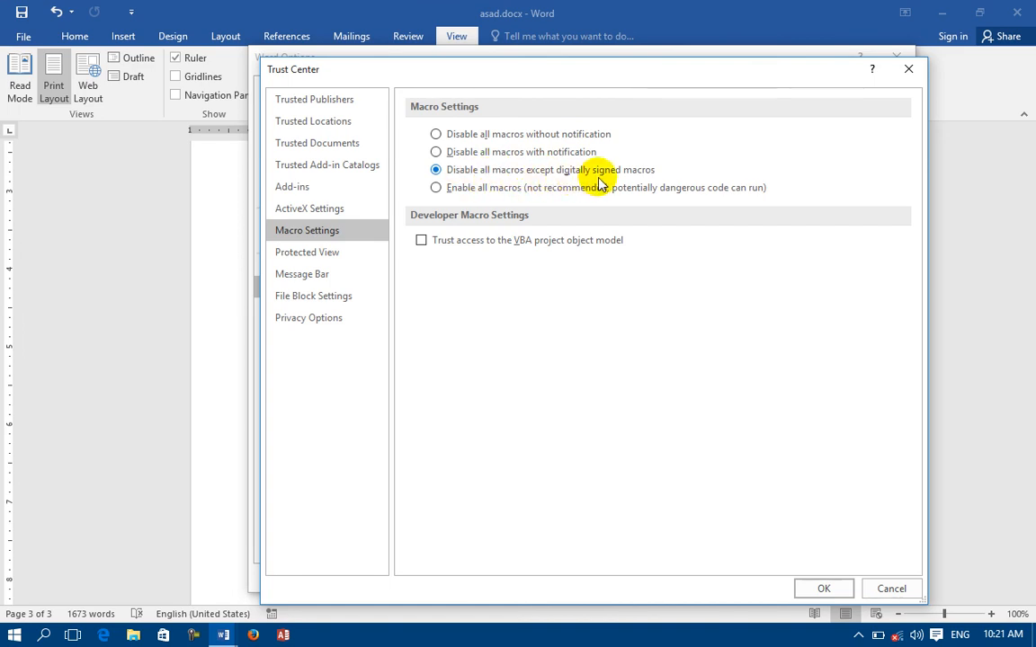
left_click(436, 187)
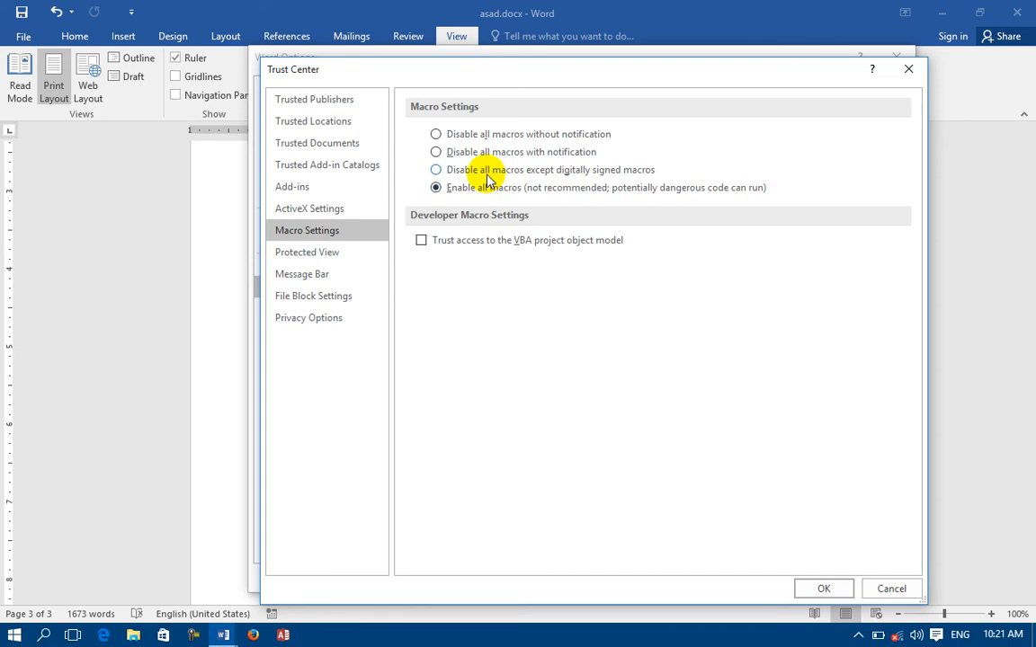
View the Protected View, Message Bar and File Block Settings pages of the Trust Center.
left_click(338, 254)
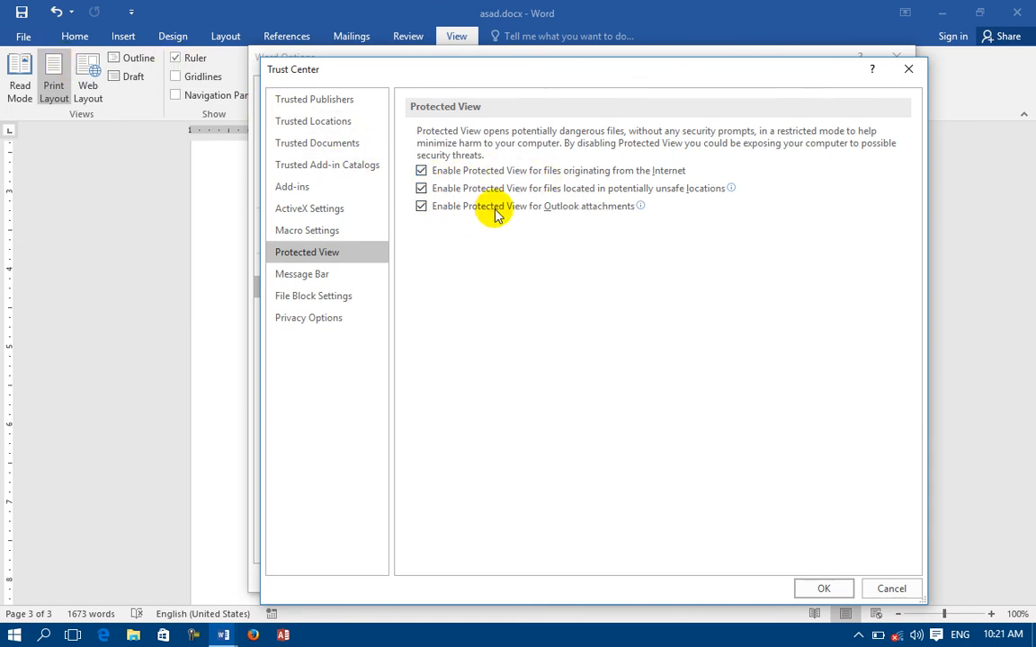
left_click(347, 275)
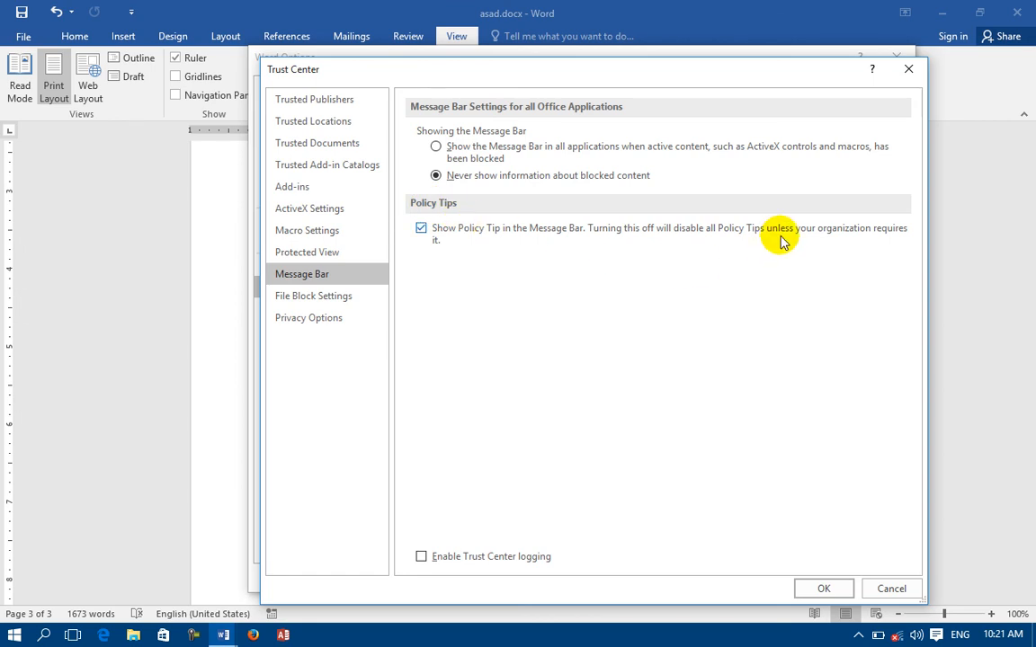
left_click(299, 296)
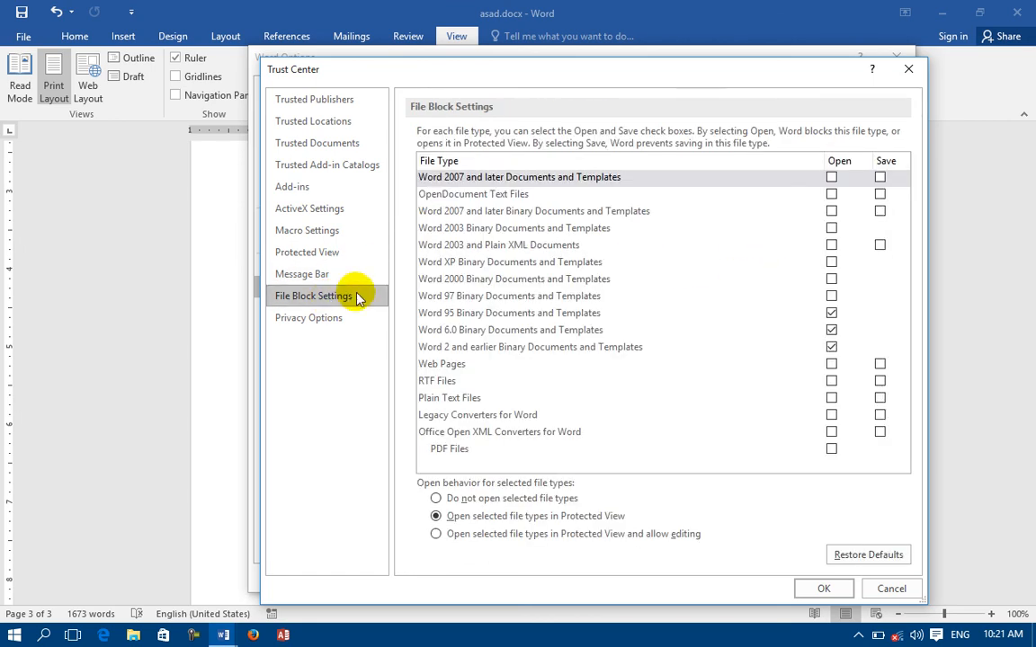
Try the Open and Save blocking options for OpenDocument Text Files and clear them again.
left_click(421, 194)
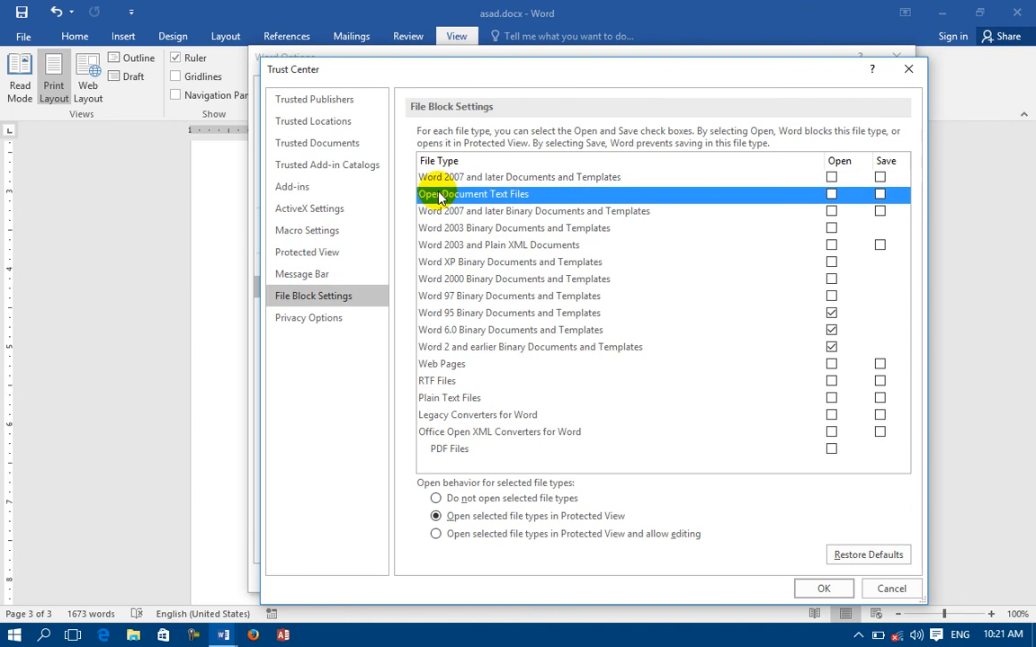
left_click(830, 194)
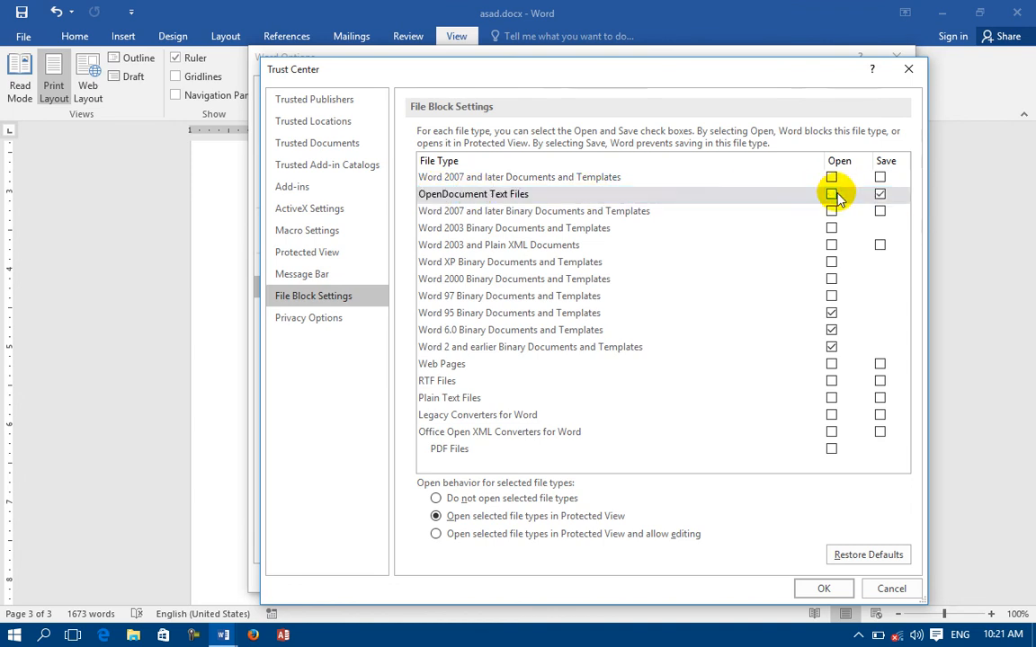
left_click(832, 195)
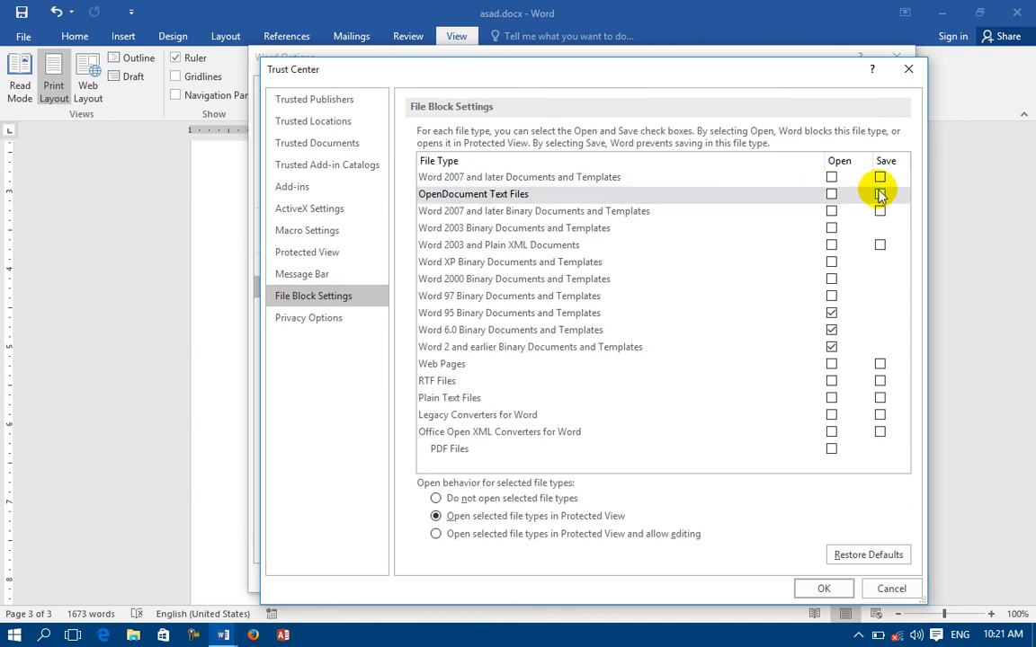
Try the "Do not open selected file types" behavior for blocked files and set it back to "Open selected file types in Protected View".
left_click(444, 384)
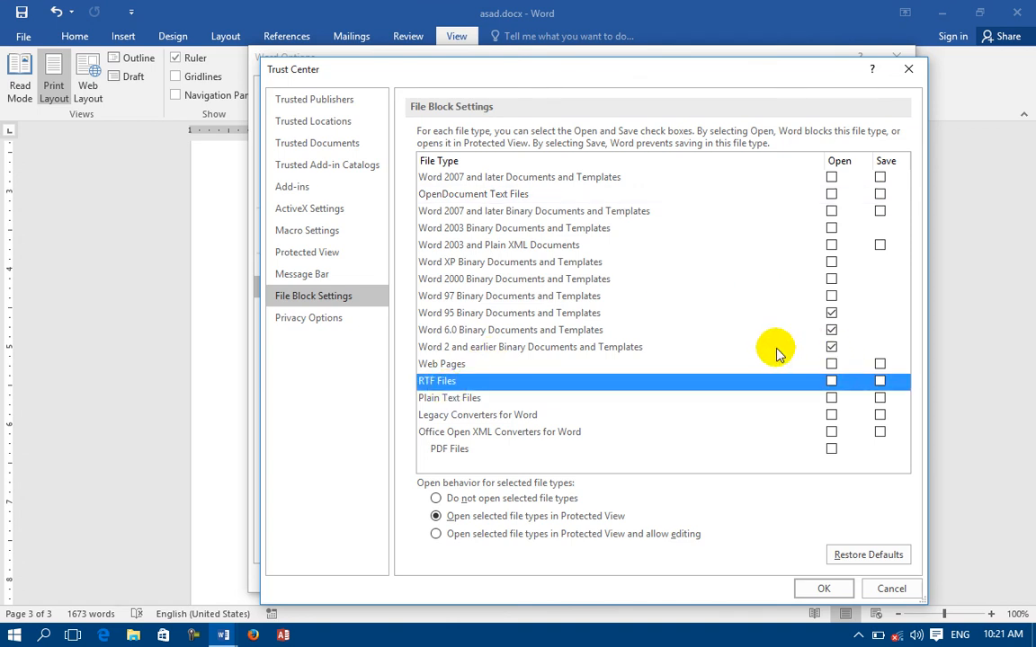
left_click(424, 347)
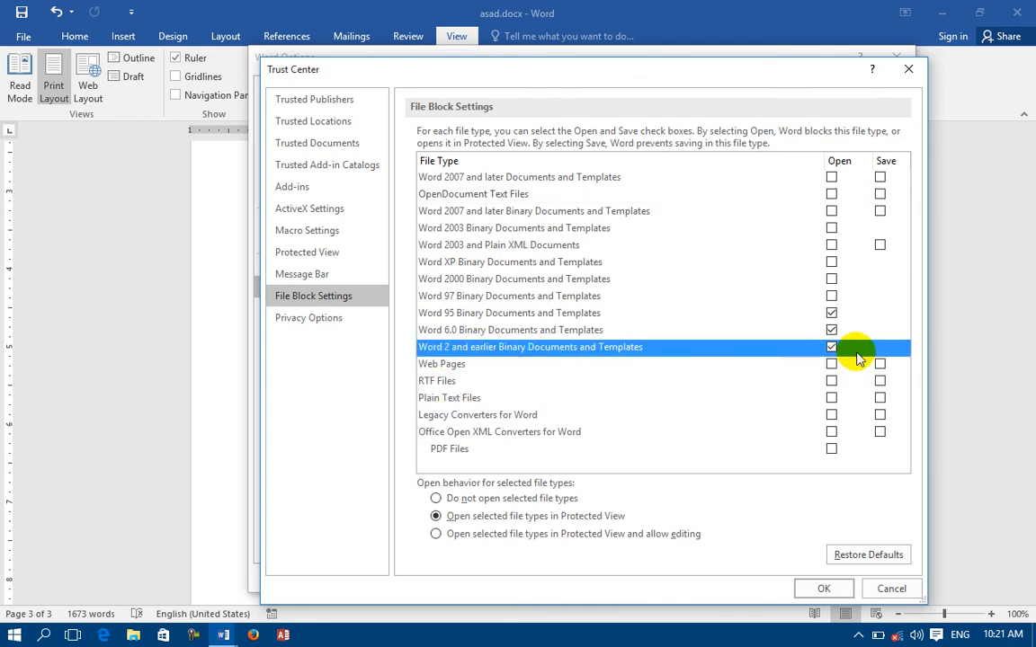
left_click(461, 497)
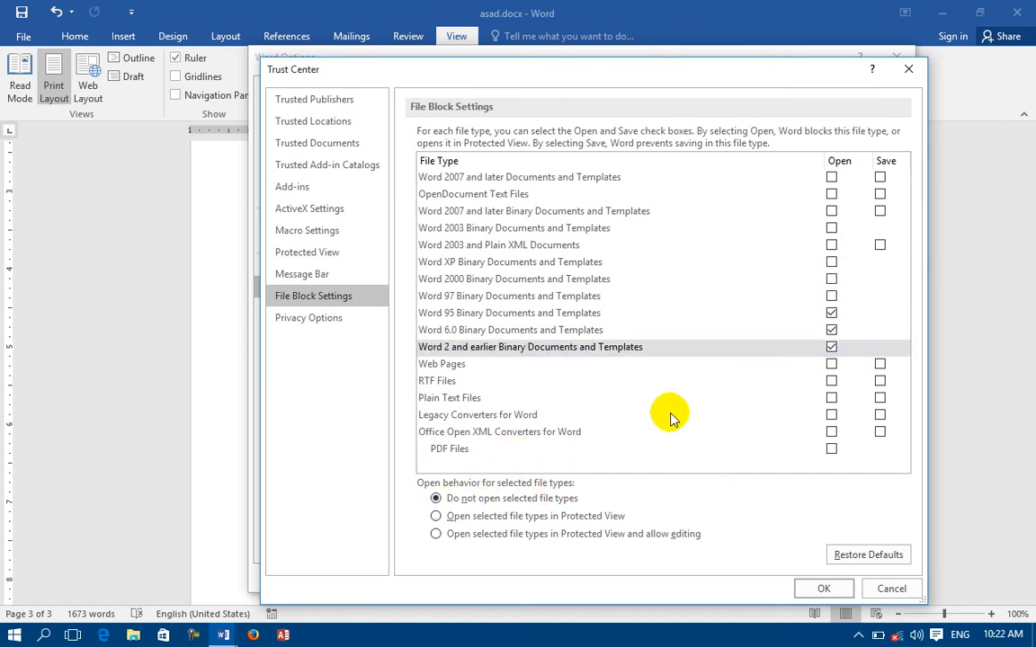
left_click(460, 516)
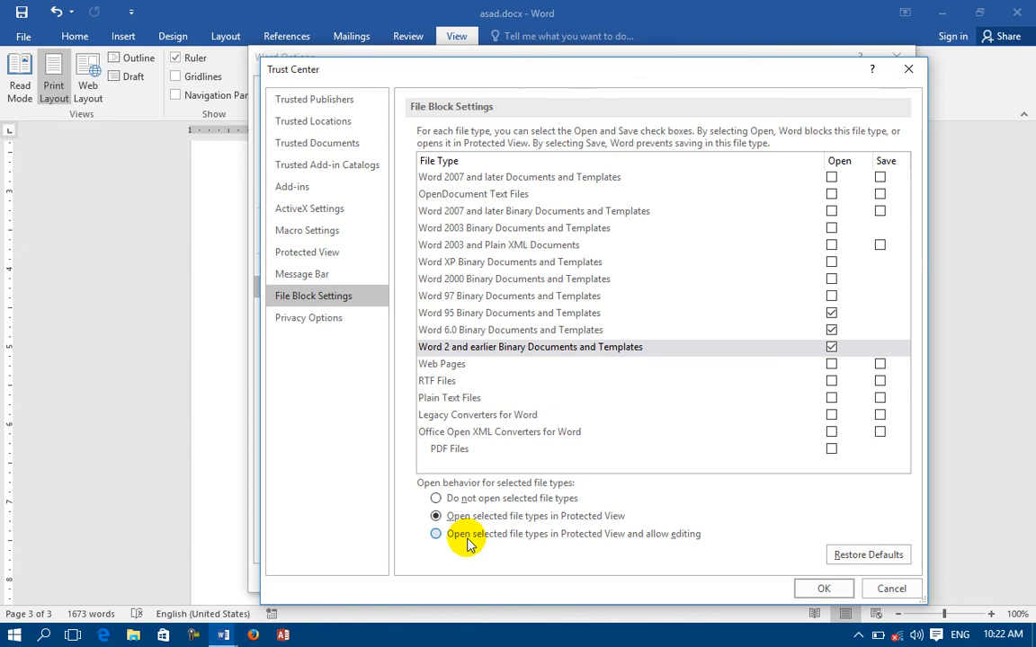
left_click(468, 540)
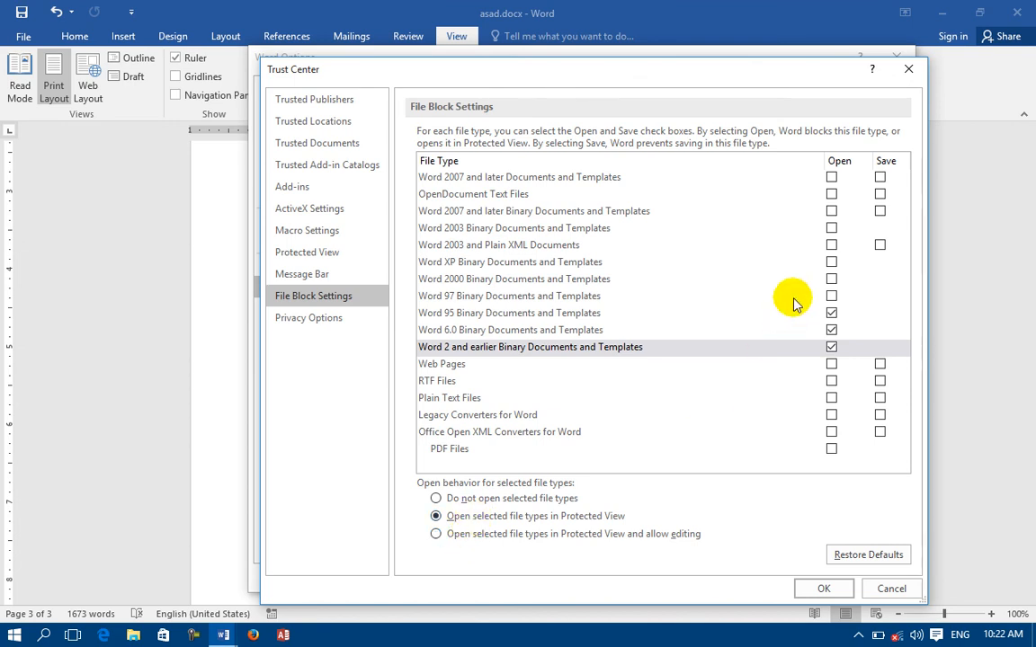
Review the Trust Center's Privacy Options, including the Document Inspector, Translation Options and Research Options, leaving each without changes.
left_click(322, 315)
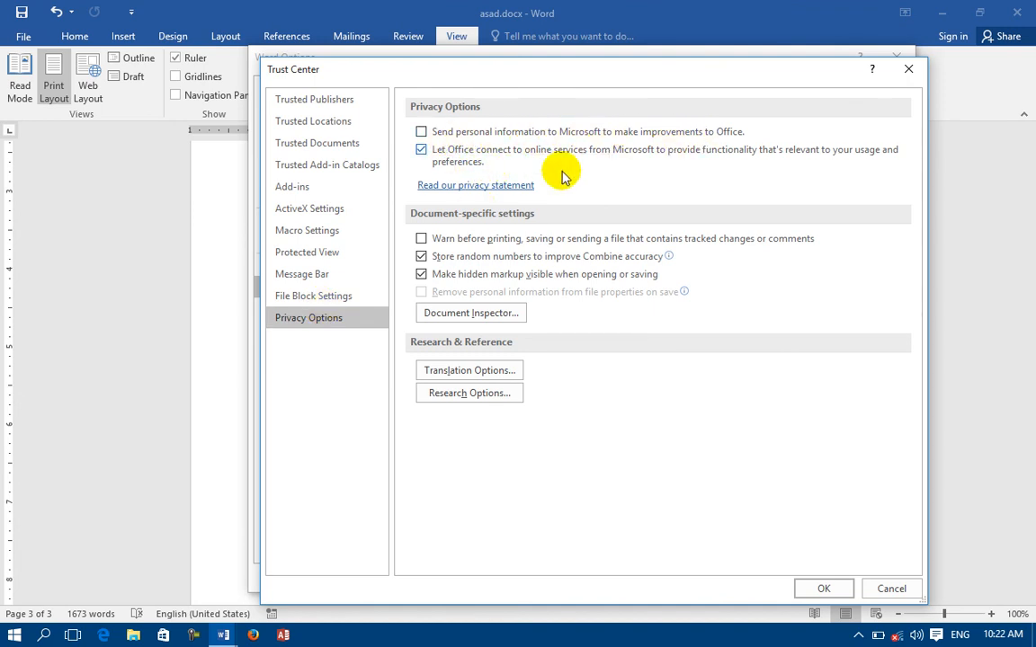
left_click(463, 312)
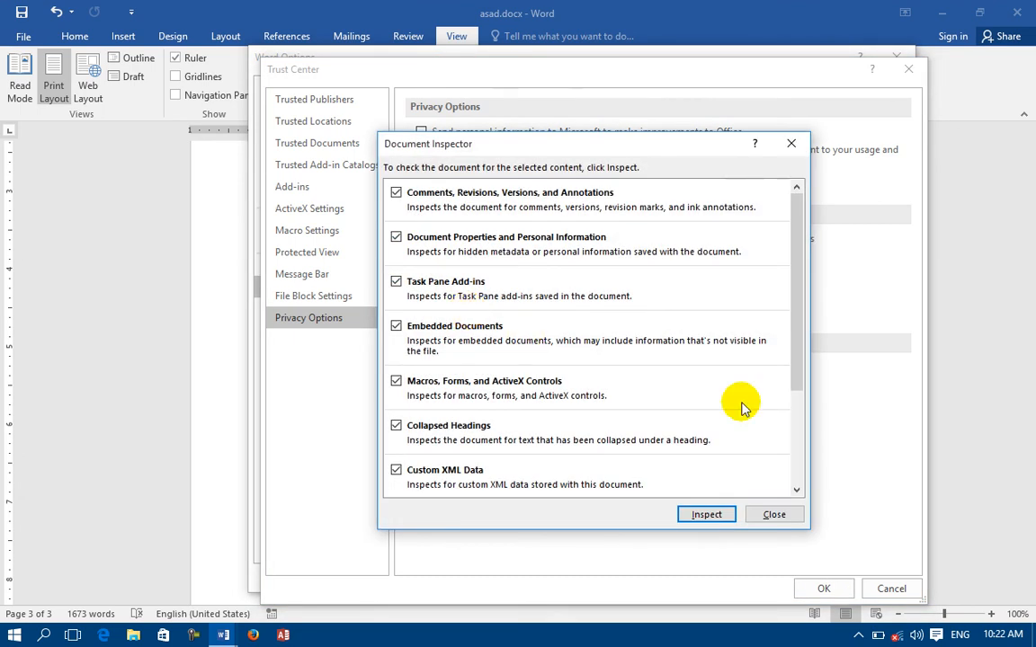
left_click(764, 514)
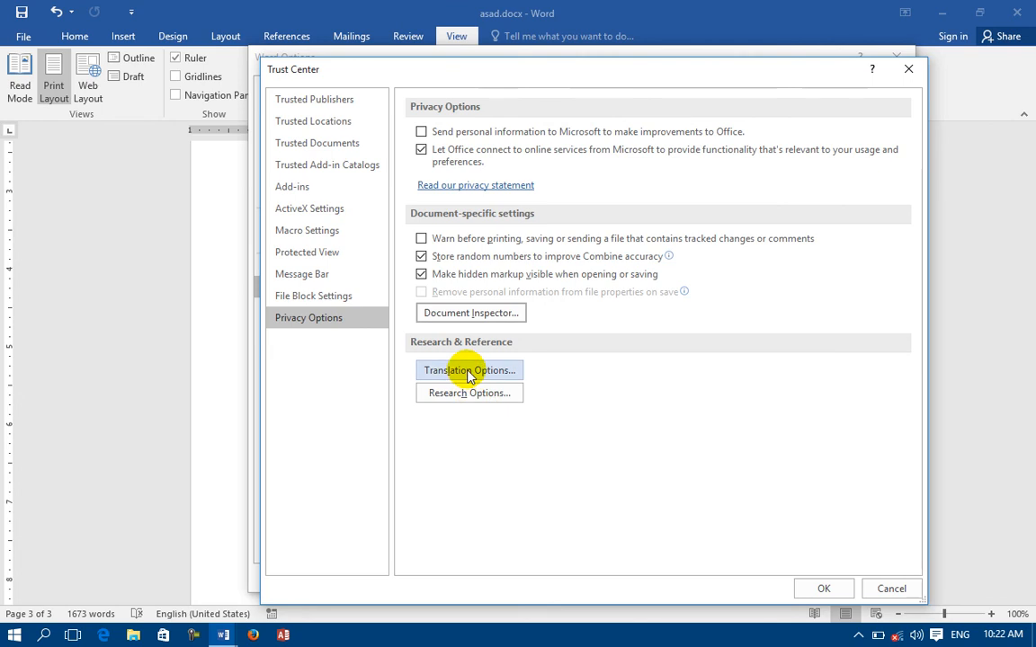
left_click(479, 371)
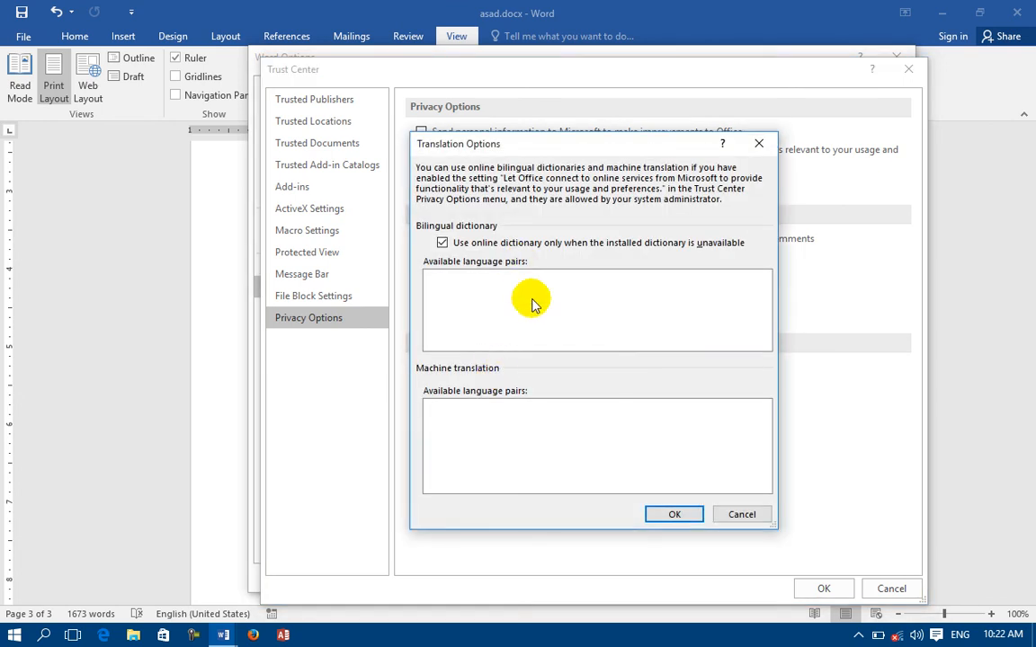
left_click(746, 516)
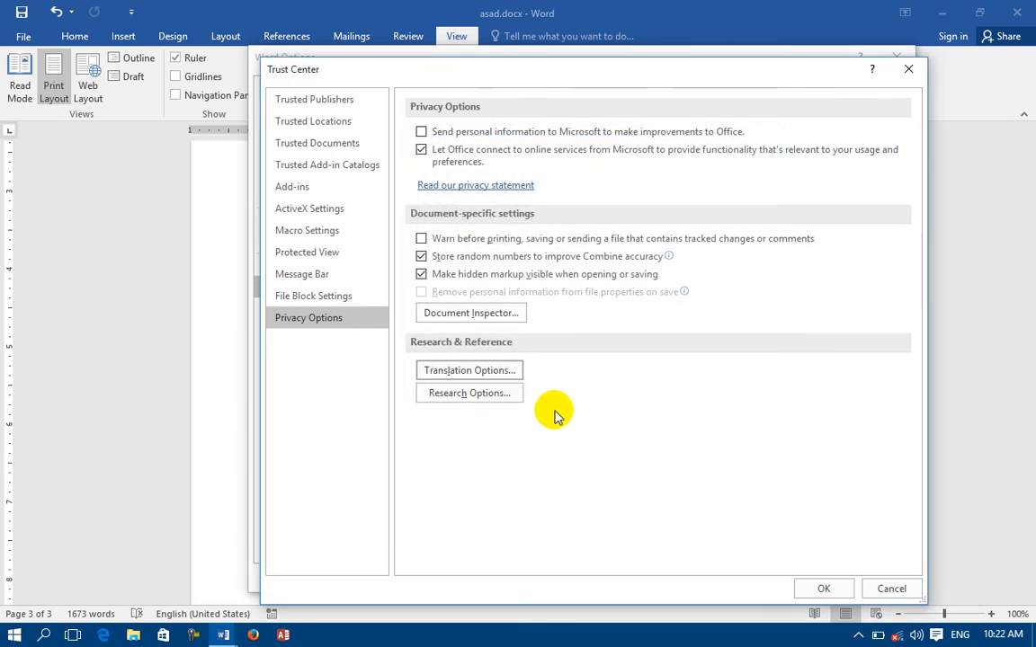
left_click(475, 397)
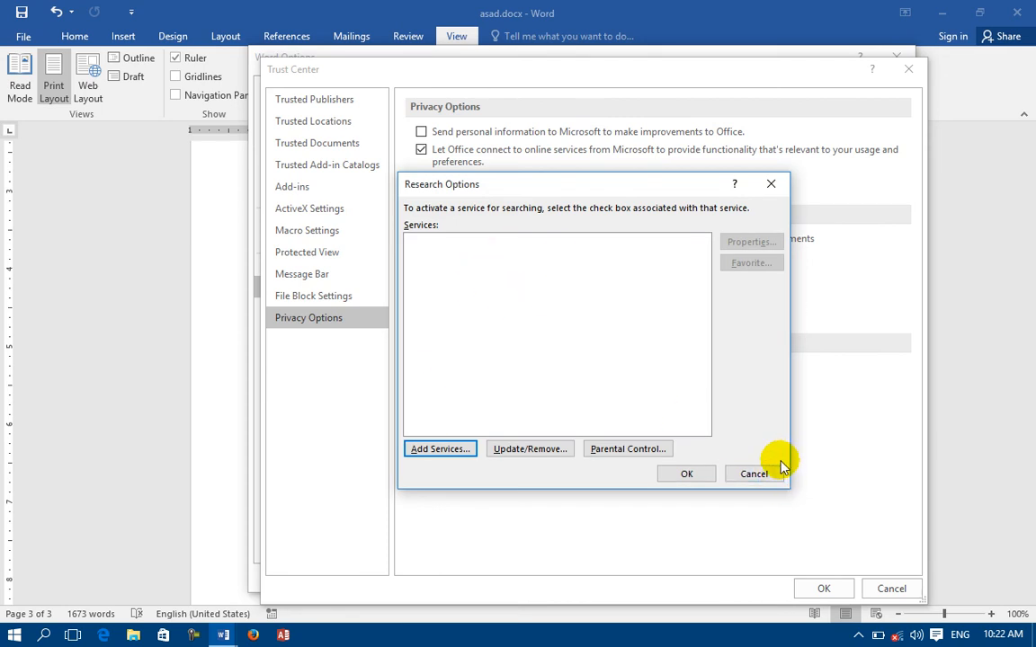
left_click(761, 474)
Accept the Trust Center settings and dismiss the Word options to return to the document.
left_click(800, 587)
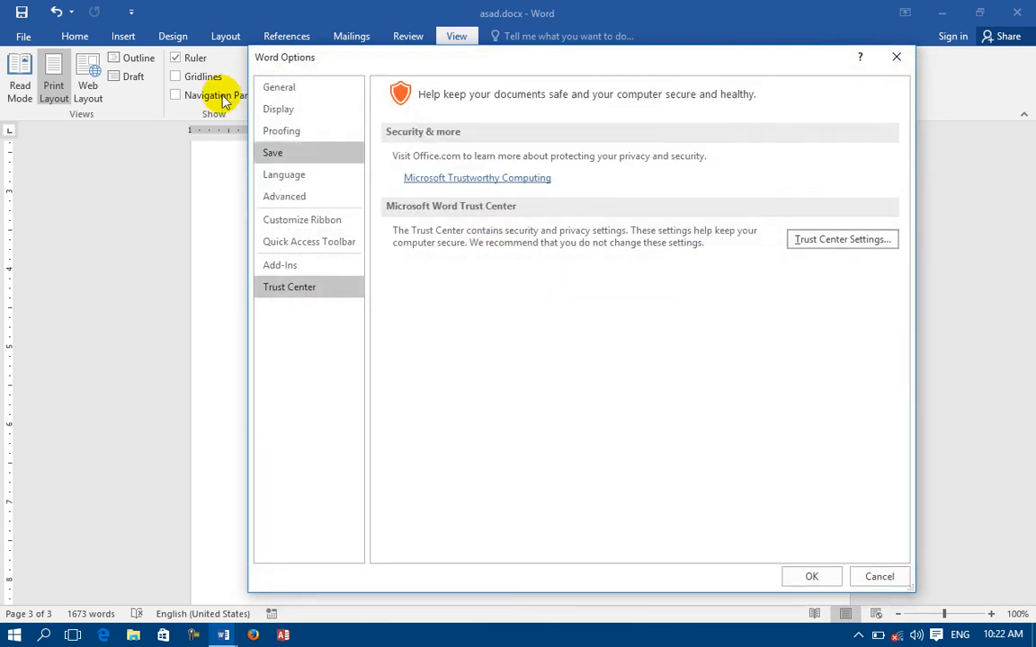
left_click(868, 576)
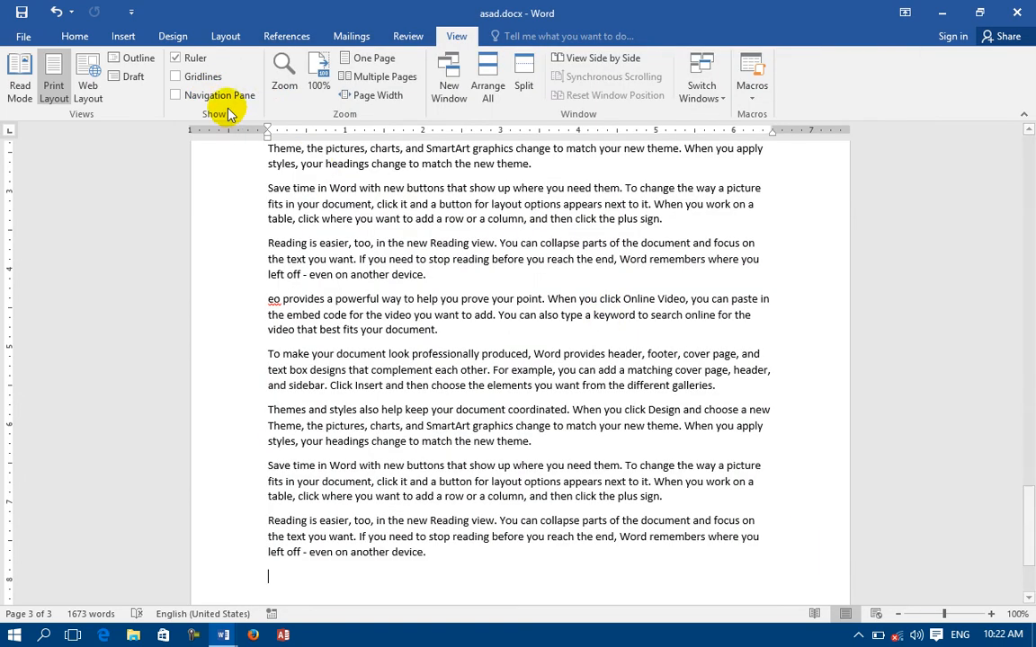